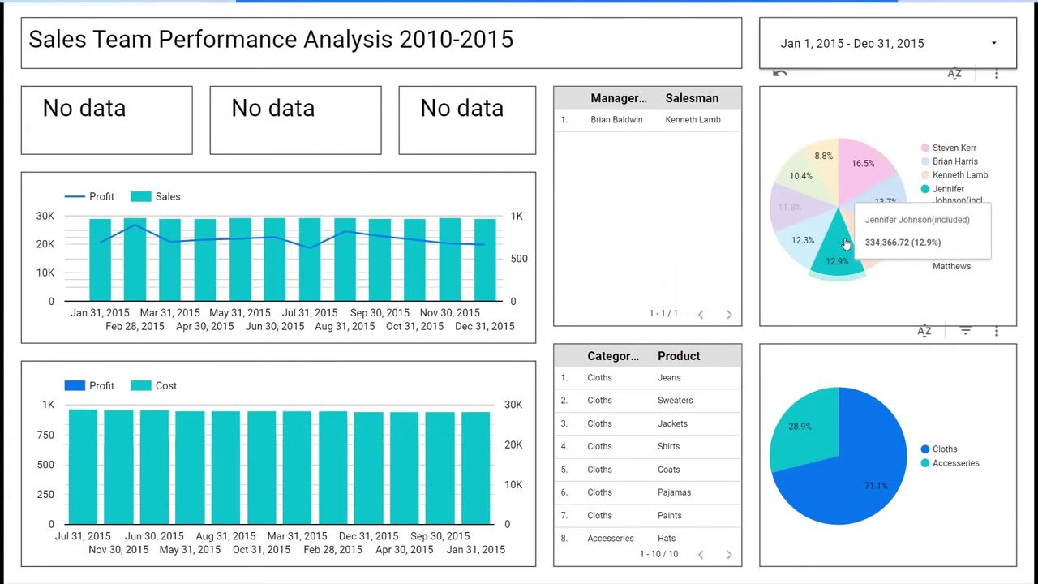
Step: Cross-filter the dashboard by several salesman slices, the Accessories category and the Jan 31, 2015 month
left_click(807, 237)
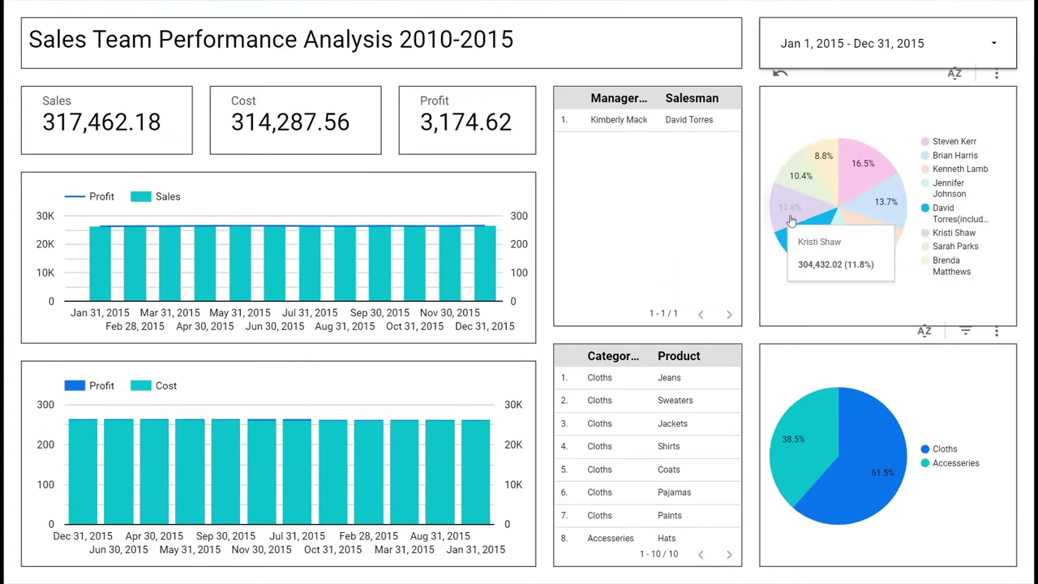
left_click(790, 221)
left_click(798, 169)
left_click(823, 152)
left_click(809, 412)
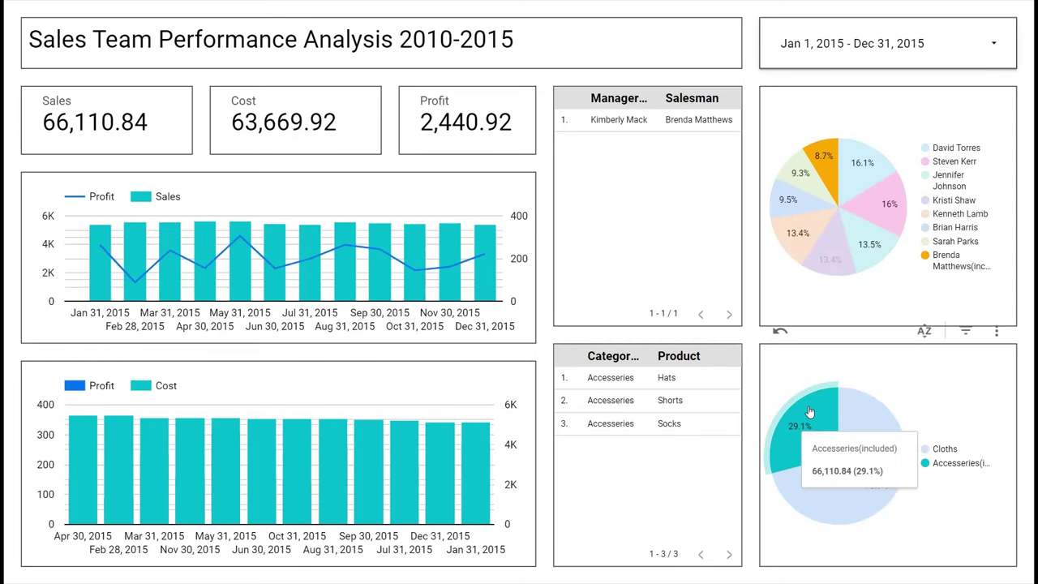
left_click(480, 462)
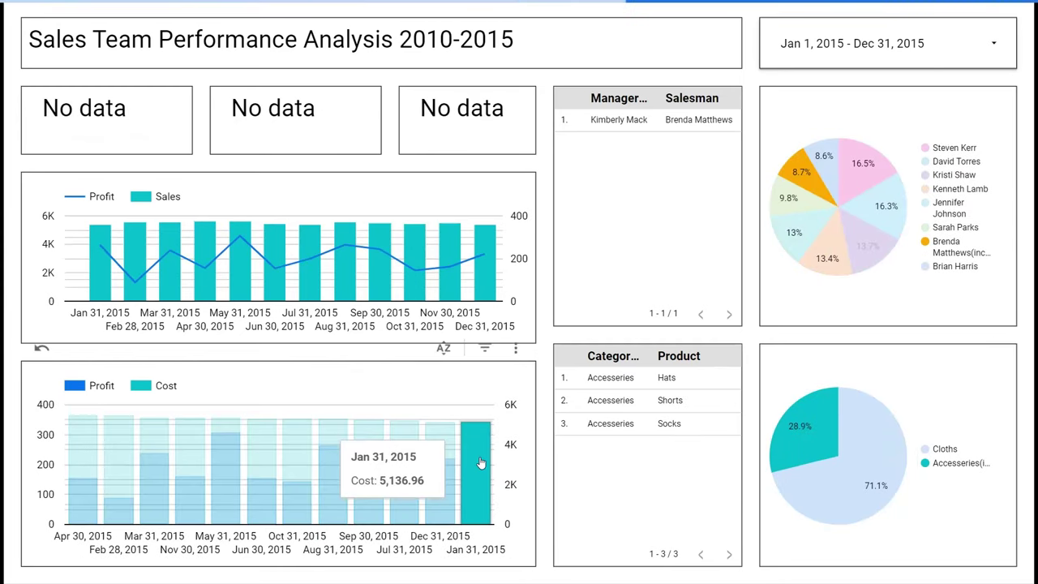
Step: Clear the Jan 31, 2015 month, Accessories category and salesman filters to show all data
left_click(480, 462)
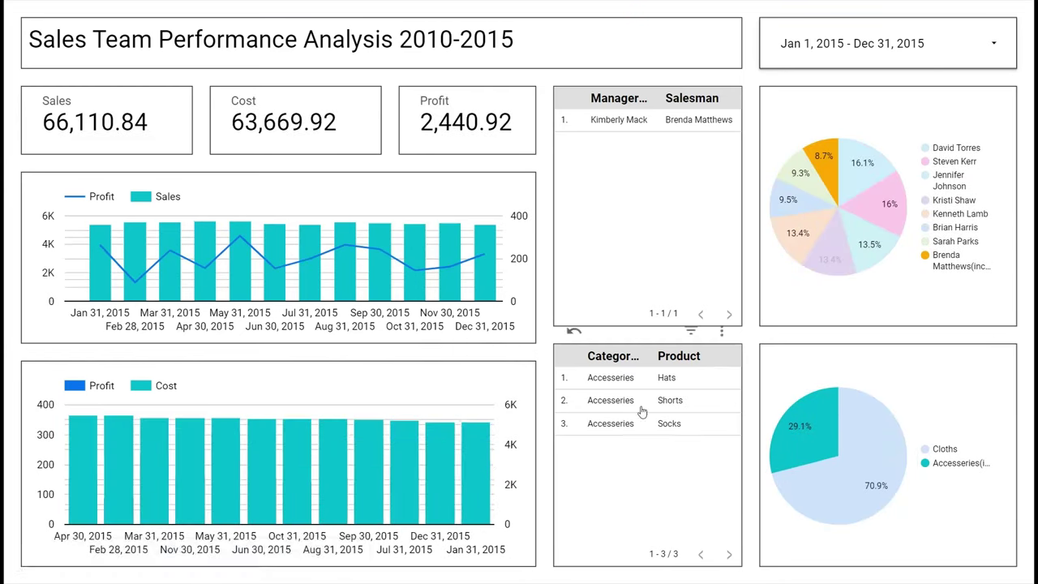
left_click(799, 426)
left_click(849, 229)
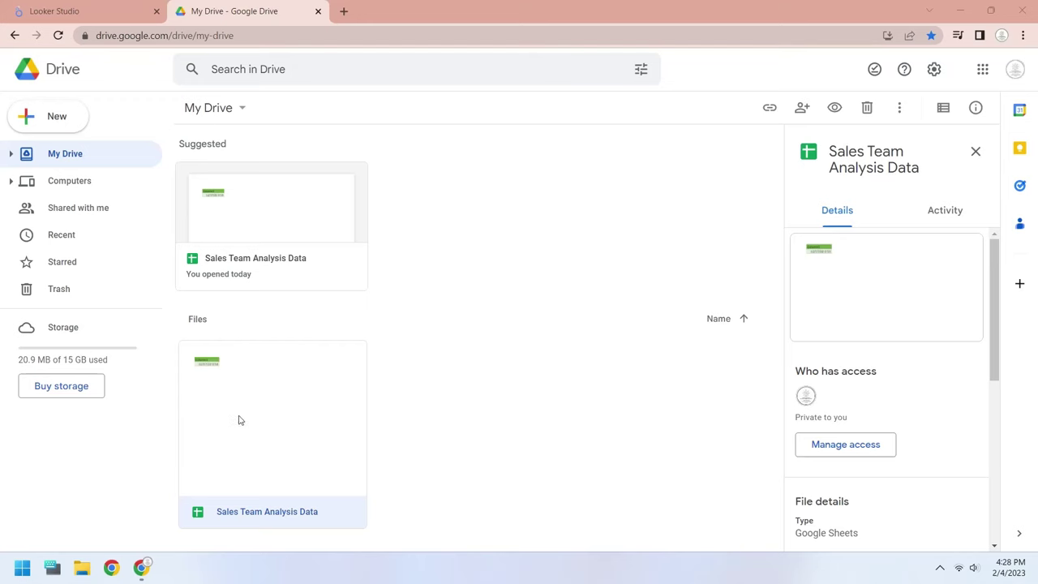
Step: Review the salesman and sales columns on the Sales sheet, then return to Looker Studio
double_click(241, 416)
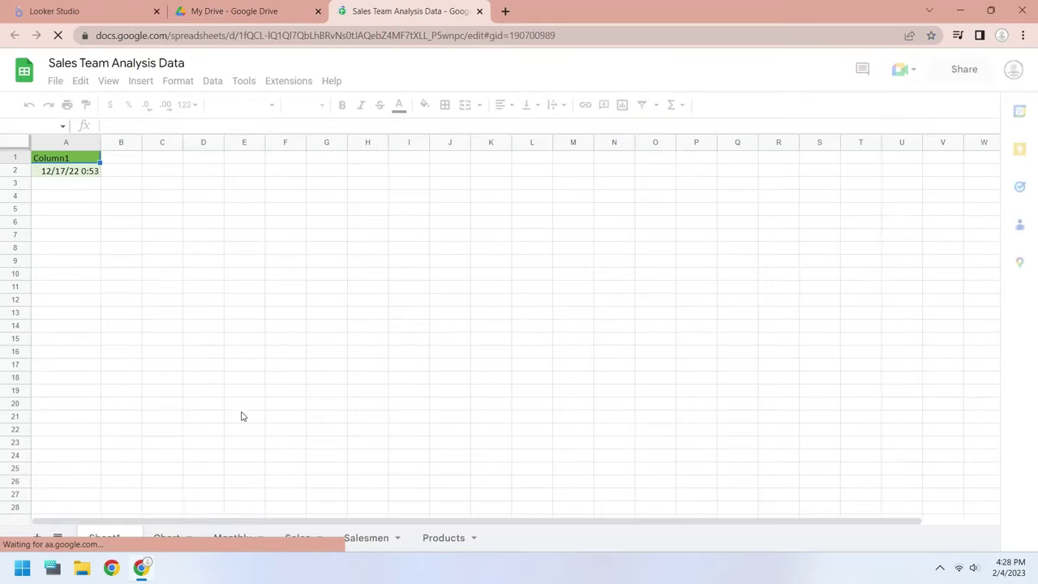
left_click(297, 537)
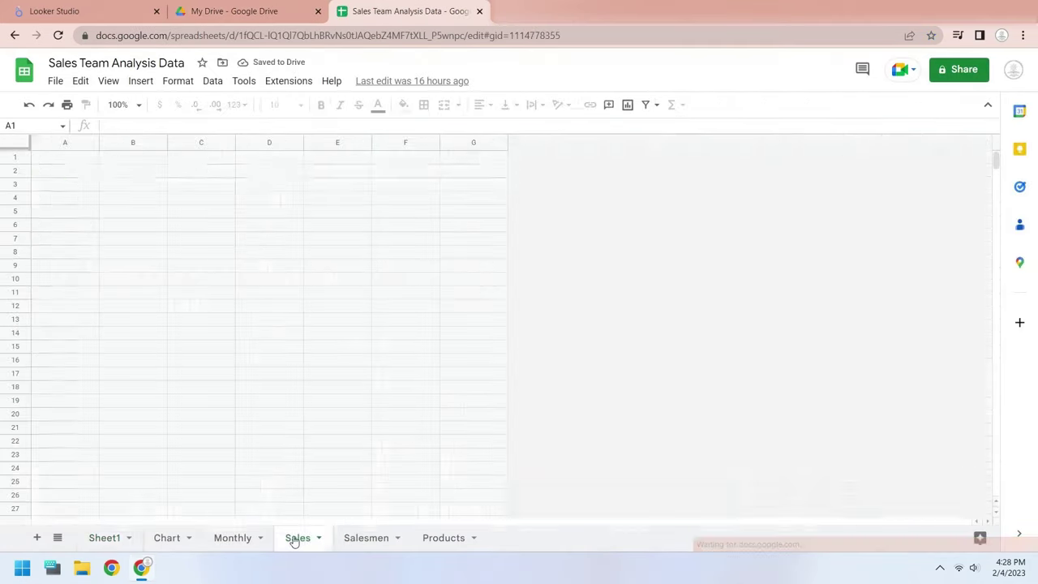
left_click(96, 215)
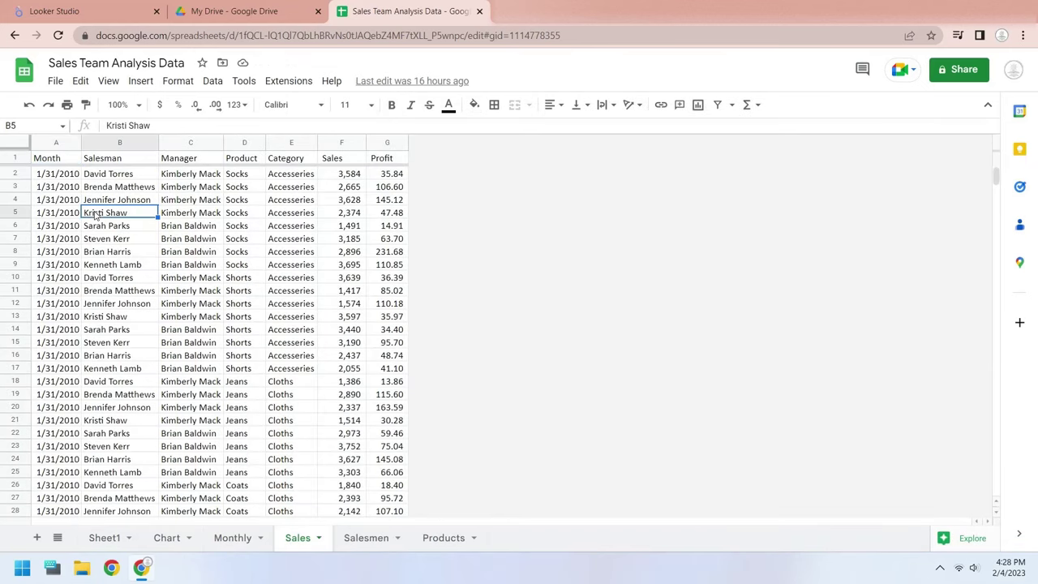
left_click(329, 239)
left_click(78, 10)
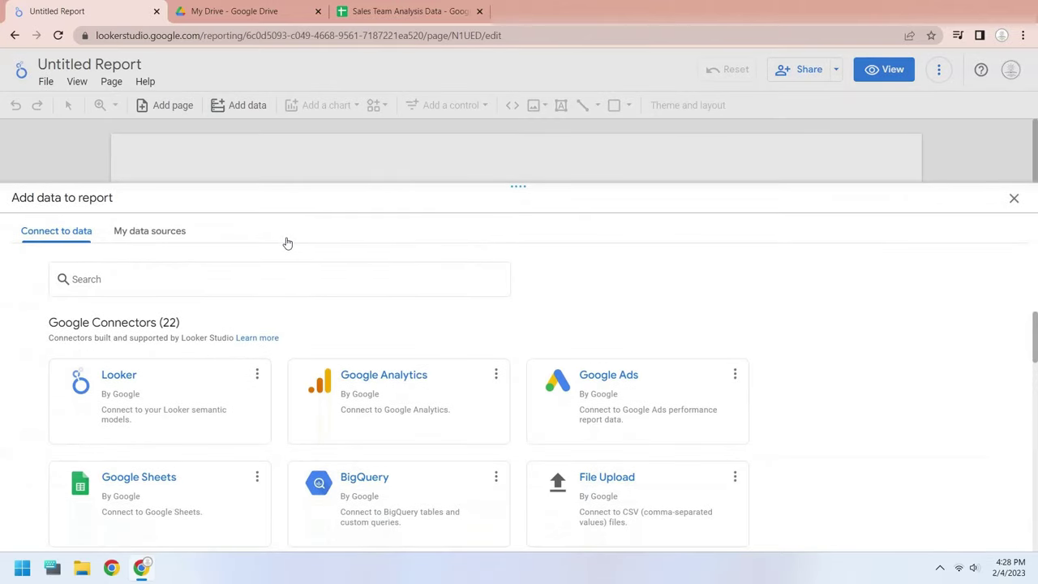
Step: Add the Sales worksheet of Sales Team Analysis Data from Google Sheets to the report
left_click(189, 515)
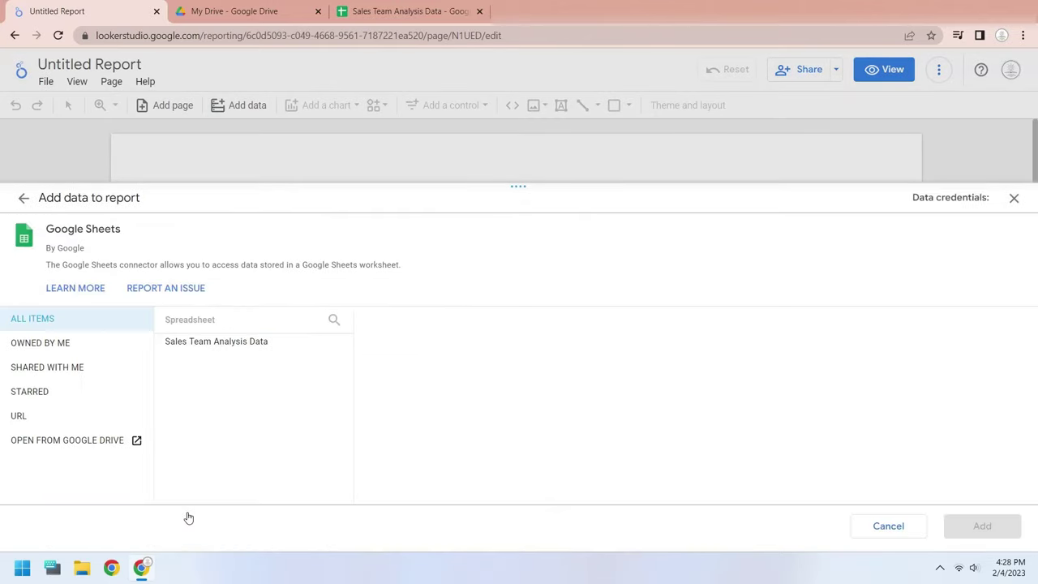
left_click(216, 345)
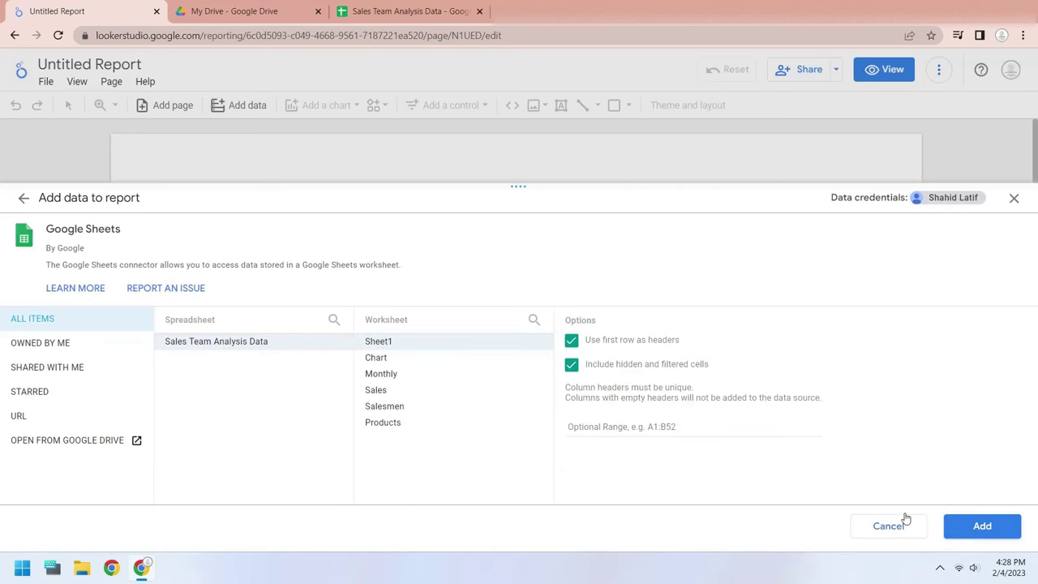
left_click(379, 391)
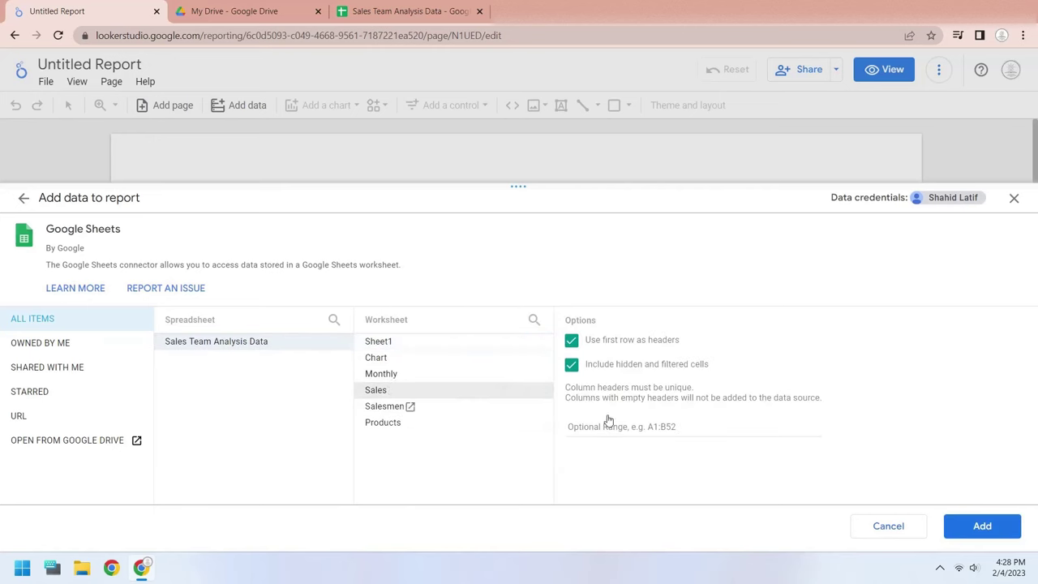
left_click(986, 529)
left_click(945, 526)
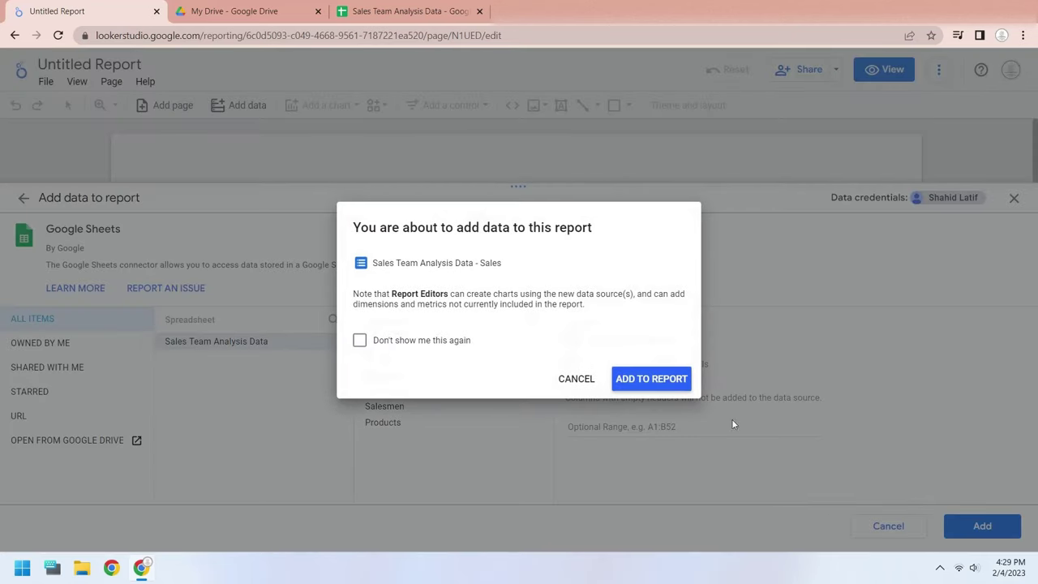
left_click(662, 387)
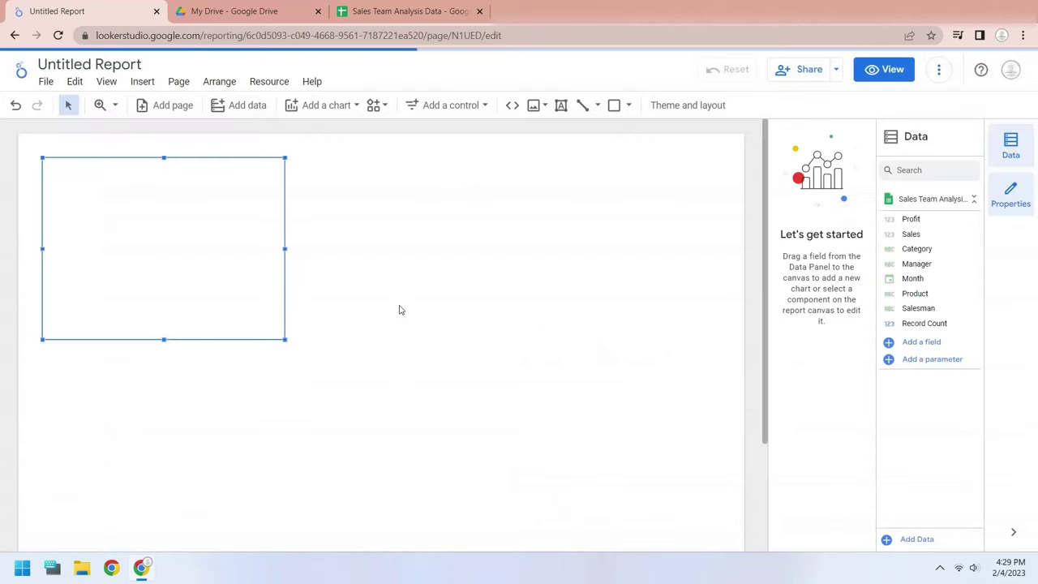
Step: Set the current page canvas height to 680 px in the page style settings
left_click(178, 82)
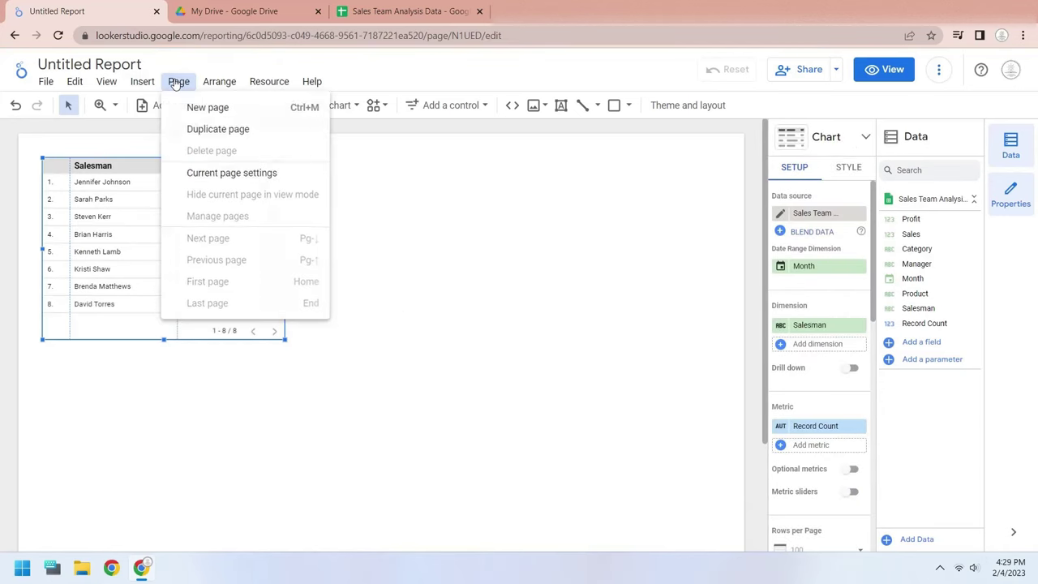
left_click(191, 173)
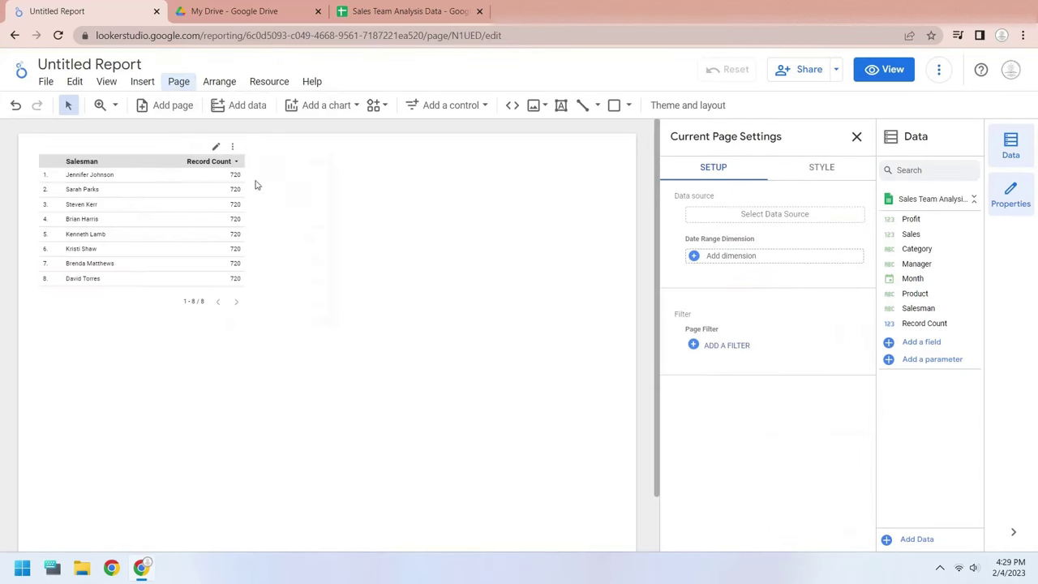
left_click(835, 172)
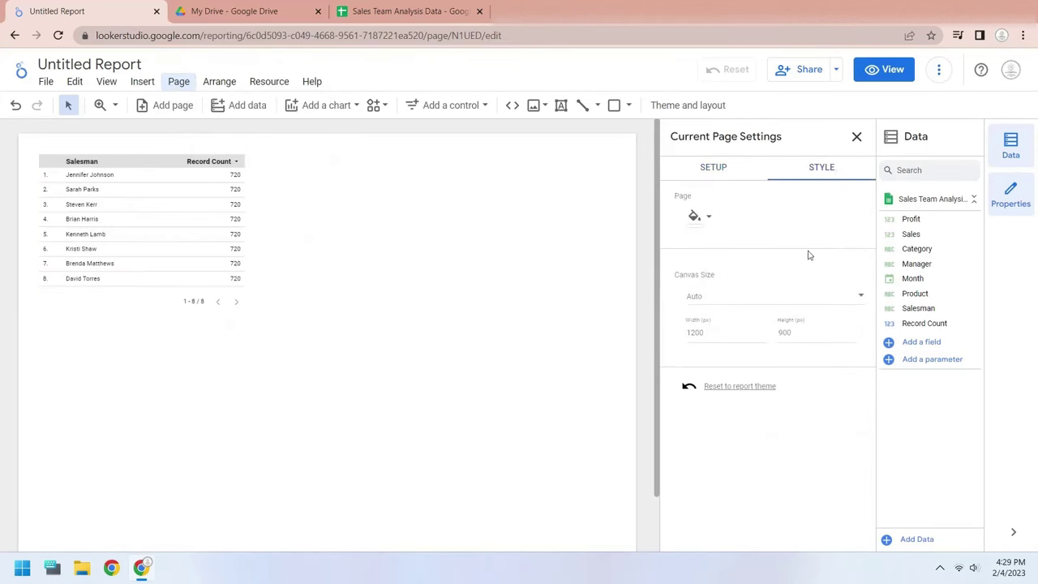
left_click(798, 330)
type("680")
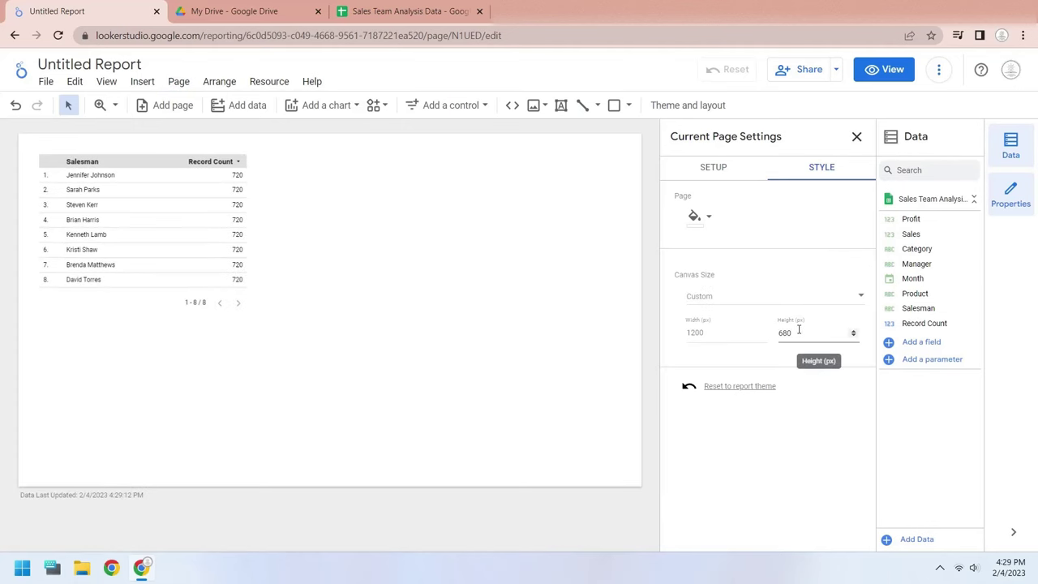
Step: Preview the report in view mode and full-screen presentation, then exit the presentation
left_click(889, 72)
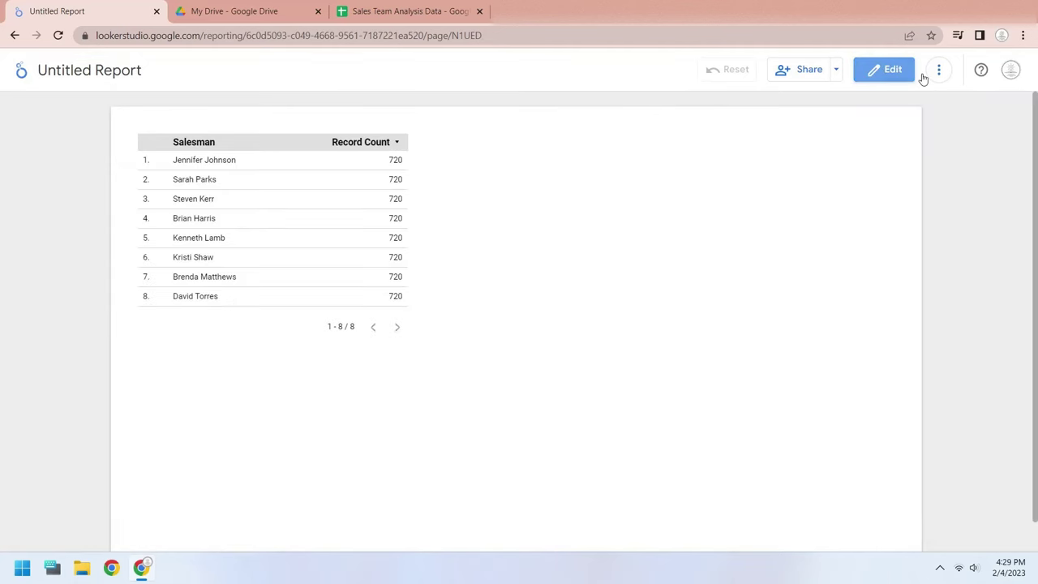
left_click(940, 73)
left_click(962, 171)
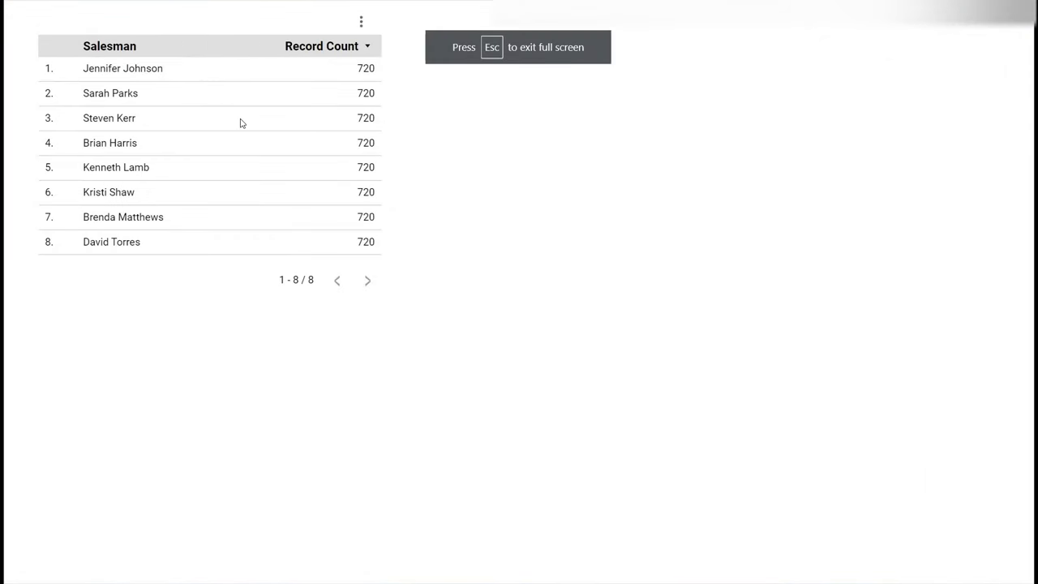
key("Escape")
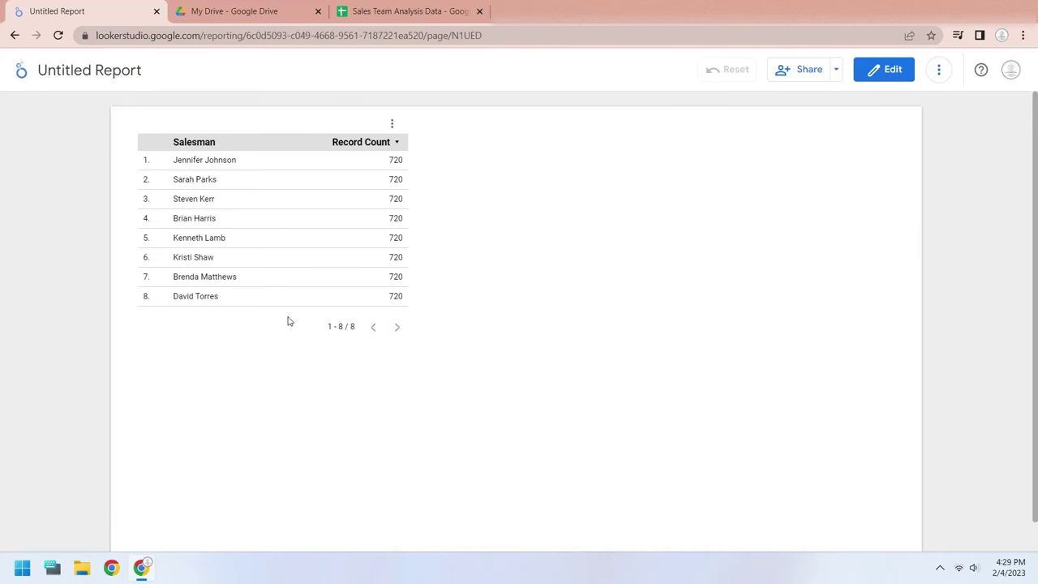
Step: Return to edit mode and delete the default Salesman table
left_click(883, 71)
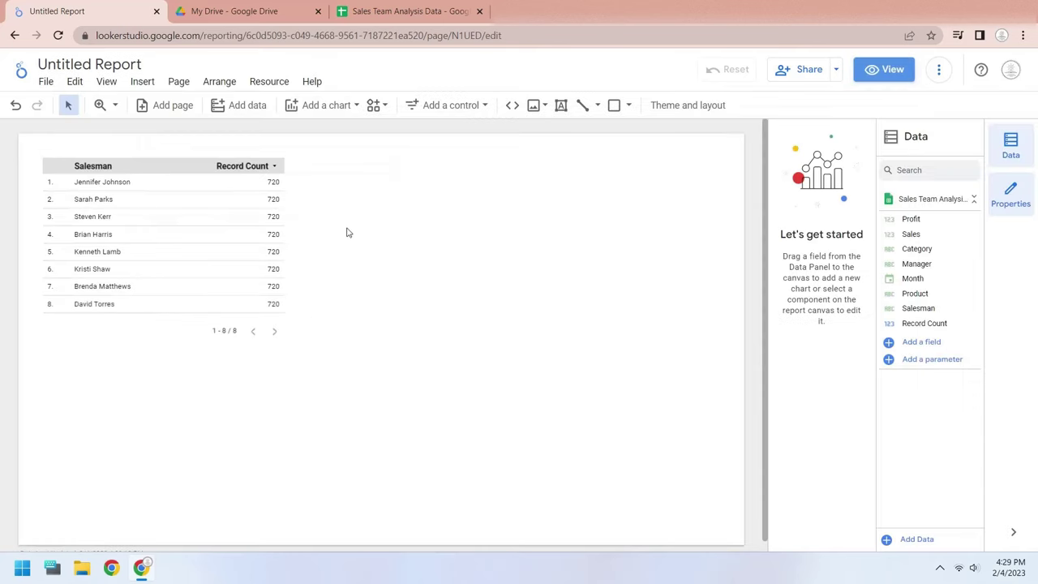
left_click(240, 160)
key("Delete")
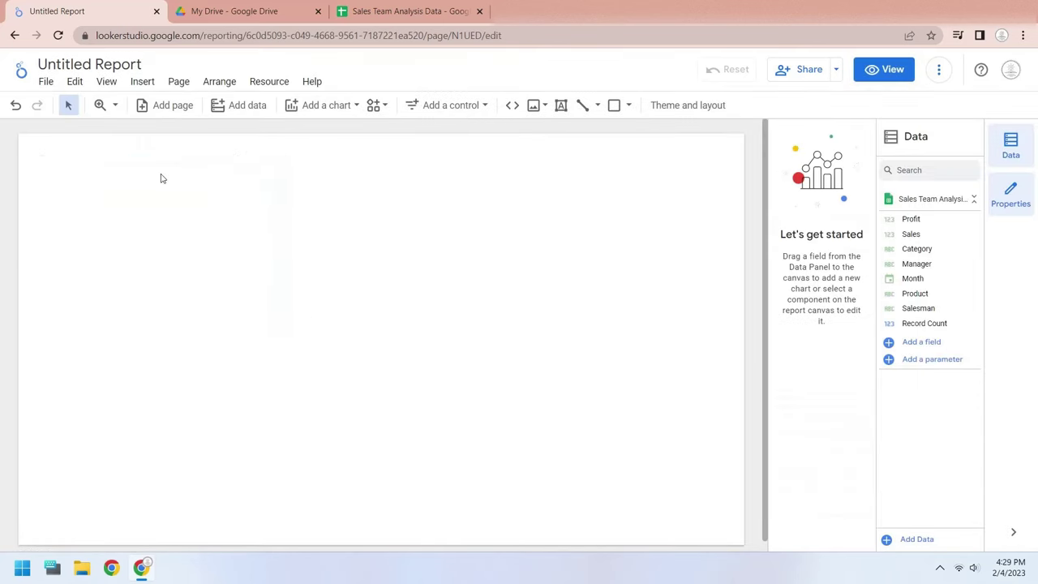
Step: Draw an empty text box at the top left of the page
left_click(141, 81)
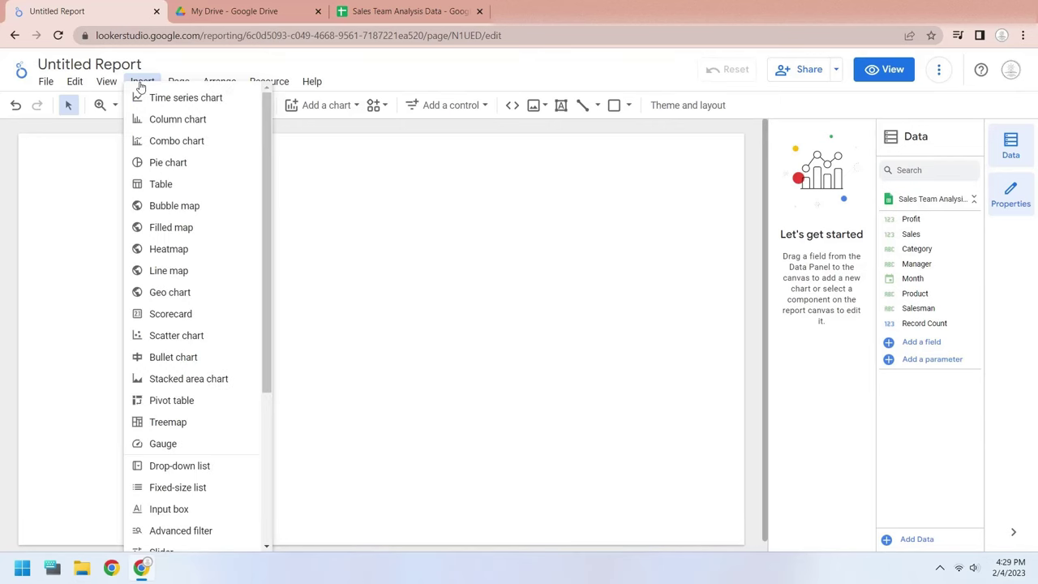
scroll(202, 367, "down", 2)
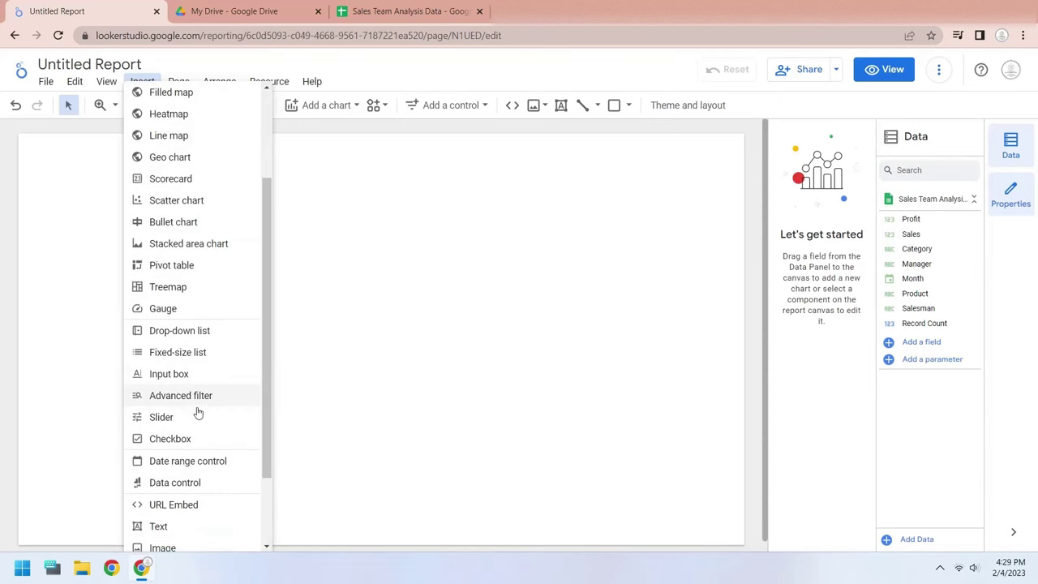
scroll(207, 438, "down", 2)
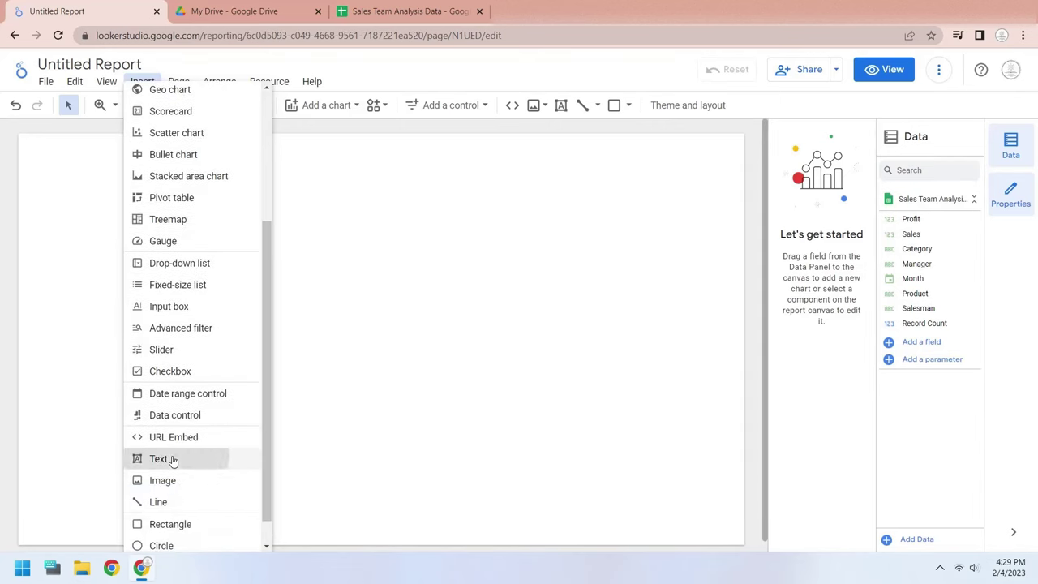
left_click(169, 460)
left_click_drag(29, 140, 274, 170)
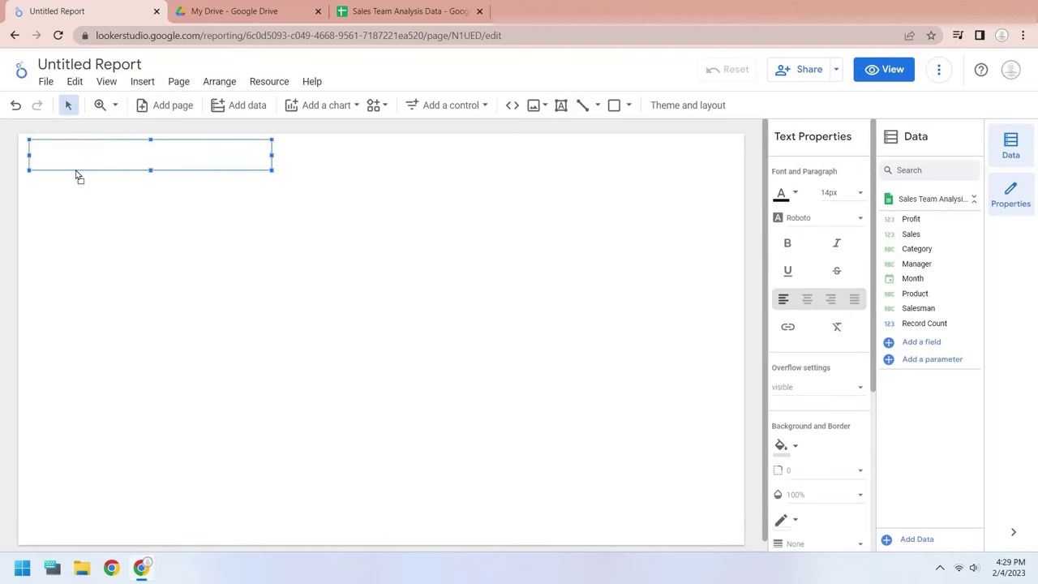
Step: Turn on snapping to the grid and set the grid size to 20
left_click(106, 81)
mouse_move(134, 132)
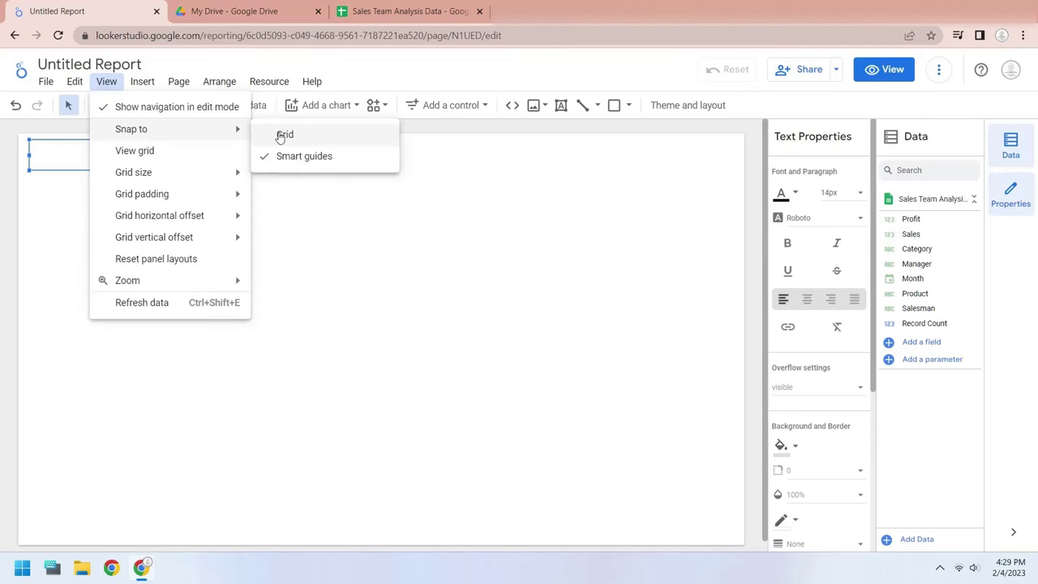
left_click(281, 136)
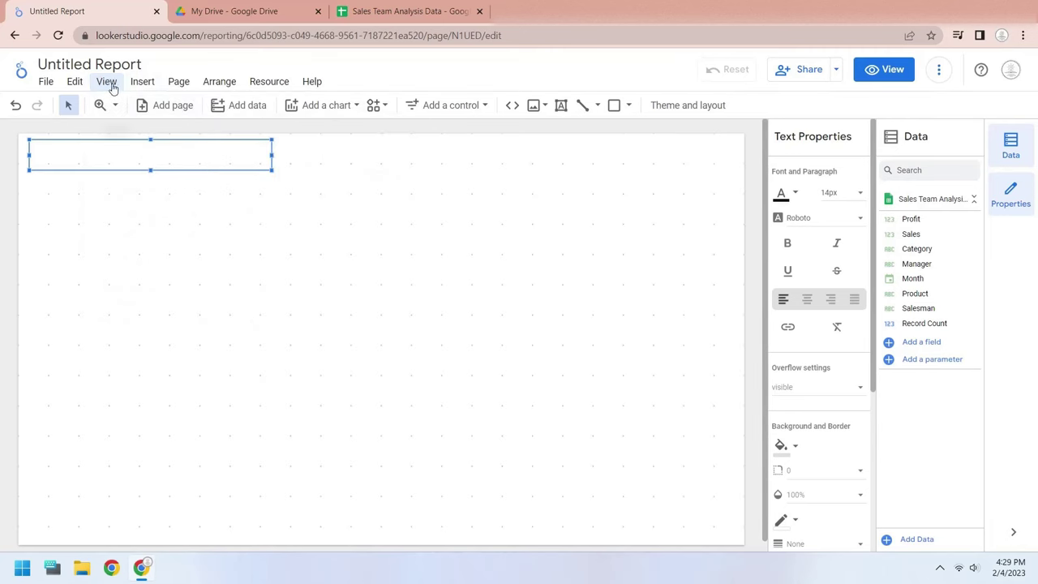
left_click(106, 81)
mouse_move(138, 172)
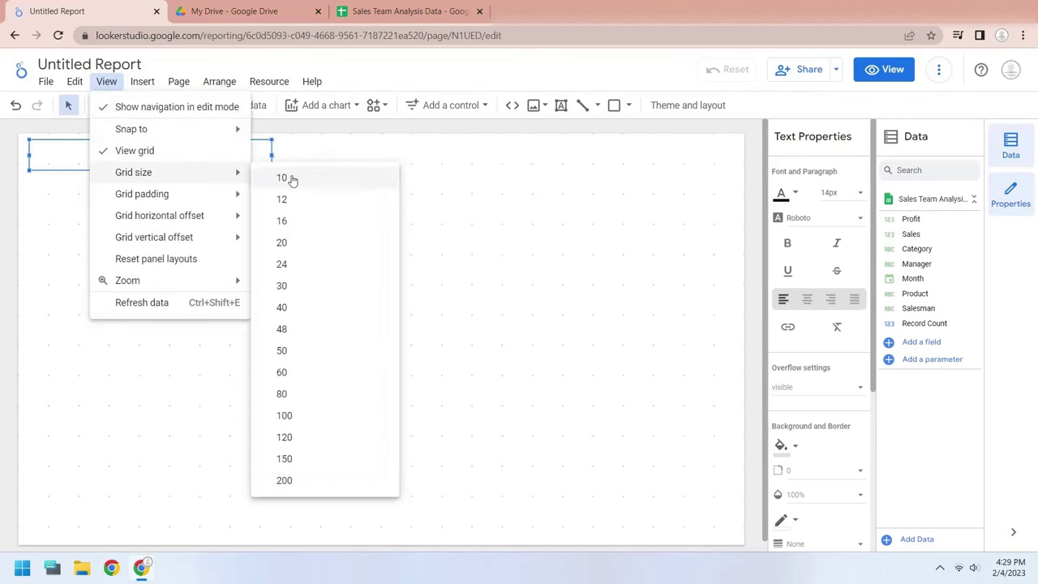
left_click(292, 243)
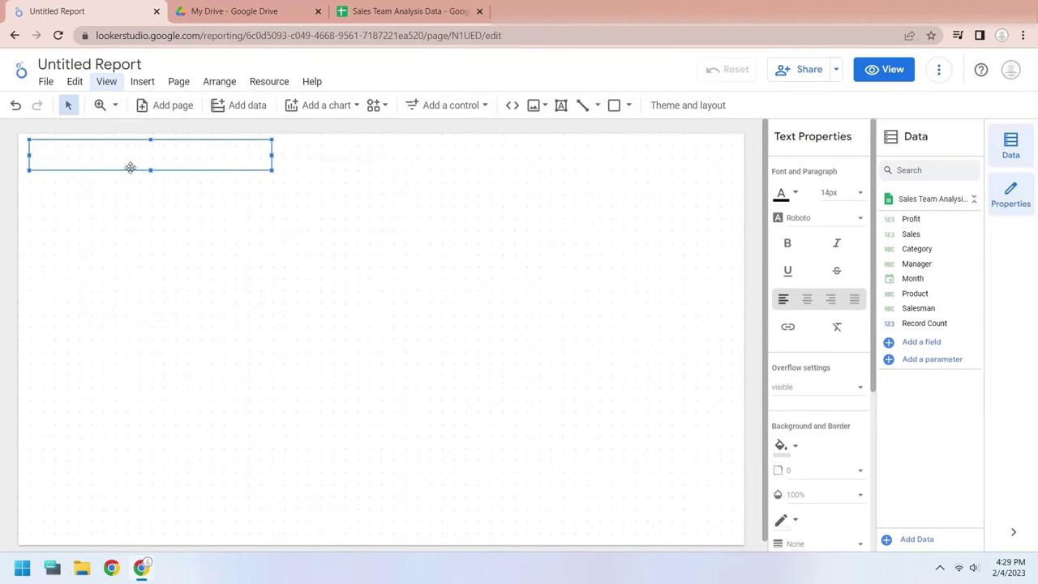
Step: Stretch the text box across the page top and type 'Sales Team Performance Analysis 2010-2015'
mouse_move(129, 168)
left_mouse_down()
mouse_move(136, 193)
mouse_move(132, 181)
left_mouse_up()
left_click_drag(272, 161, 733, 162)
left_click(523, 161)
type("Sales Team Performance An")
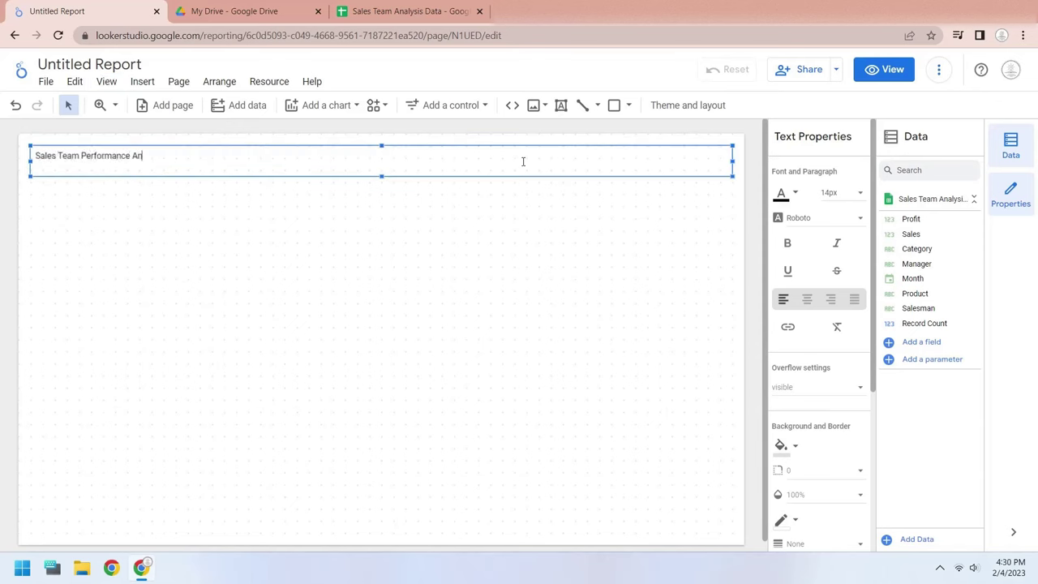
type("alysis 2010-2015")
Step: Make the title text 28px and give the title box a dark border
key("ctrl+a")
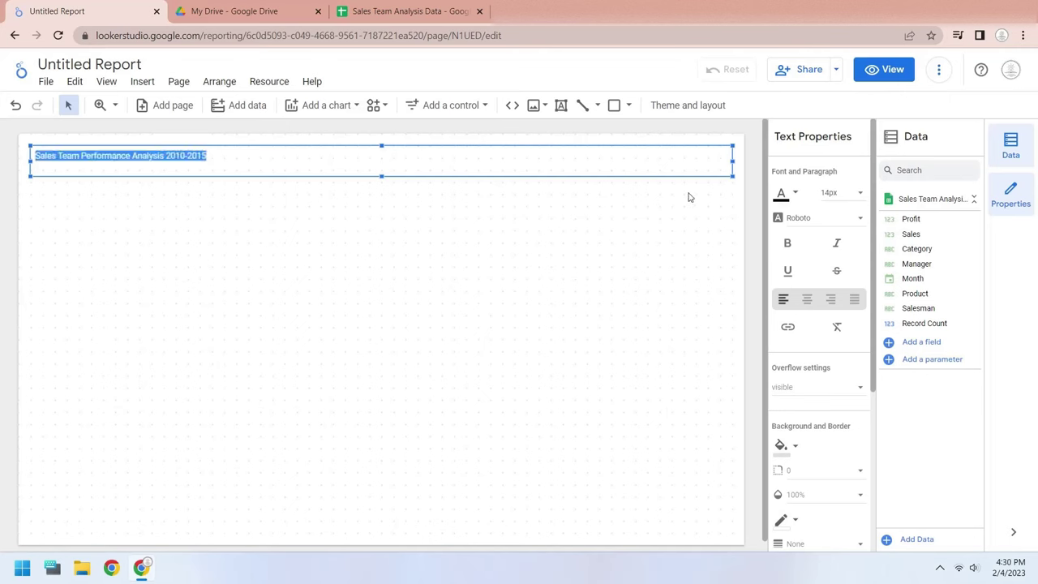
left_click(845, 194)
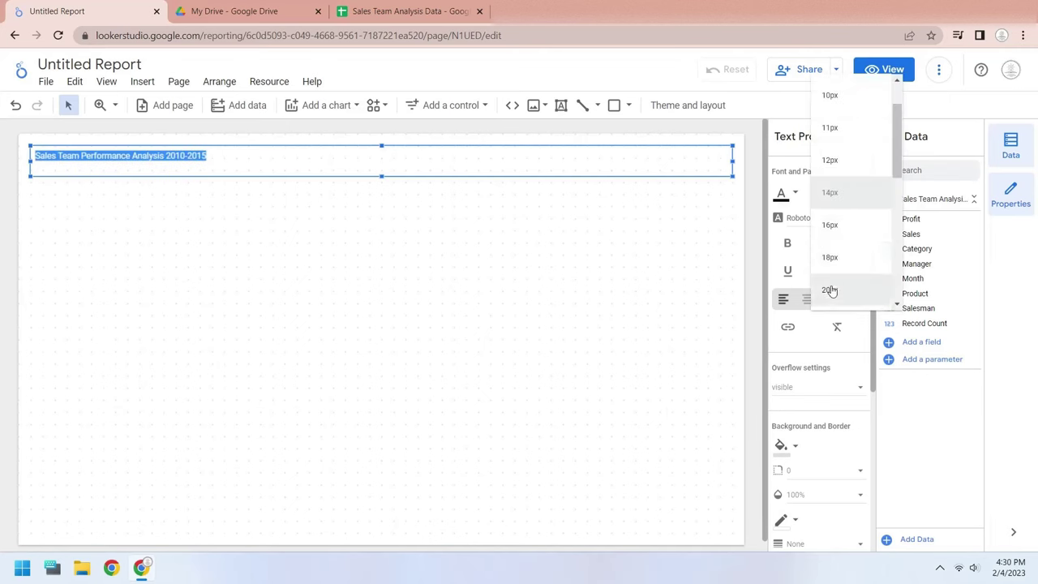
scroll(838, 279, "down", 2)
left_click(831, 285)
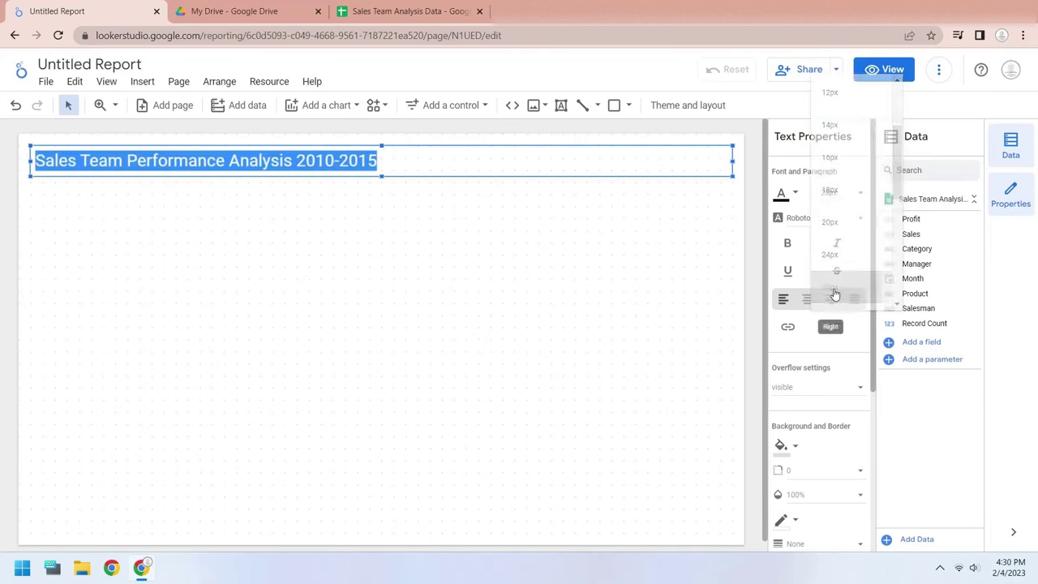
left_click(350, 206)
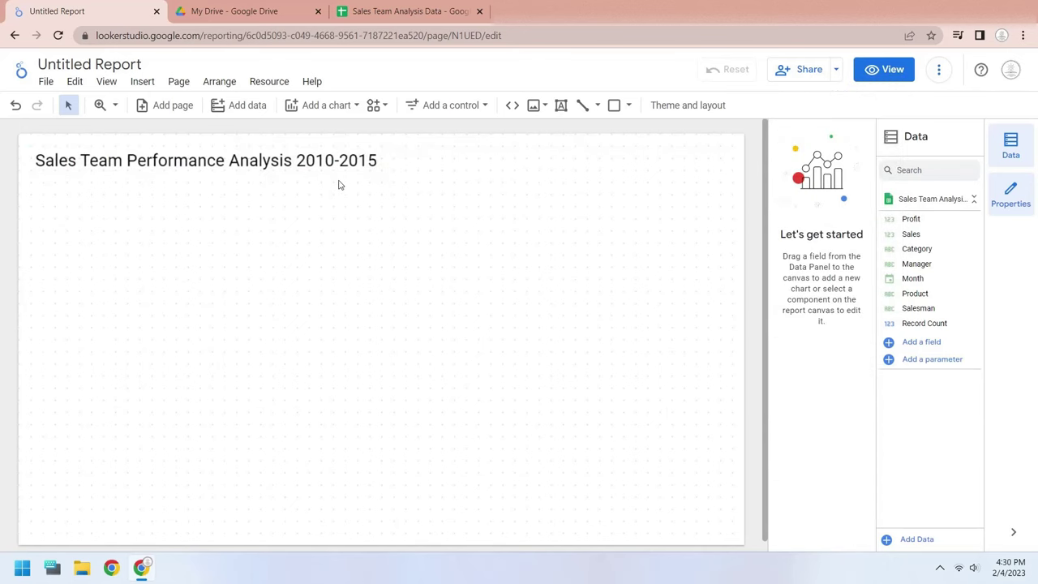
left_click(382, 159)
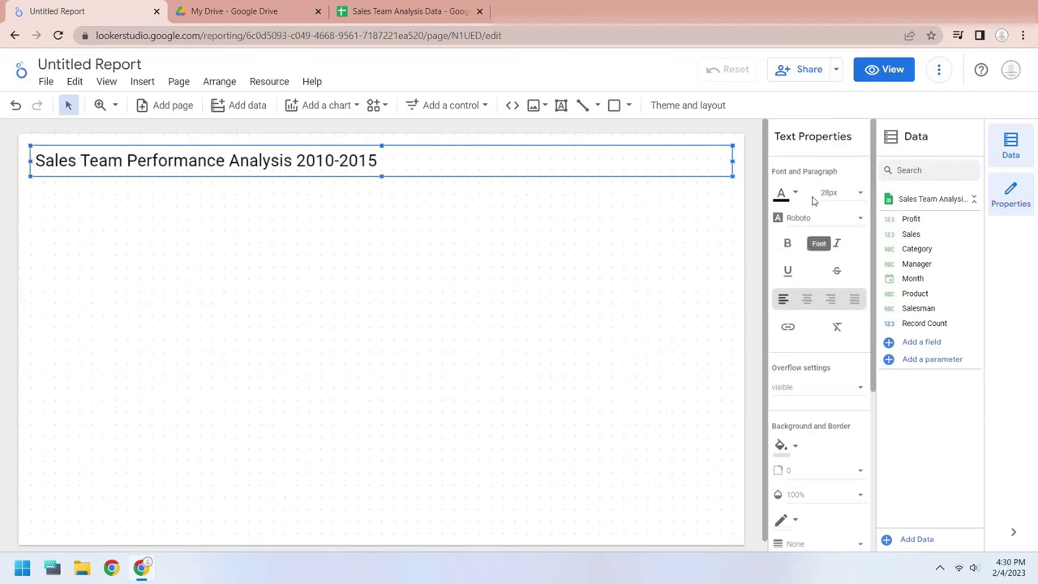
scroll(823, 438, "down", 3)
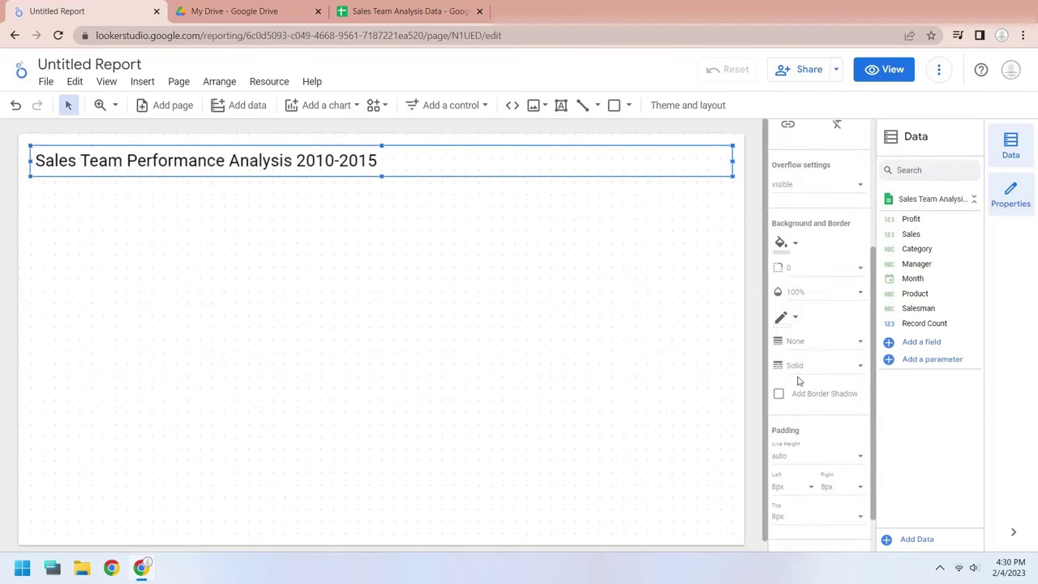
left_click(794, 318)
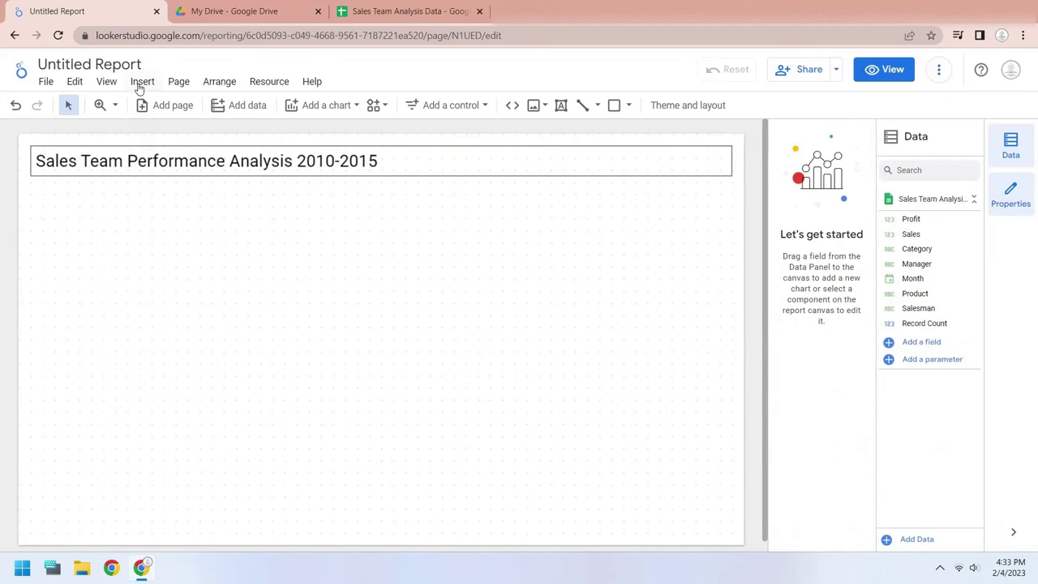
Step: Insert a date range control and move it to the report's top right
left_click(142, 81)
scroll(207, 454, "down", 1)
scroll(207, 459, "down", 2)
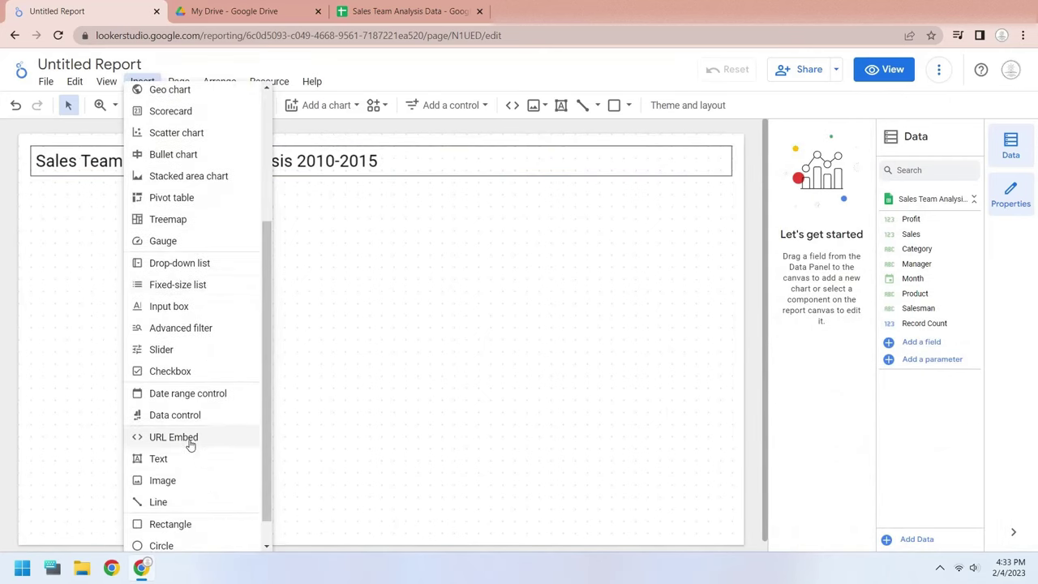
left_click(178, 394)
left_click(359, 354)
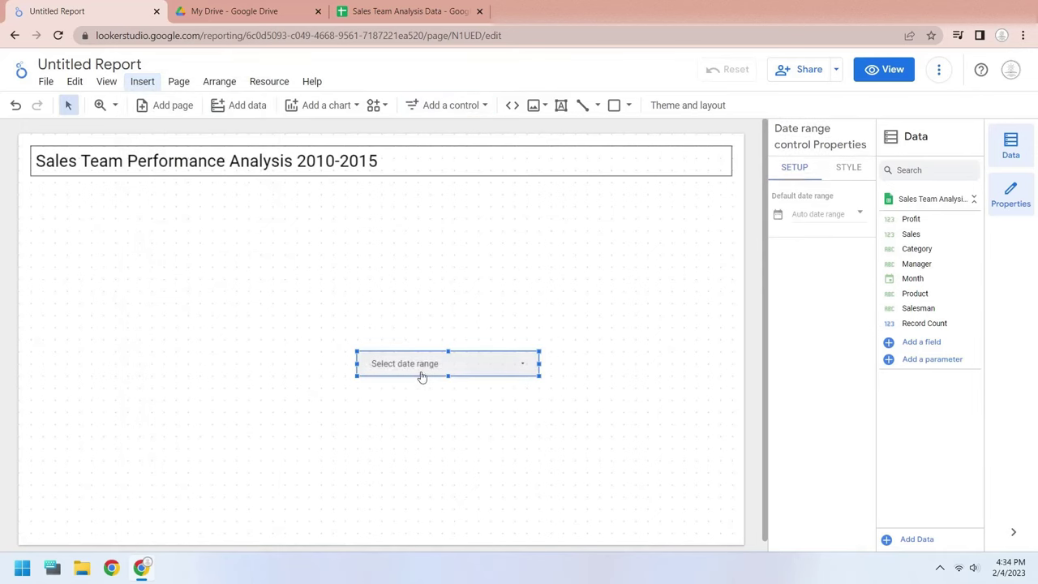
left_click_drag(422, 377, 641, 179)
Step: Make the title box slightly taller and narrow it to end before the date control
left_click(537, 173)
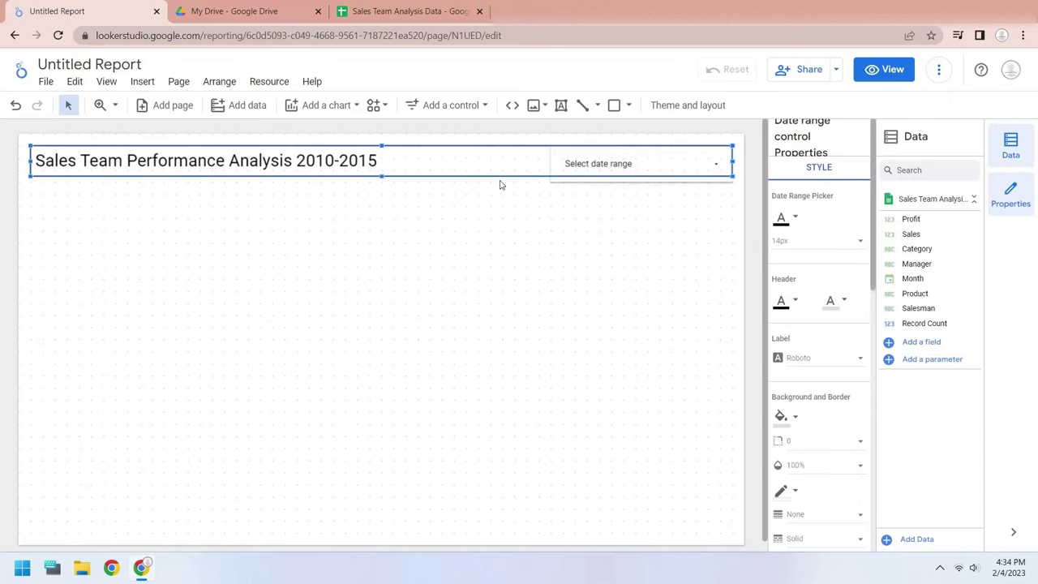
left_click_drag(381, 175, 381, 183)
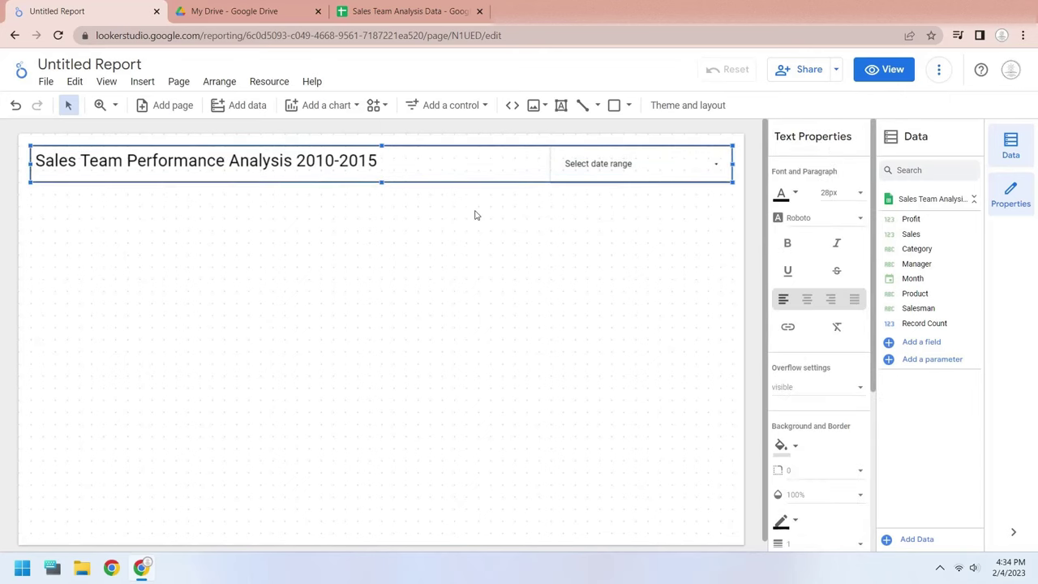
left_click(535, 165)
left_click_drag(733, 164, 538, 164)
left_click(550, 235)
Step: Give the date range control a border colour in its style settings
left_click(601, 172)
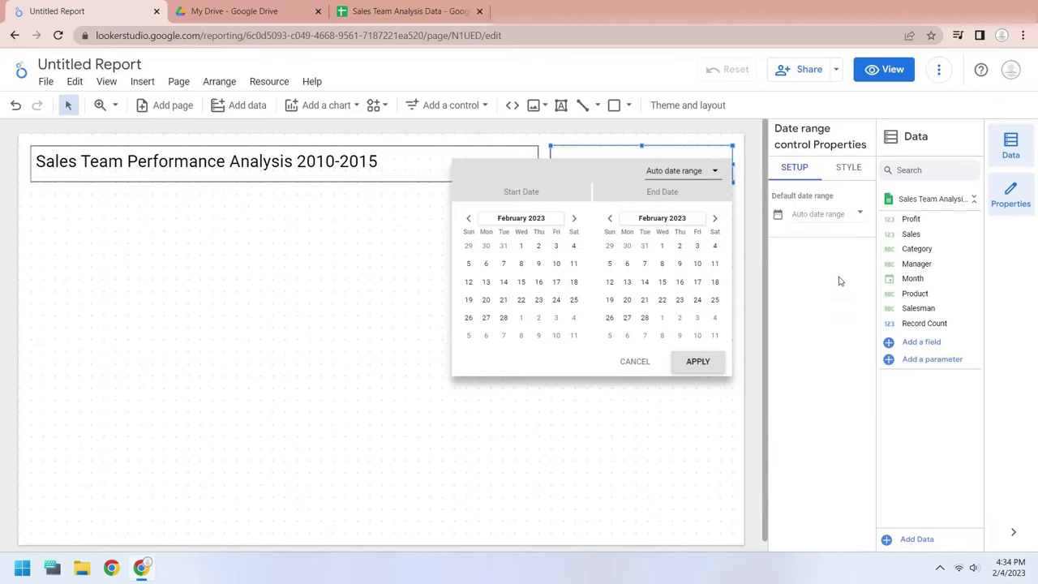
left_click(813, 357)
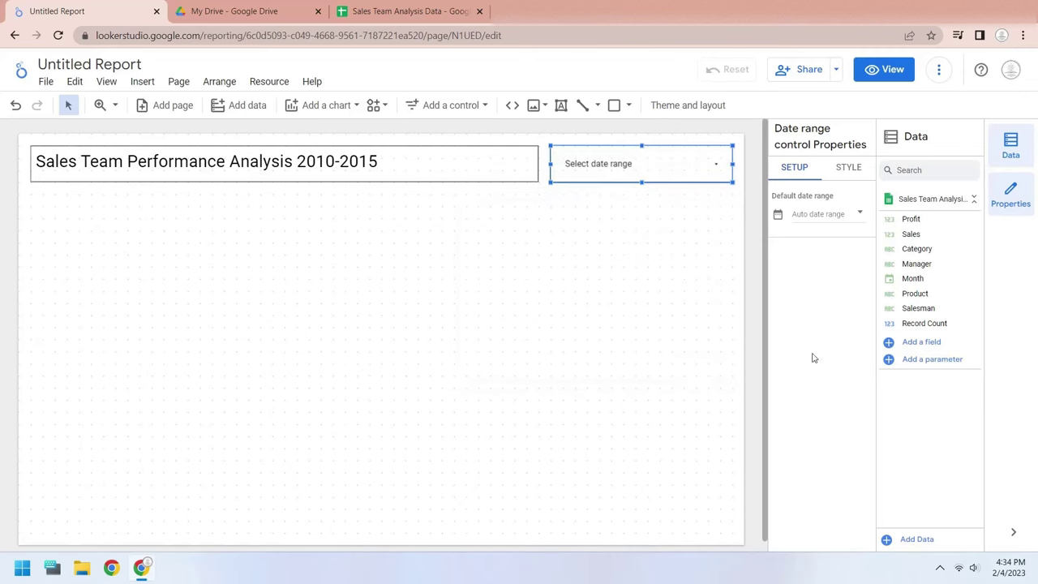
left_click(847, 166)
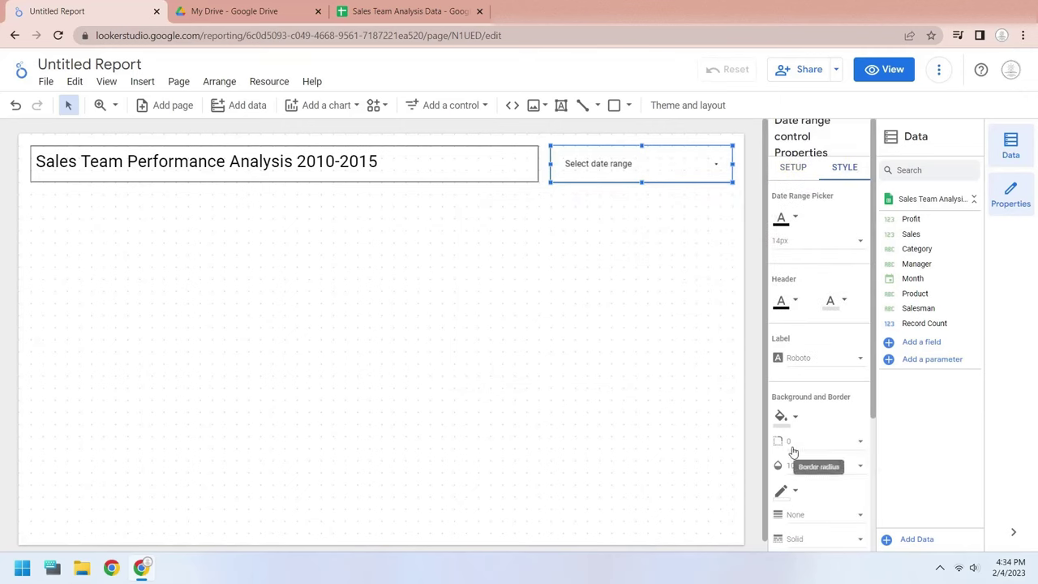
scroll(825, 481, "down", 2)
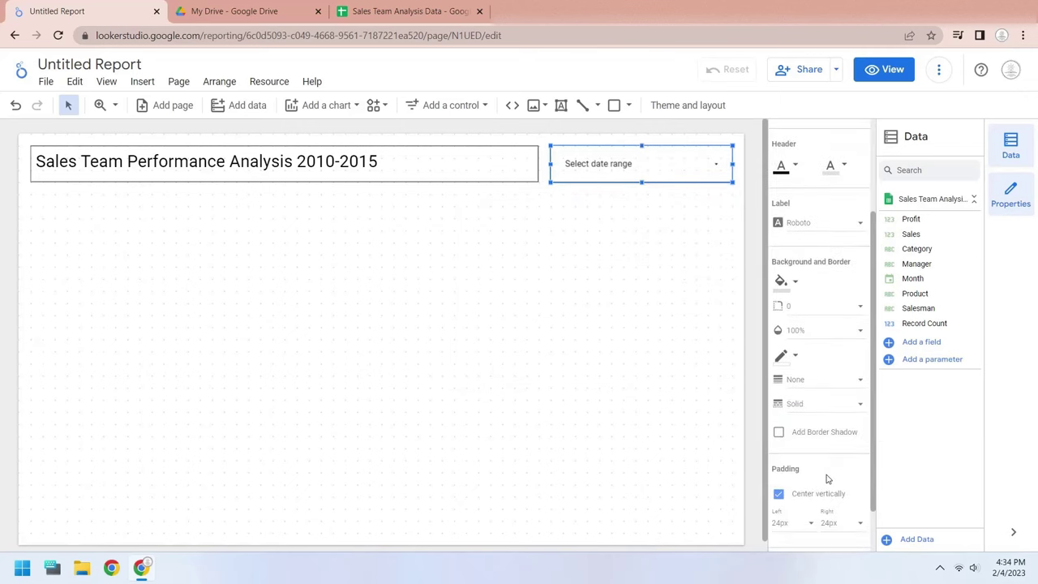
left_click(794, 356)
left_click(796, 358)
left_click(519, 338)
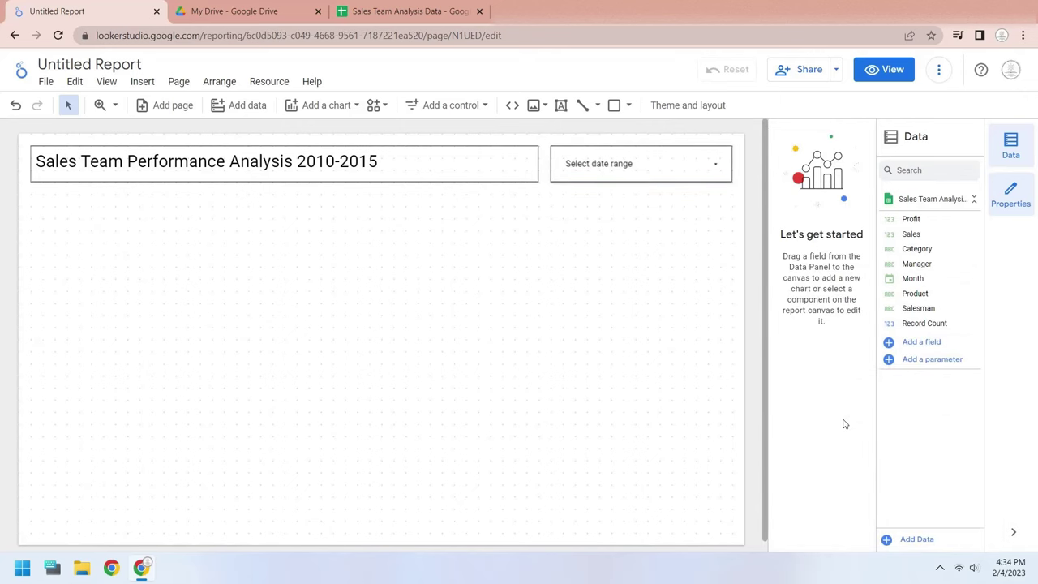
Step: Create and save a calculated field named Cost with the formula Sales - Profit
left_click(931, 347)
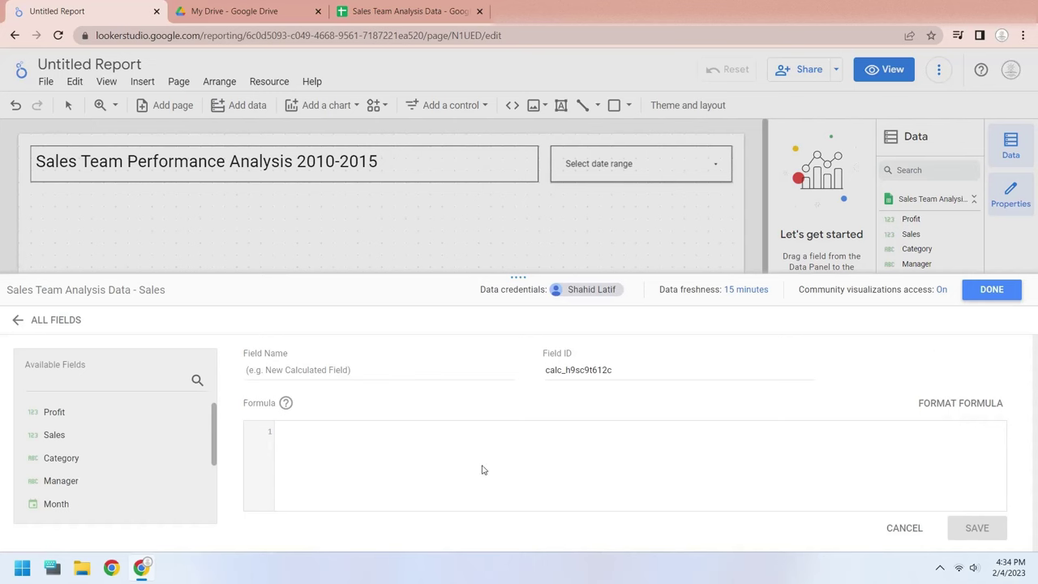
type("sale")
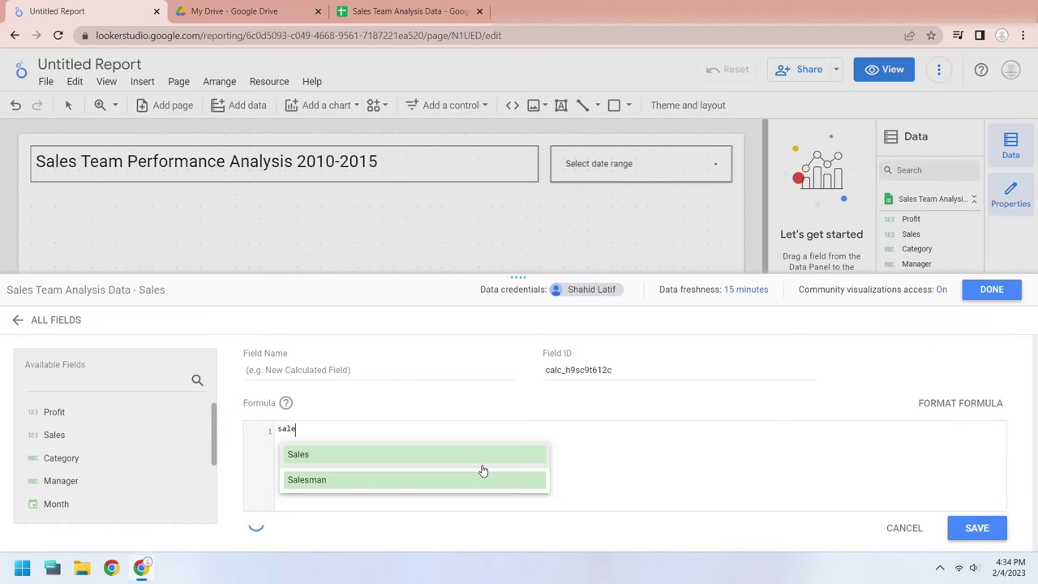
key("Return")
type("- Prof")
key("Return")
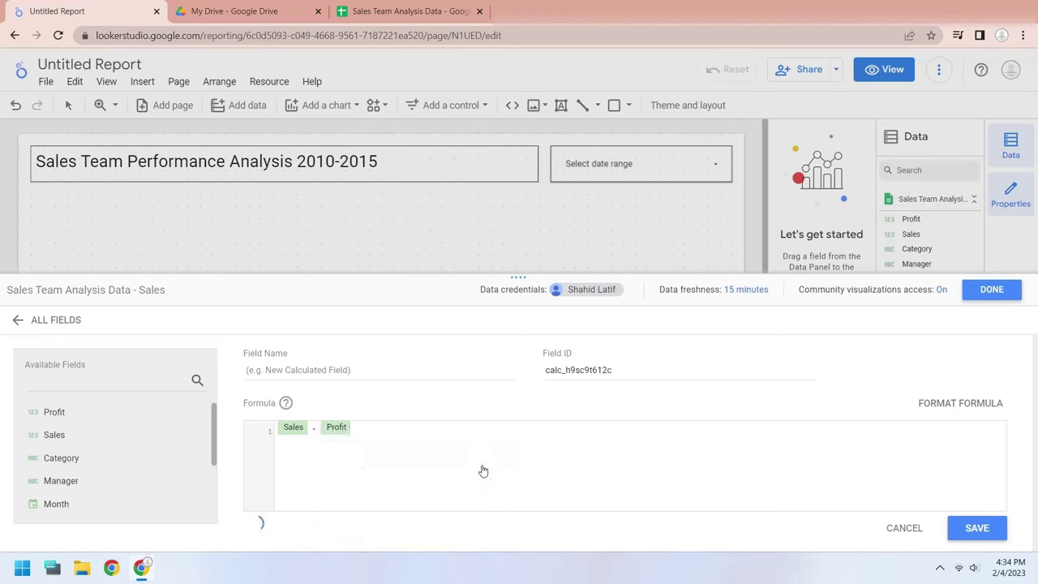
left_click(269, 373)
type("Cost")
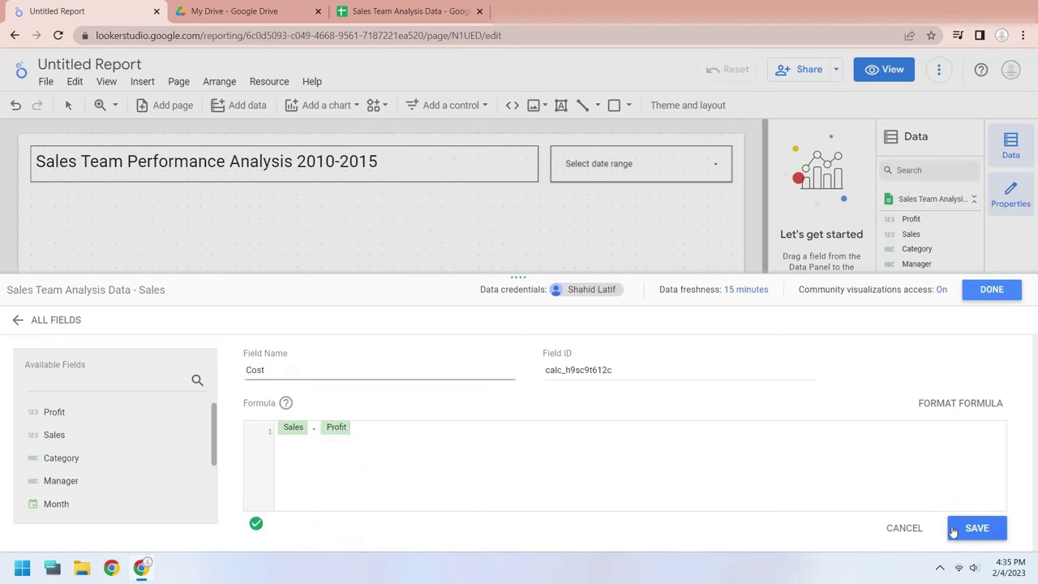
left_click(958, 528)
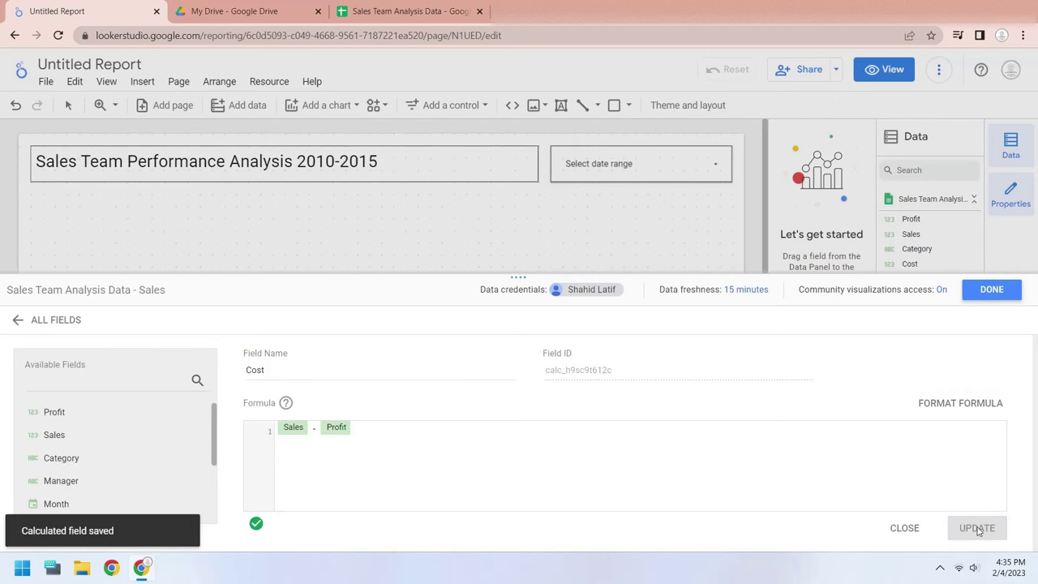
left_click(1002, 290)
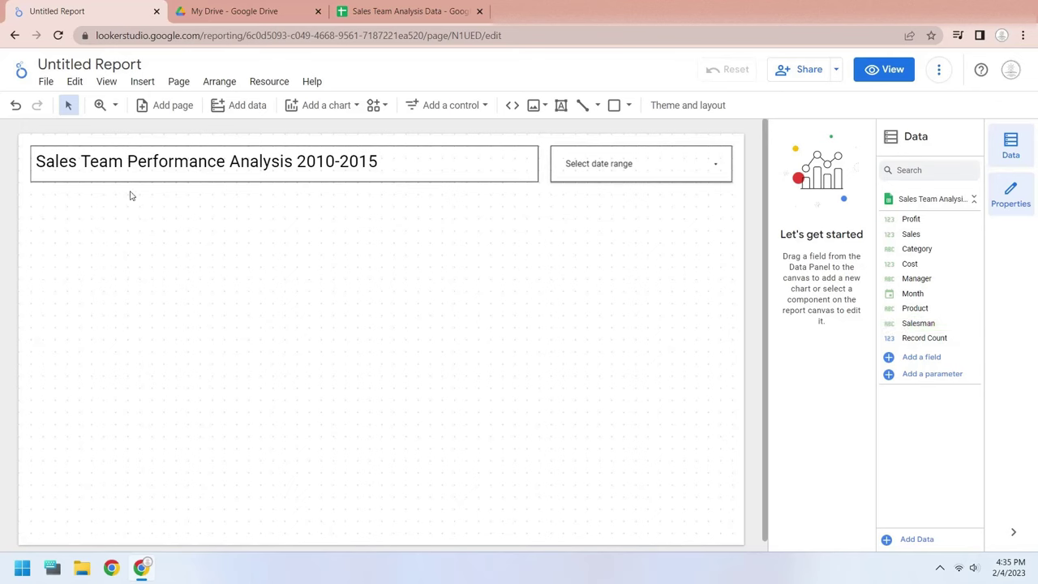
Step: Add a total Sales scorecard below the title, widen it, and place a copy beside it
left_click(137, 81)
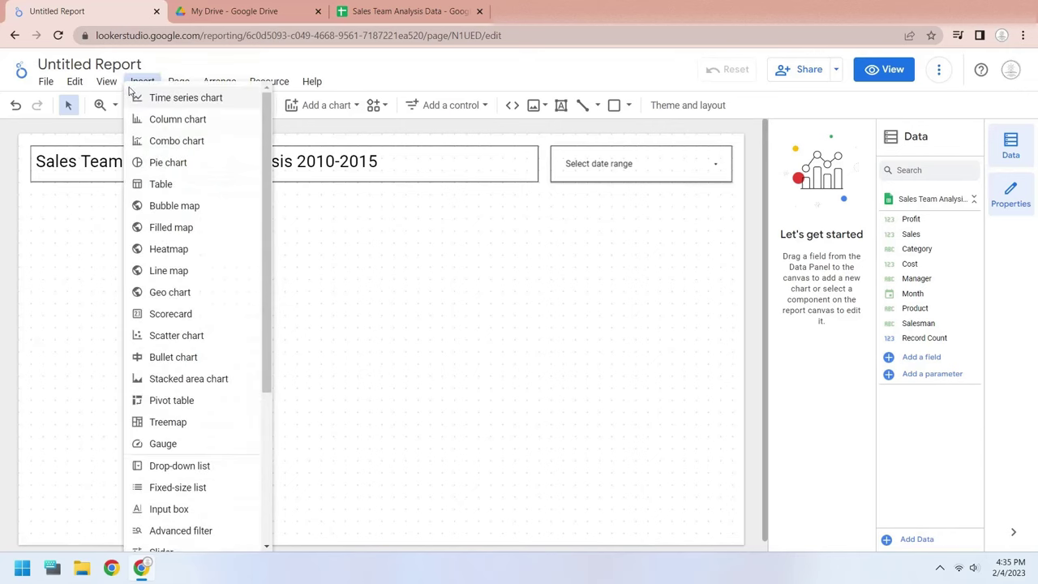
left_click(176, 324)
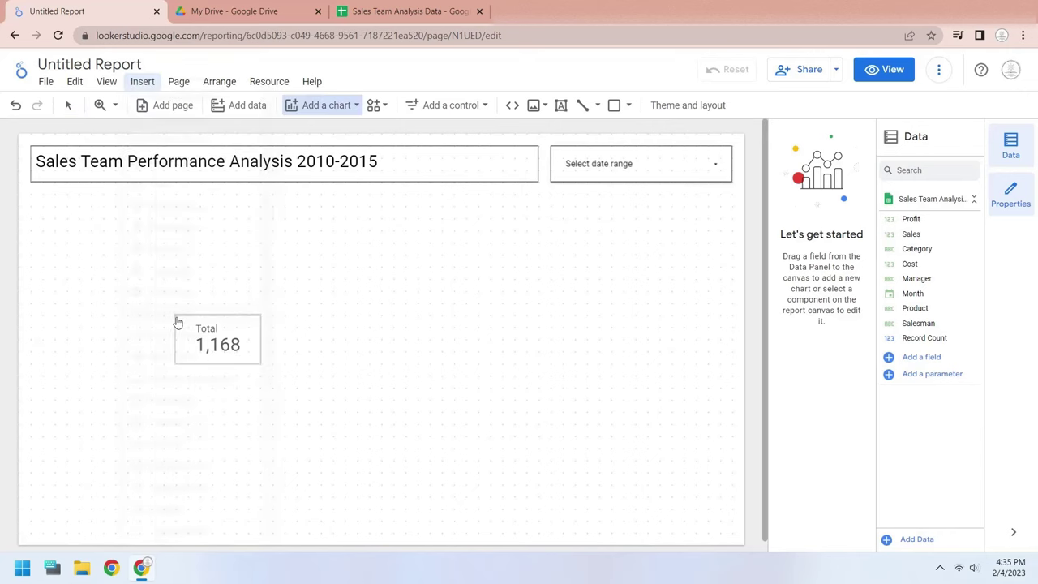
left_click(33, 191)
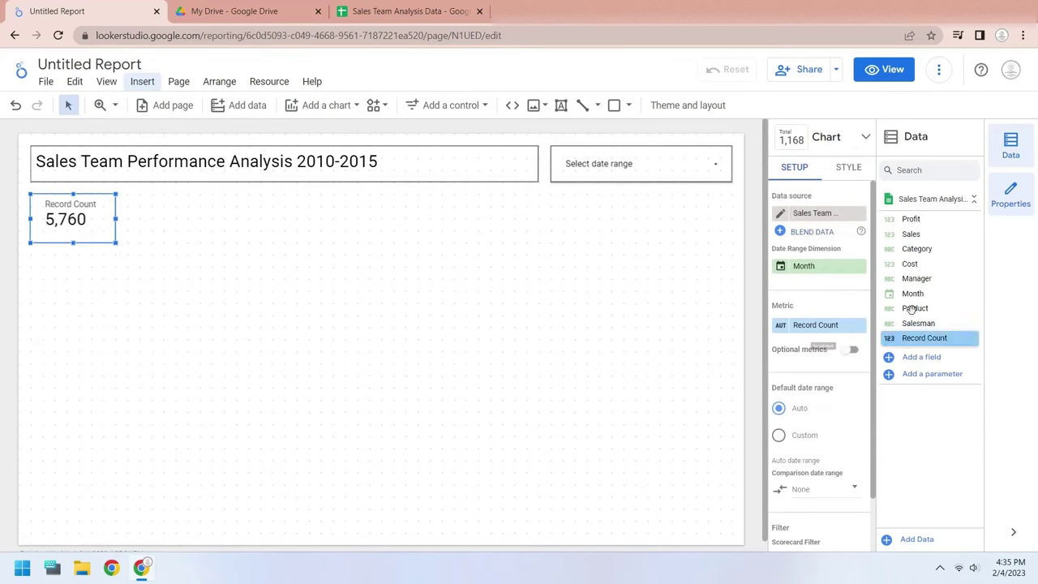
left_click_drag(927, 235, 825, 329)
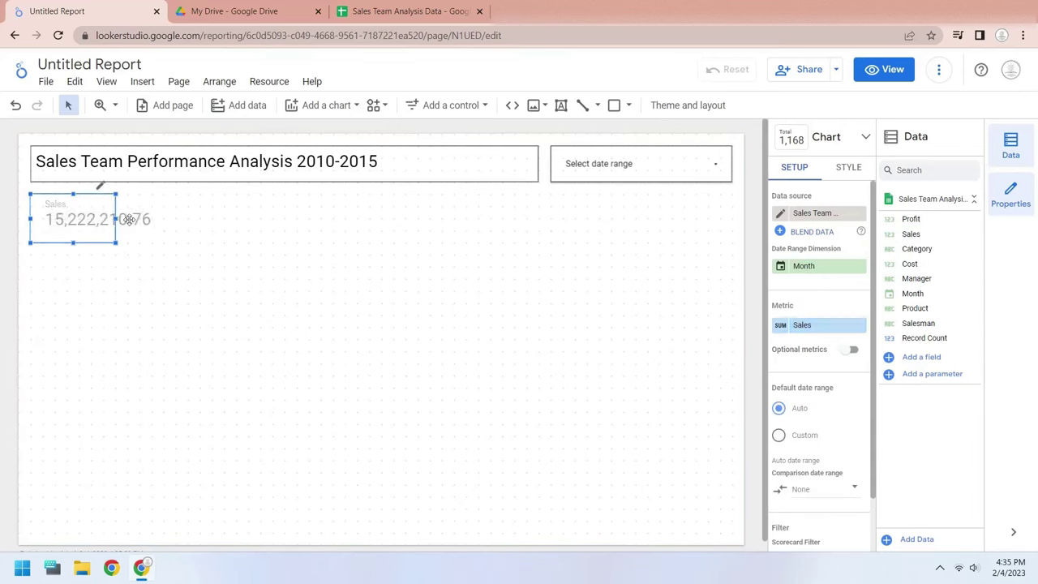
left_click_drag(138, 219, 171, 231)
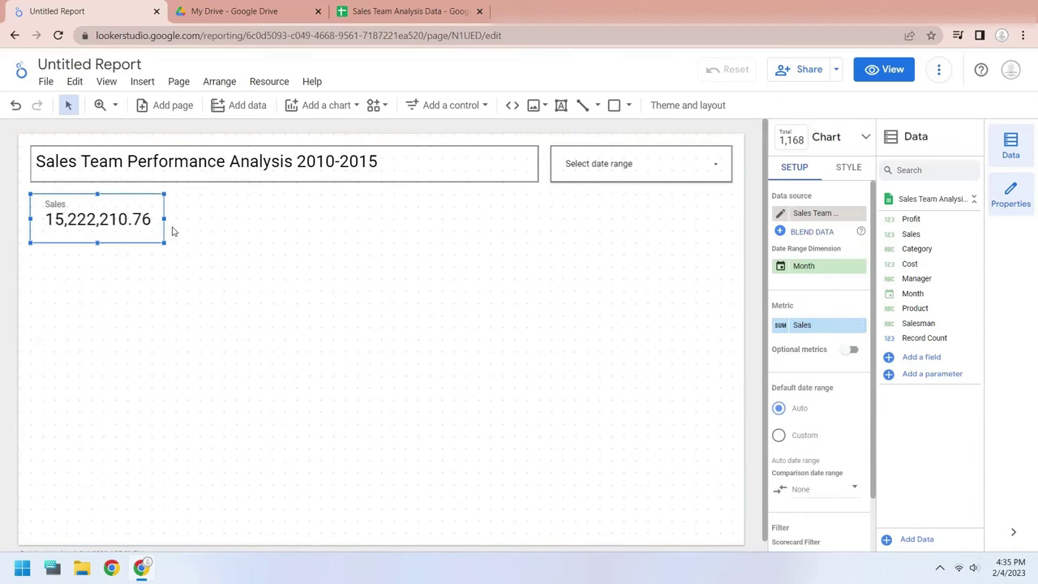
left_click_drag(161, 227, 293, 227)
Step: Give the left scorecard a black border and nudge the right copy further right
left_click(142, 223)
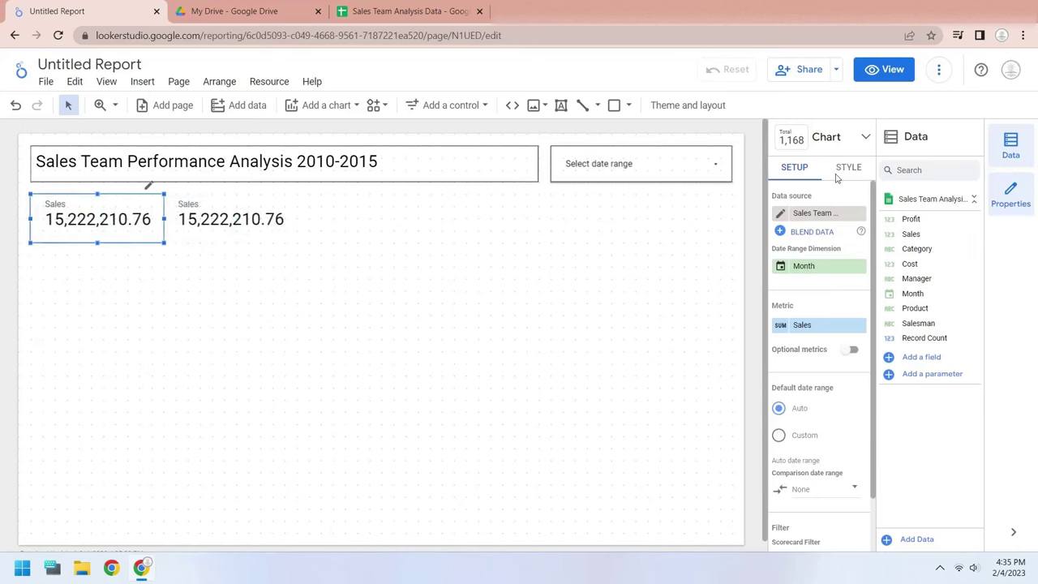
scroll(814, 459, "down", 3)
left_click(795, 533)
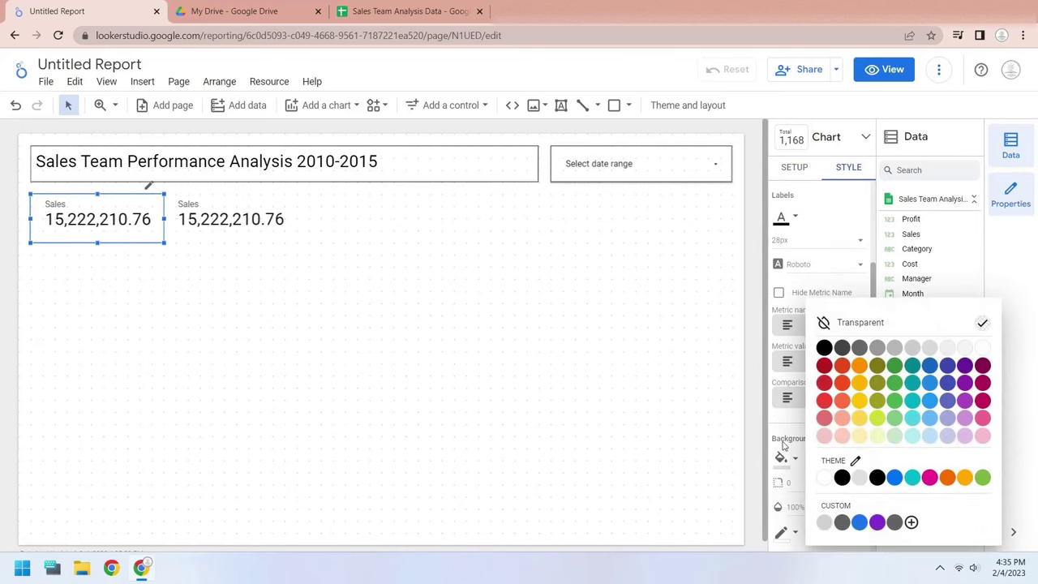
left_click(822, 347)
left_click(206, 236)
left_click_drag(206, 236, 219, 241)
left_click(790, 457)
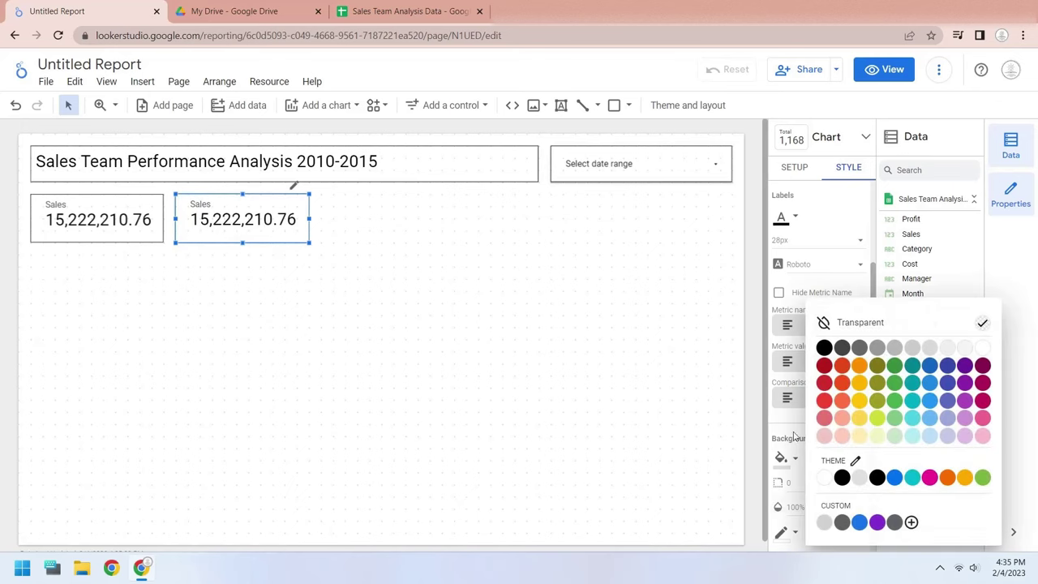
left_click(822, 348)
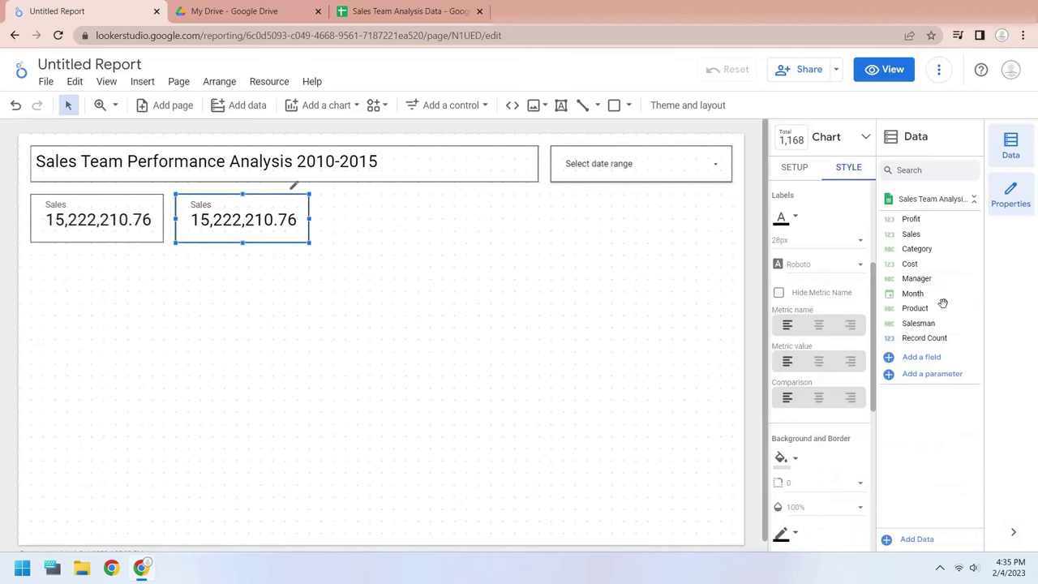
Step: Switch the second scorecard to Cost (14,798,795.85) and add a copied Profit scorecard (423,414.91) beside it
left_click(794, 169)
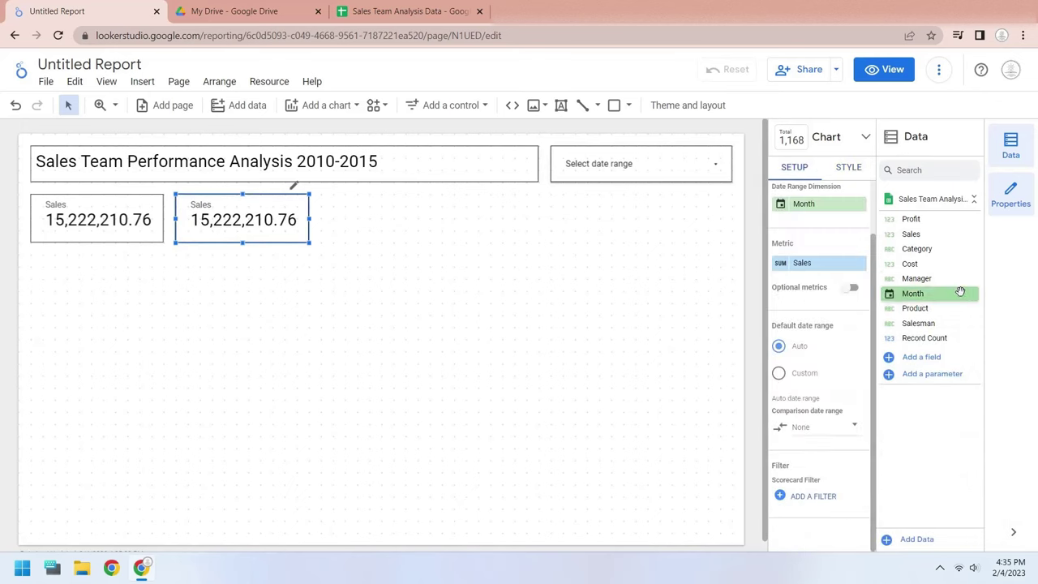
left_click_drag(945, 264, 840, 271)
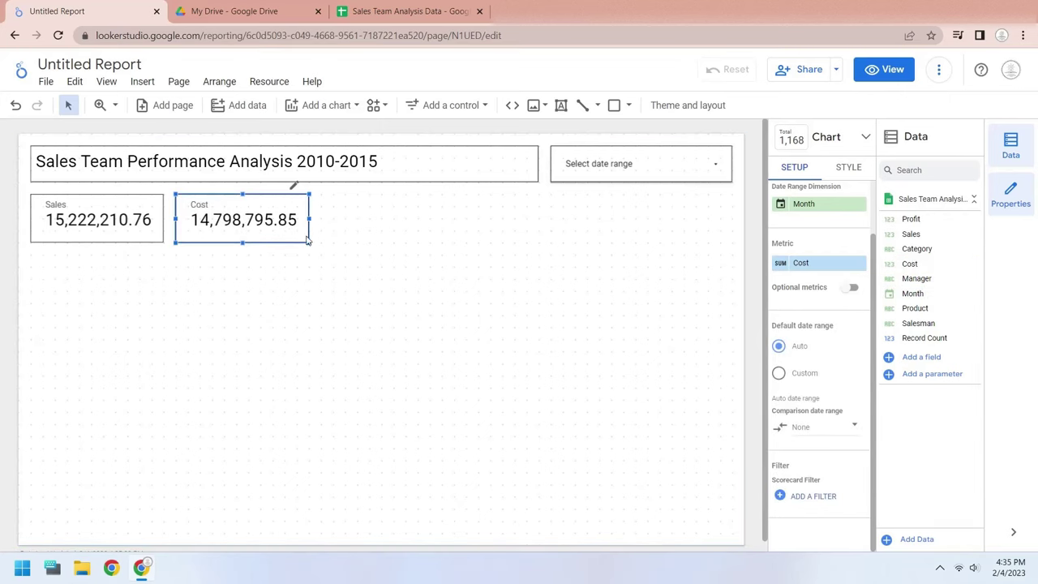
key("ctrl+c")
key("ctrl+v")
left_click_drag(297, 215, 436, 240)
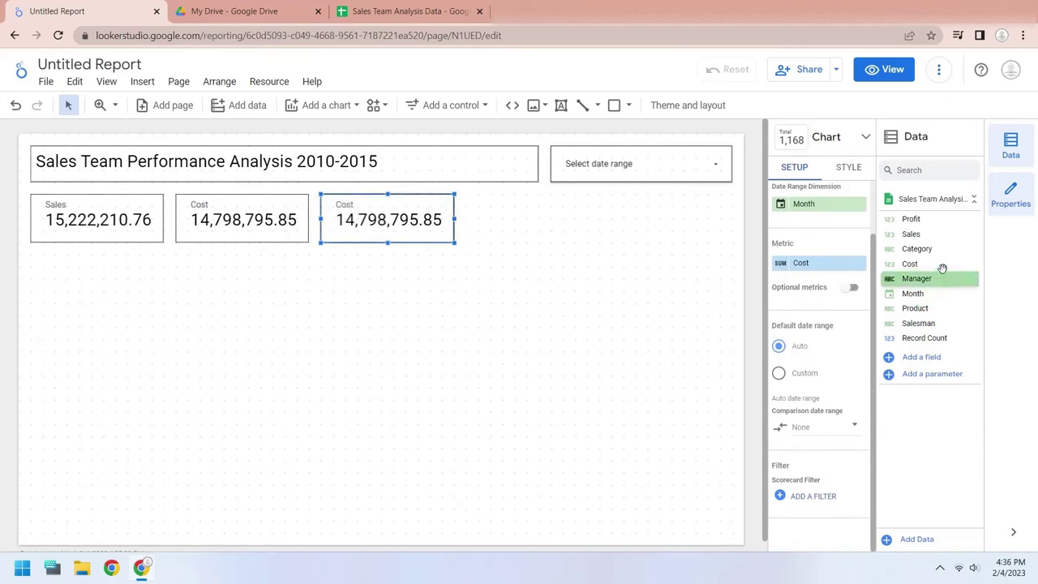
left_click_drag(925, 219, 822, 268)
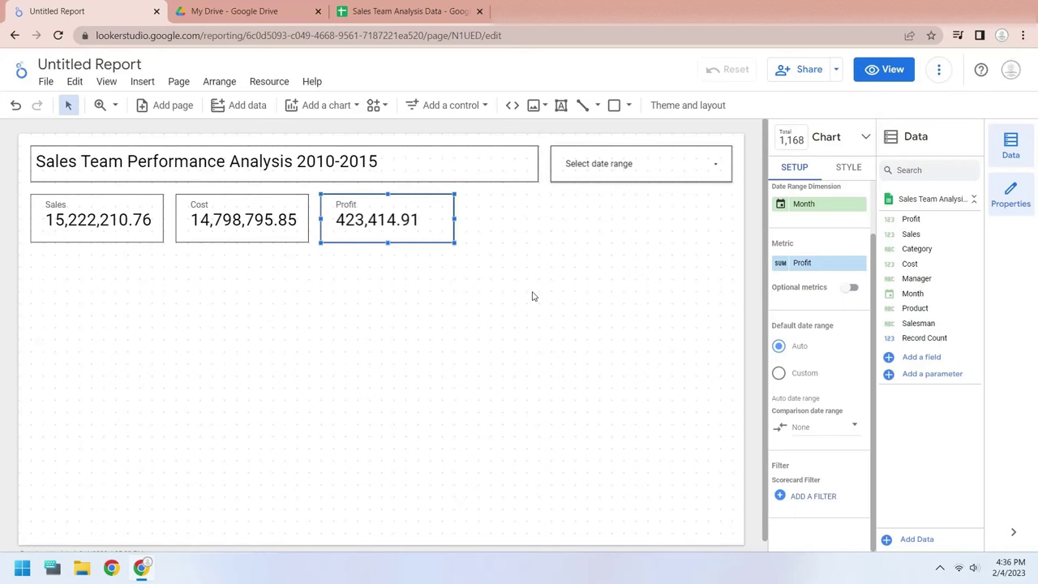
left_click(487, 300)
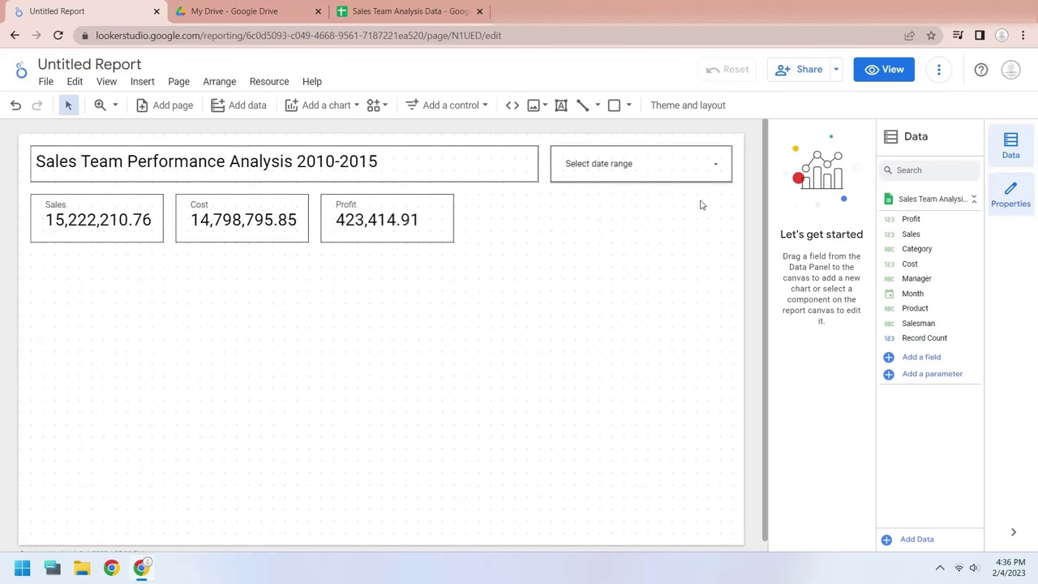
Step: Insert a combo chart below the scorecards and stretch it across all three
left_click(155, 81)
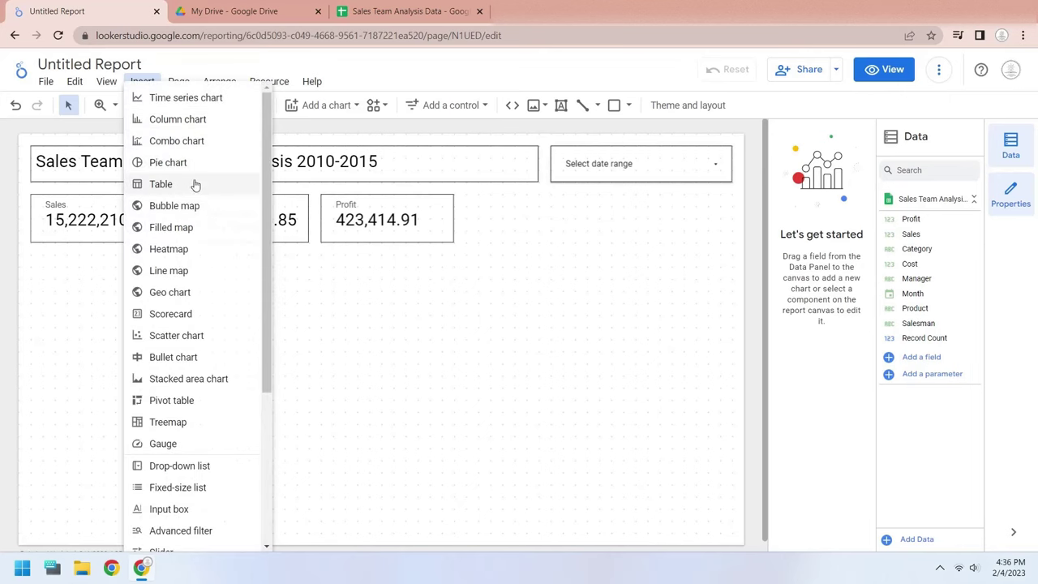
left_click(188, 141)
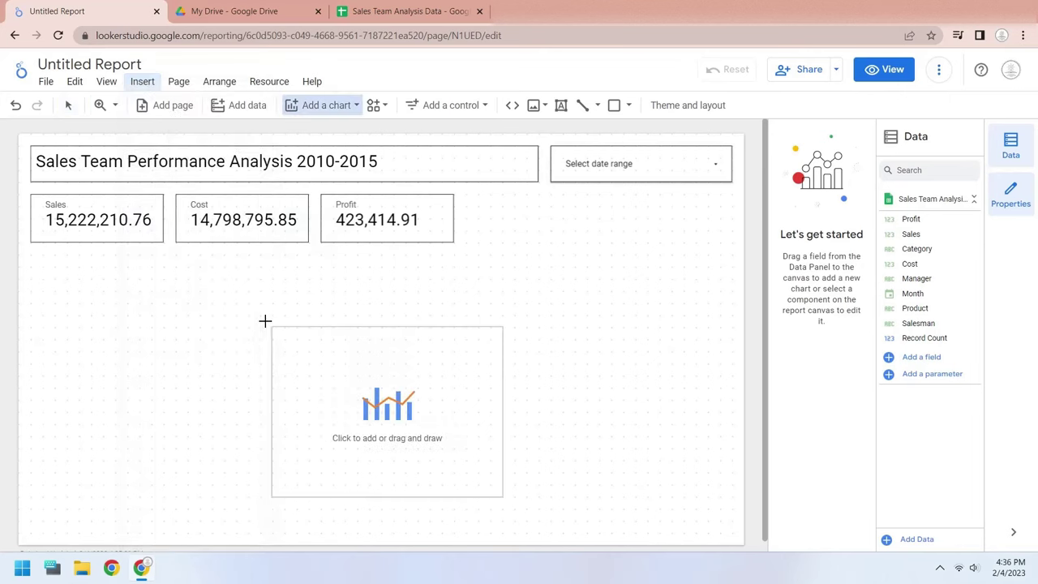
left_click(30, 254)
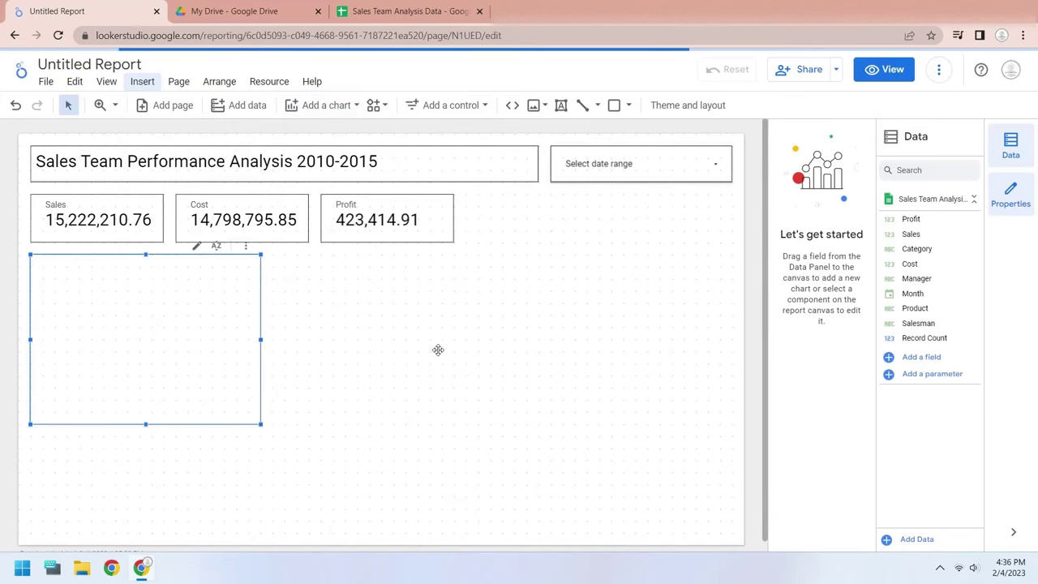
left_click_drag(259, 413, 454, 365)
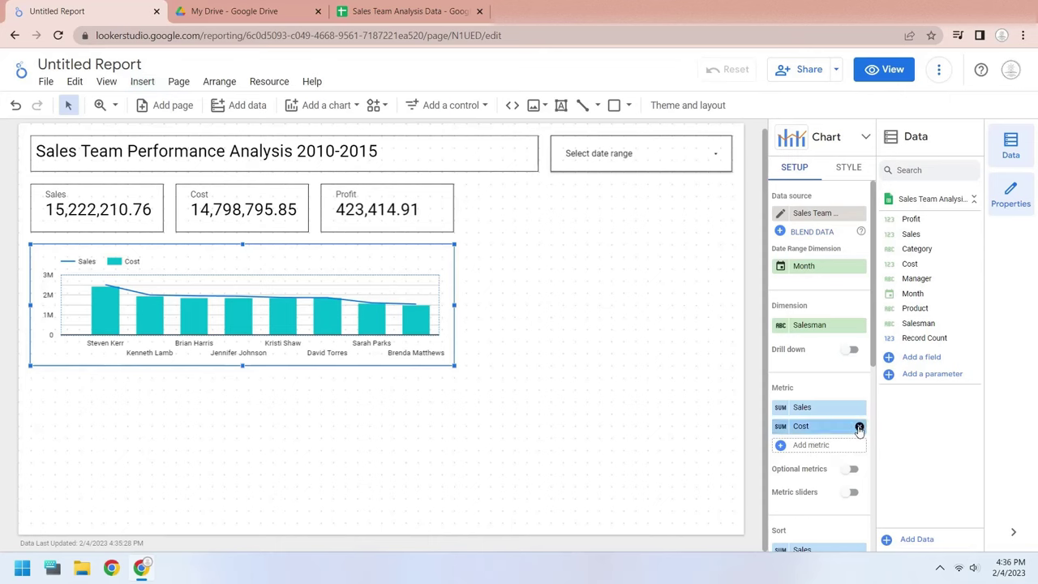
Step: Replace the chart's Cost metric with Profit, then review the series styling
mouse_move(859, 428)
left_mouse_down()
mouse_move(848, 431)
mouse_move(858, 428)
left_mouse_up()
left_click(853, 428)
left_click(798, 446)
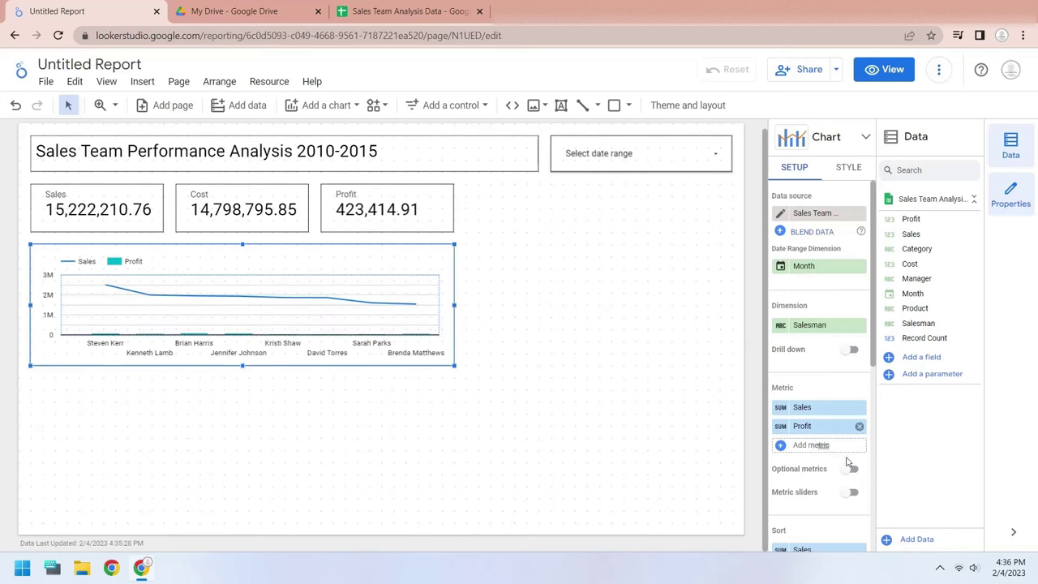
scroll(855, 390, "down", 2)
scroll(856, 390, "up", 2)
left_click(849, 169)
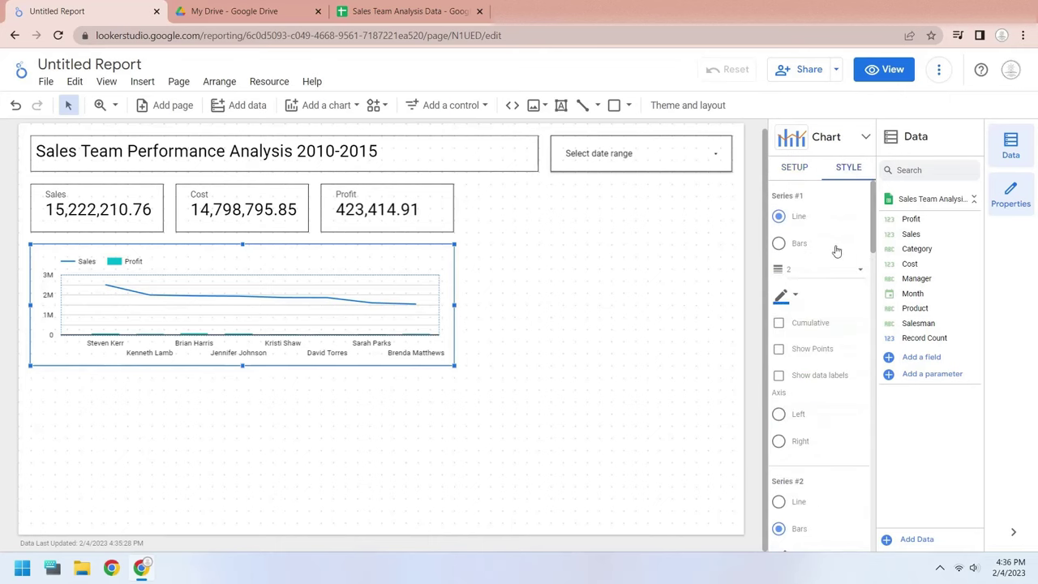
Step: Plot the chart by Month and move Series #1 onto the right-hand axis
left_click(797, 169)
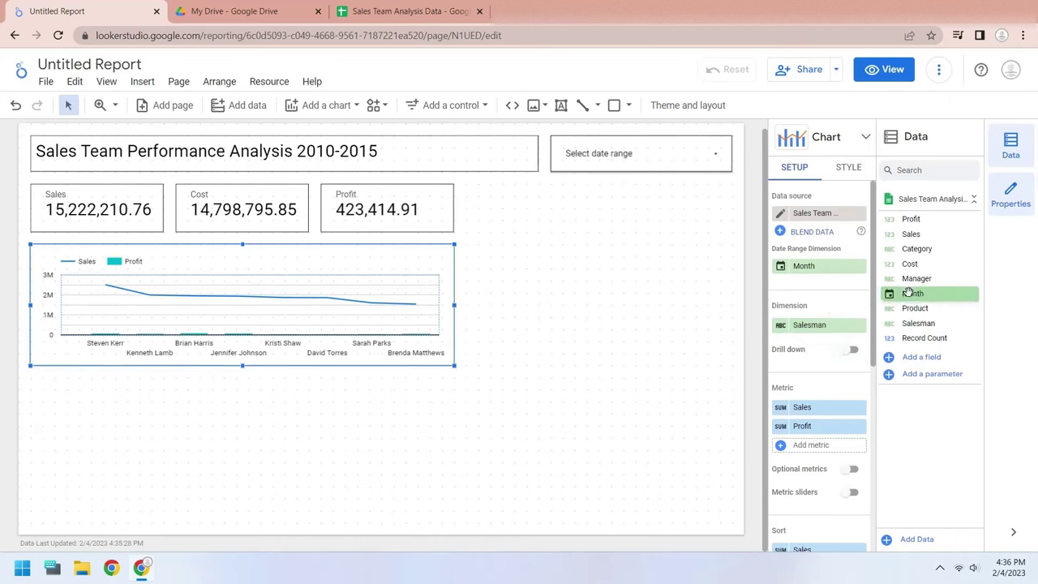
left_click_drag(912, 293, 819, 325)
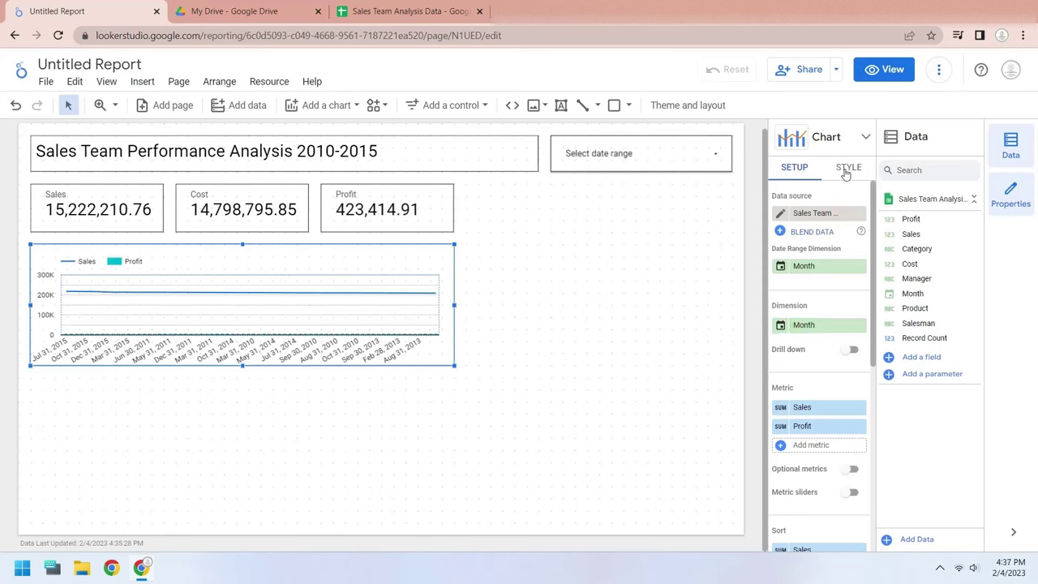
left_click(847, 171)
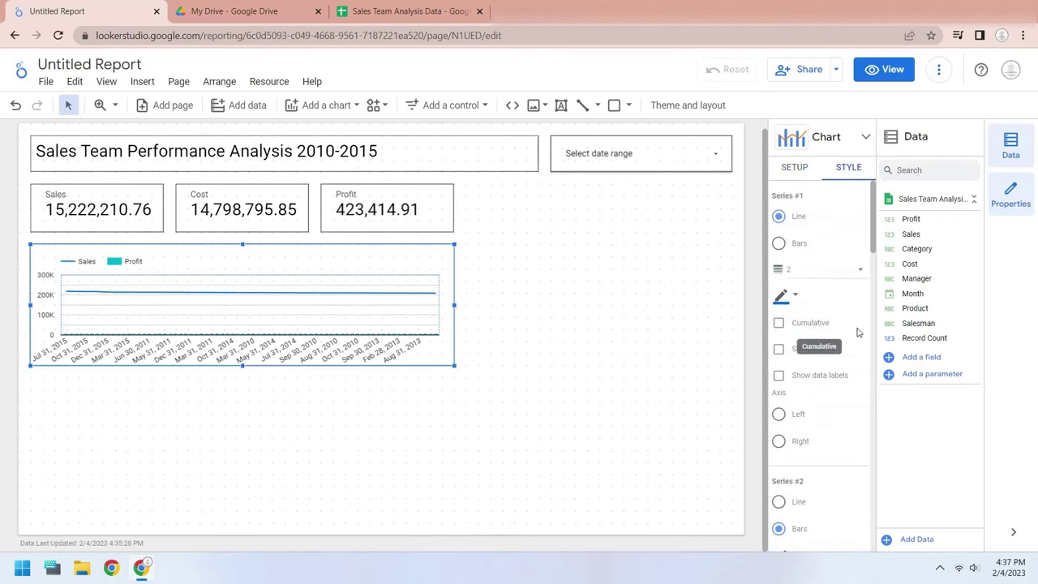
scroll(858, 333, "down", 1)
scroll(858, 333, "down", 2)
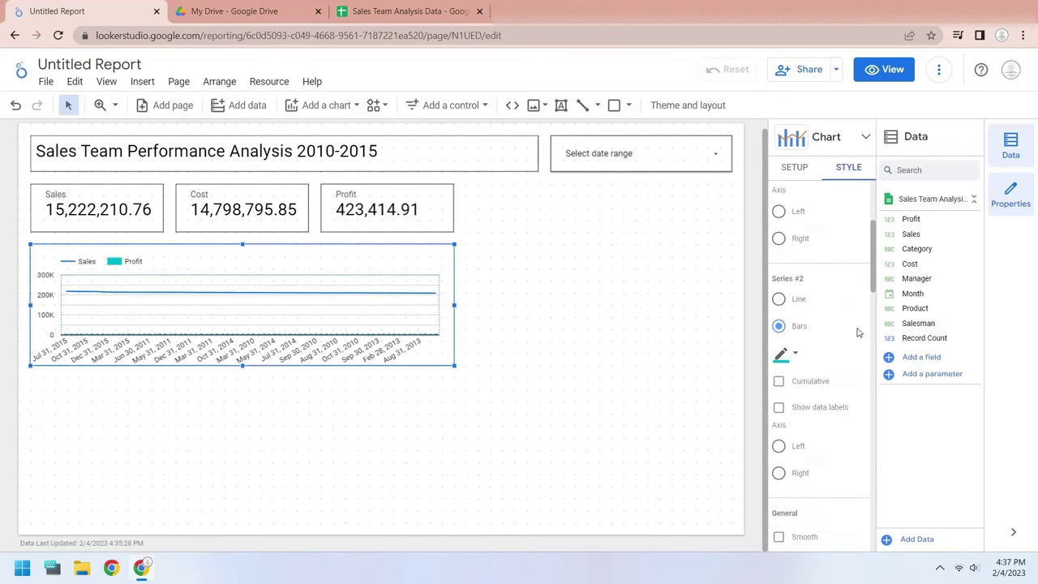
scroll(858, 332, "up", 3)
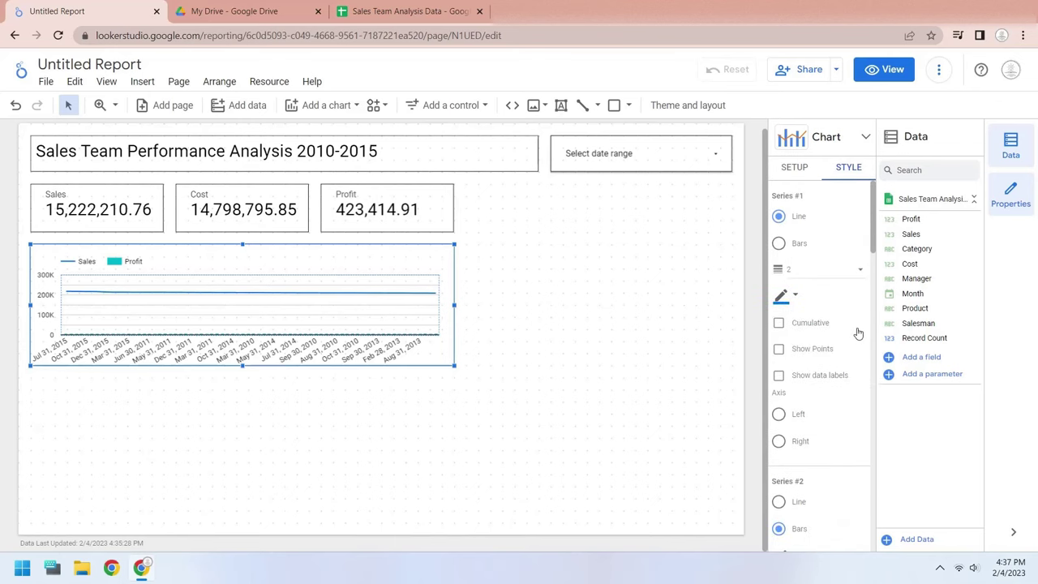
left_click(779, 415)
left_click(779, 442)
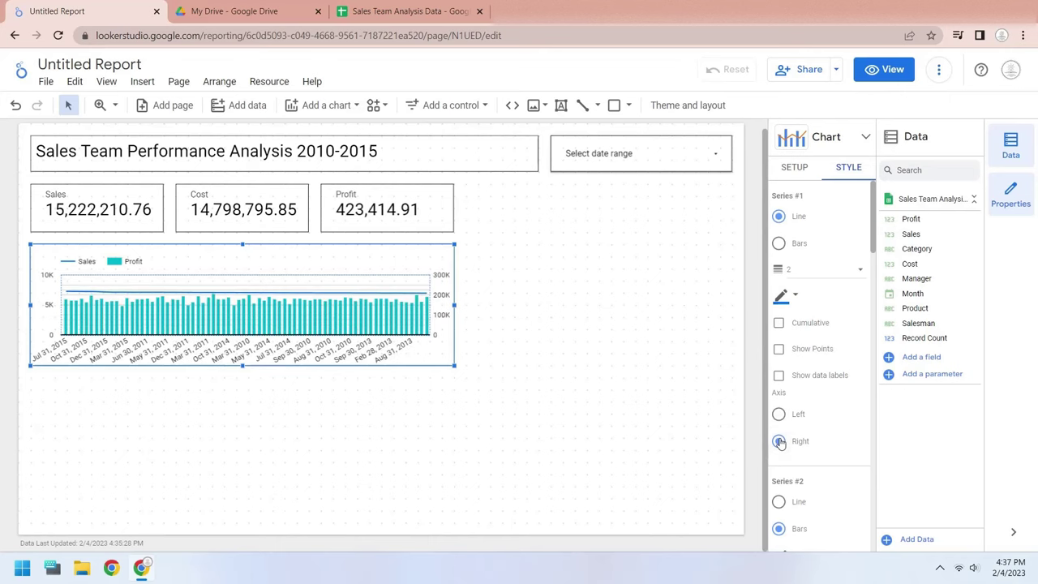
Step: Reorder the metrics so Profit comes before Sales
left_click(812, 168)
left_click_drag(808, 425, 809, 408)
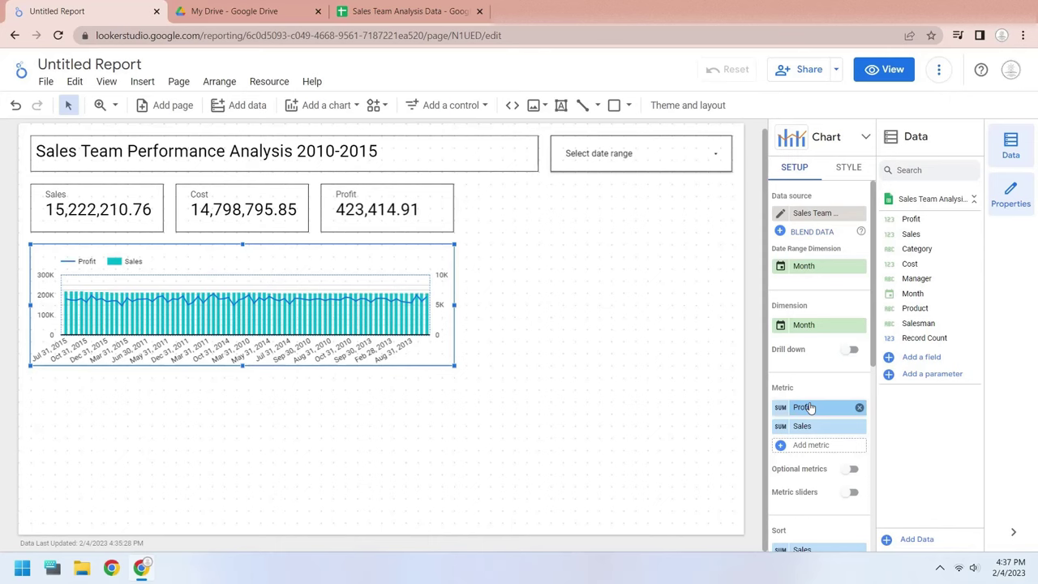
left_click(837, 166)
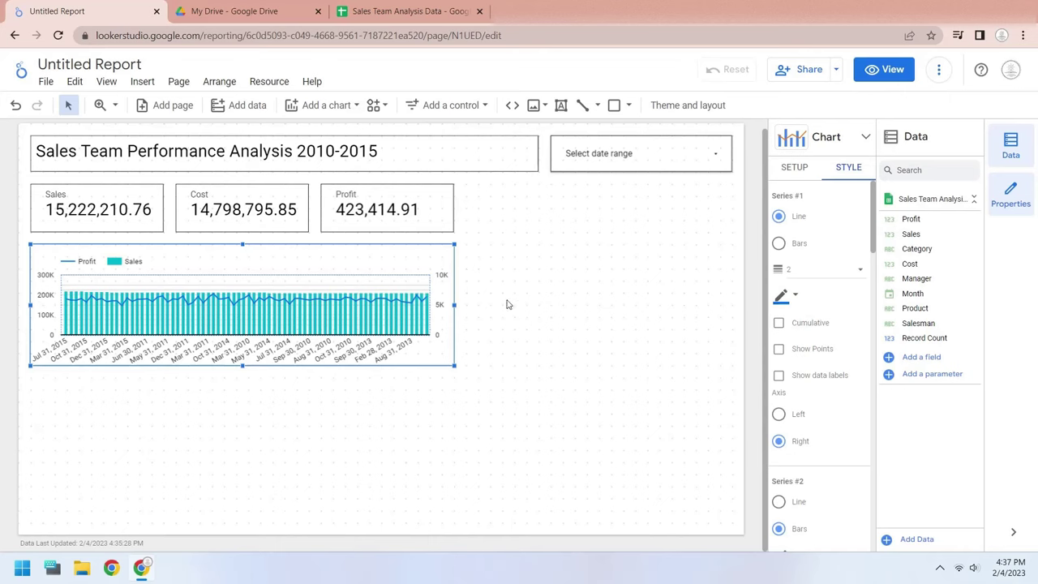
Step: Set the combo chart's Background and Border colour to black, then deselect it
scroll(835, 461, "down", 10)
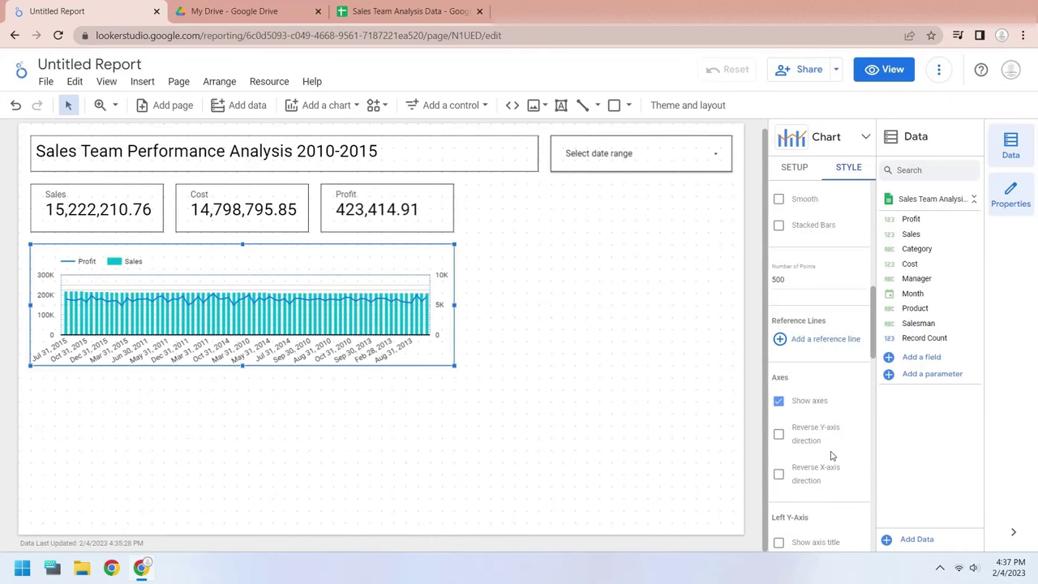
scroll(831, 456, "down", 6)
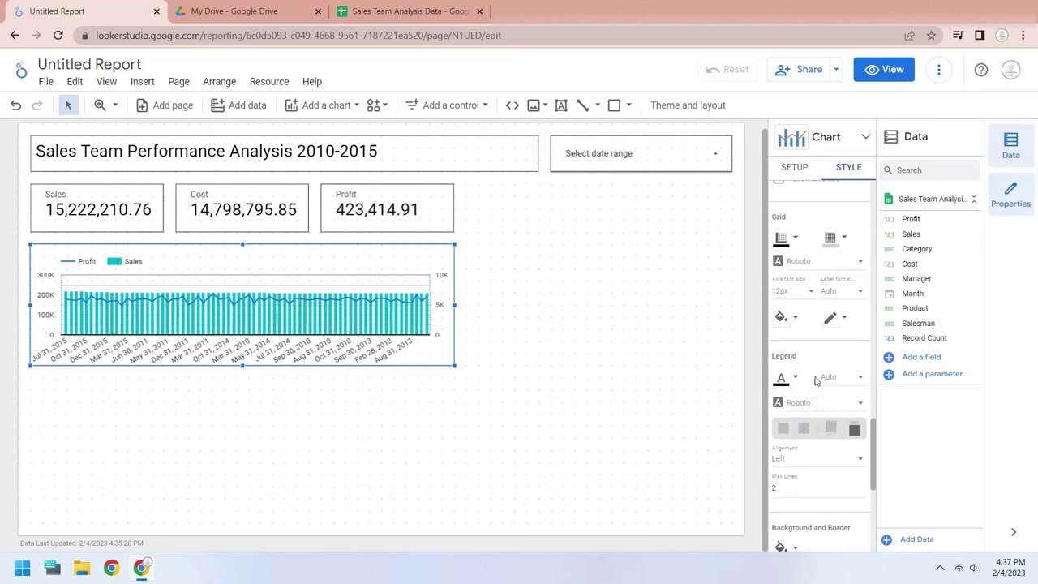
scroll(795, 373, "down", 4)
left_click(794, 349)
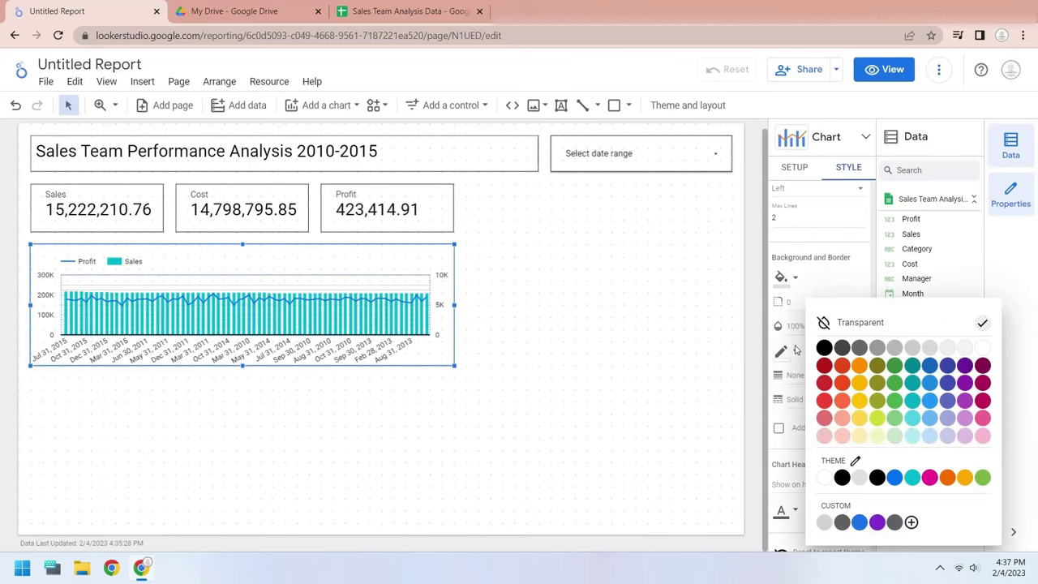
left_click(823, 347)
left_click(562, 409)
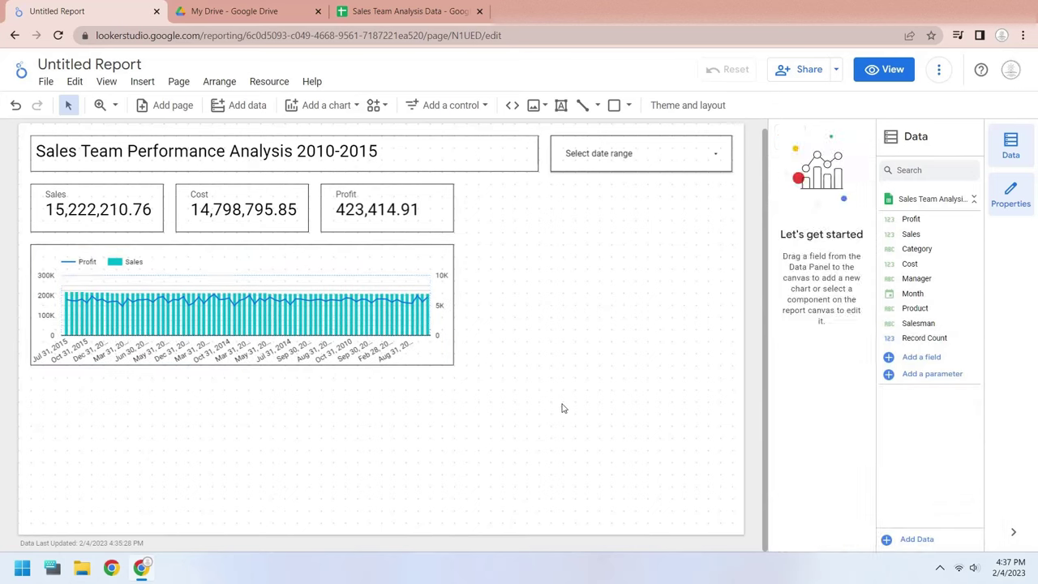
Step: Set the date range control's start date to January 1, 2015
left_click(693, 162)
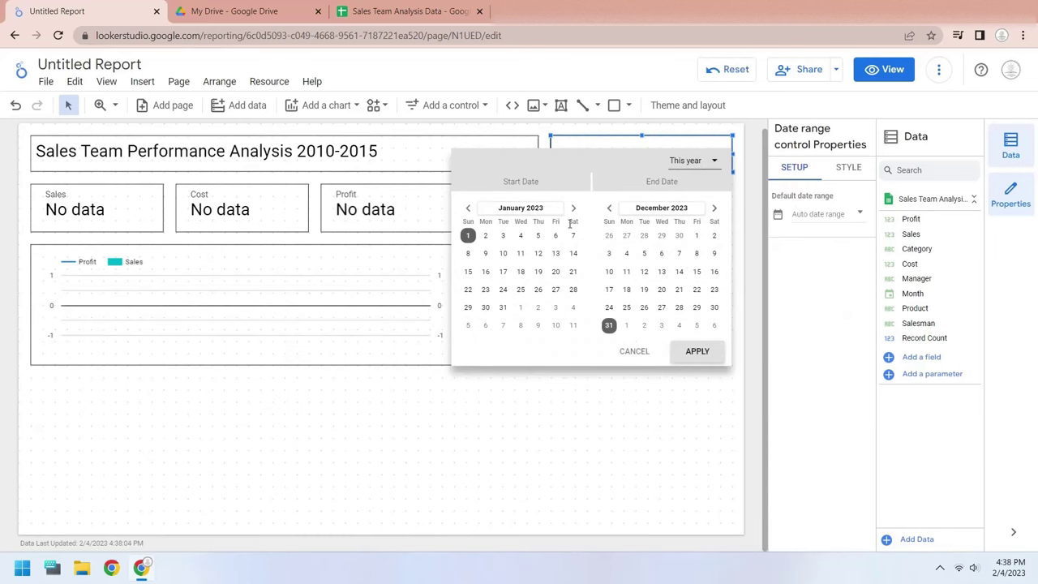
left_click(469, 208)
left_click(469, 209)
left_click(469, 208)
left_click(528, 210)
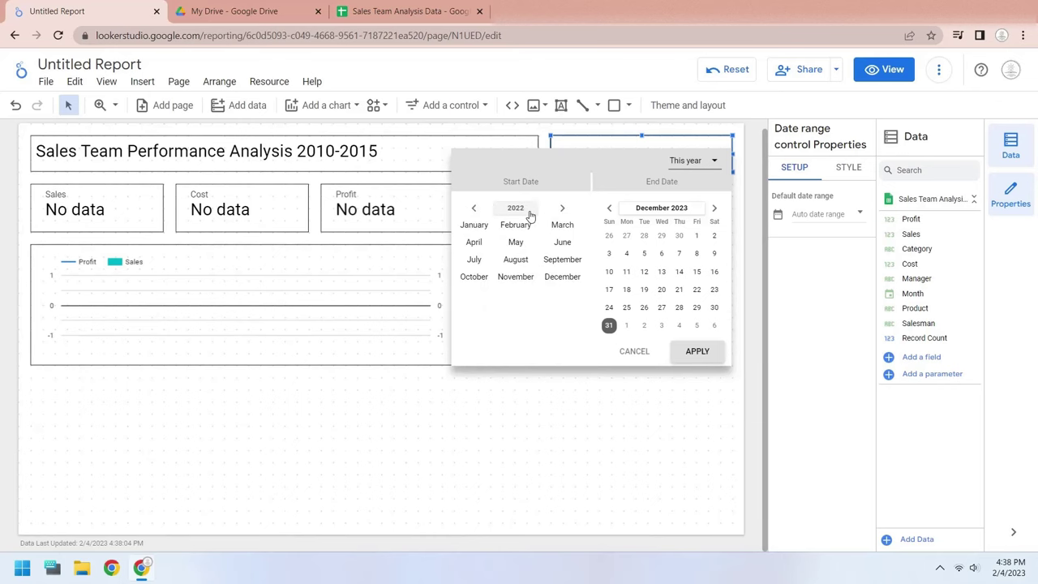
left_click(525, 210)
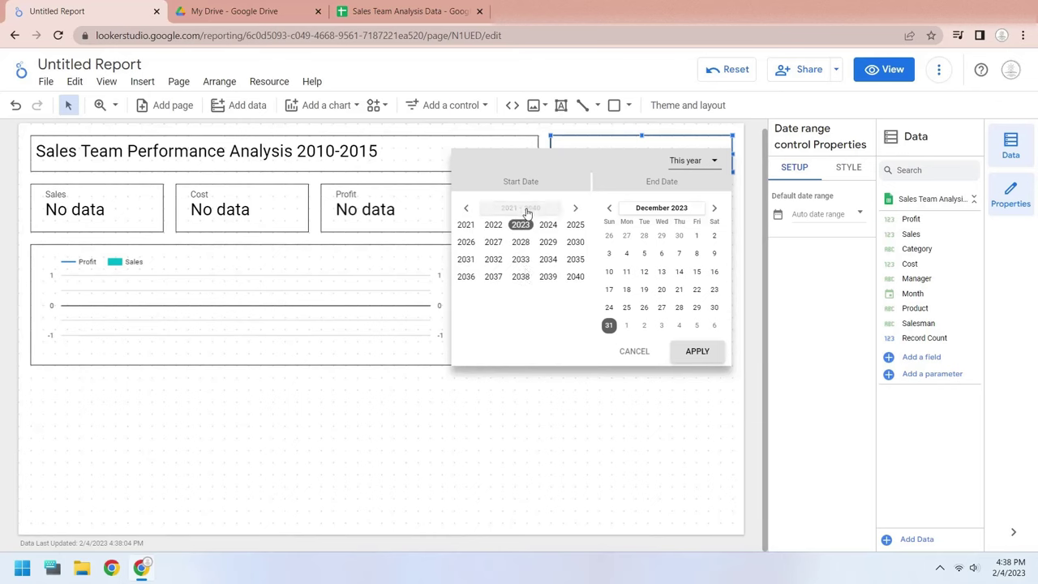
left_click(468, 210)
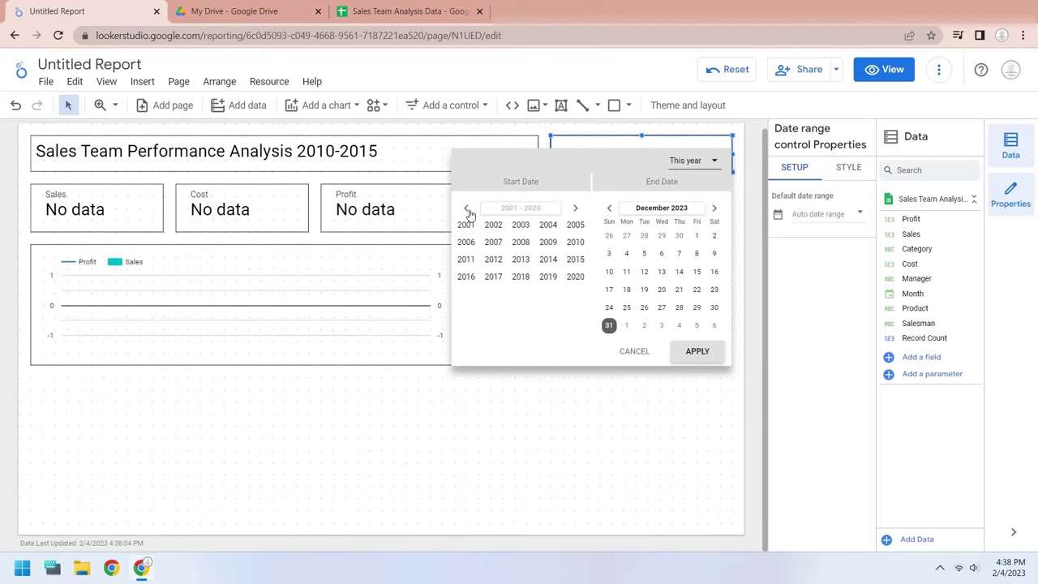
left_click(575, 259)
left_click(473, 225)
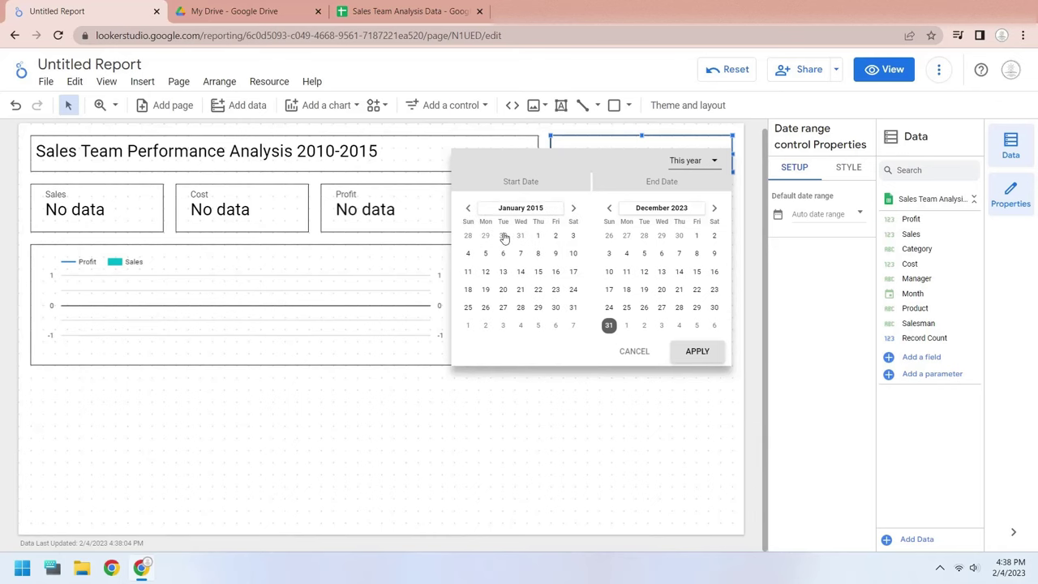
left_click(539, 236)
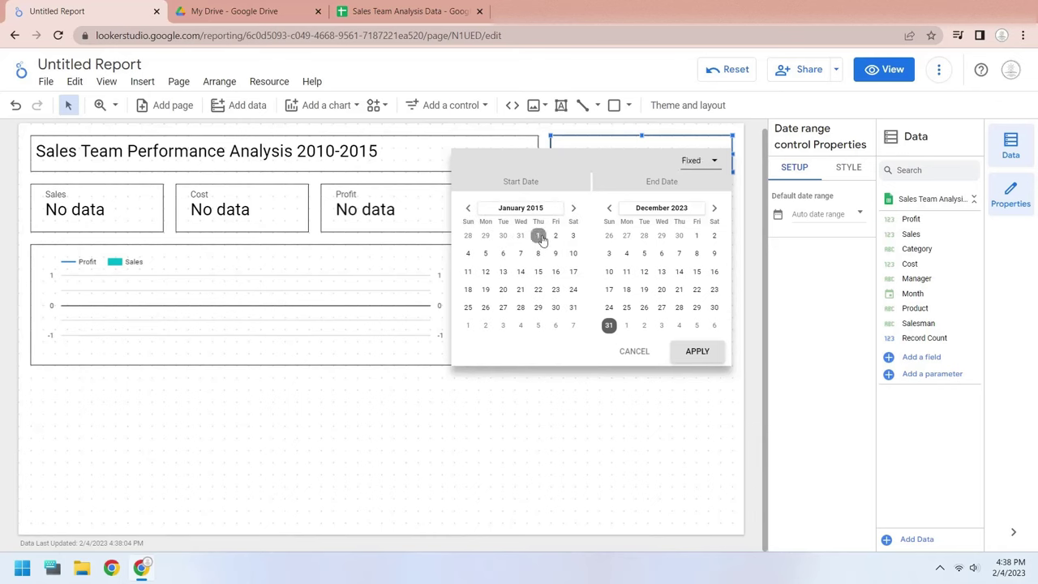
Step: Set the end date to December 31, 2015 and apply the range
left_click(681, 213)
left_click(671, 213)
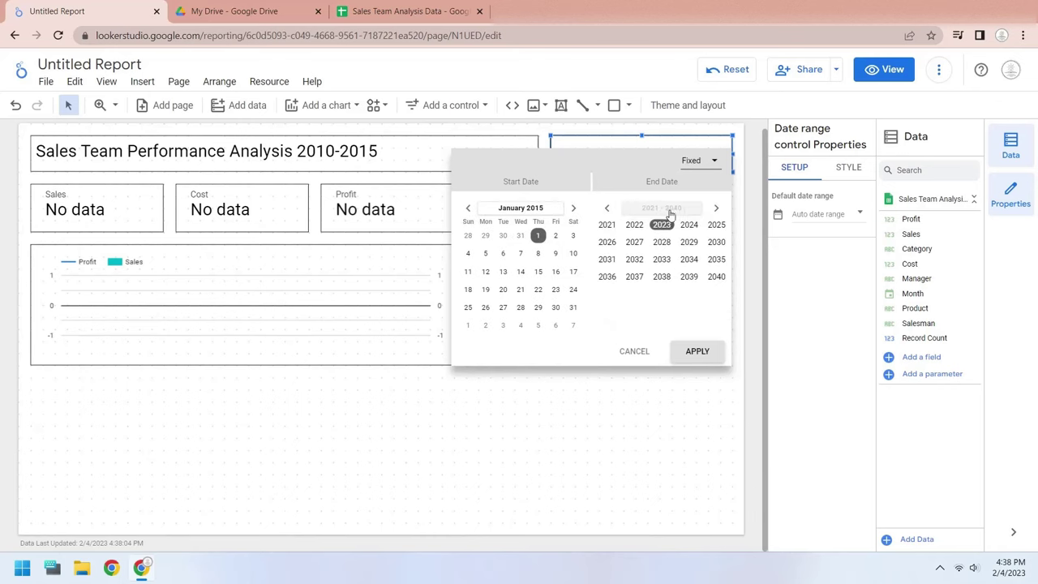
left_click(608, 209)
left_click(608, 209)
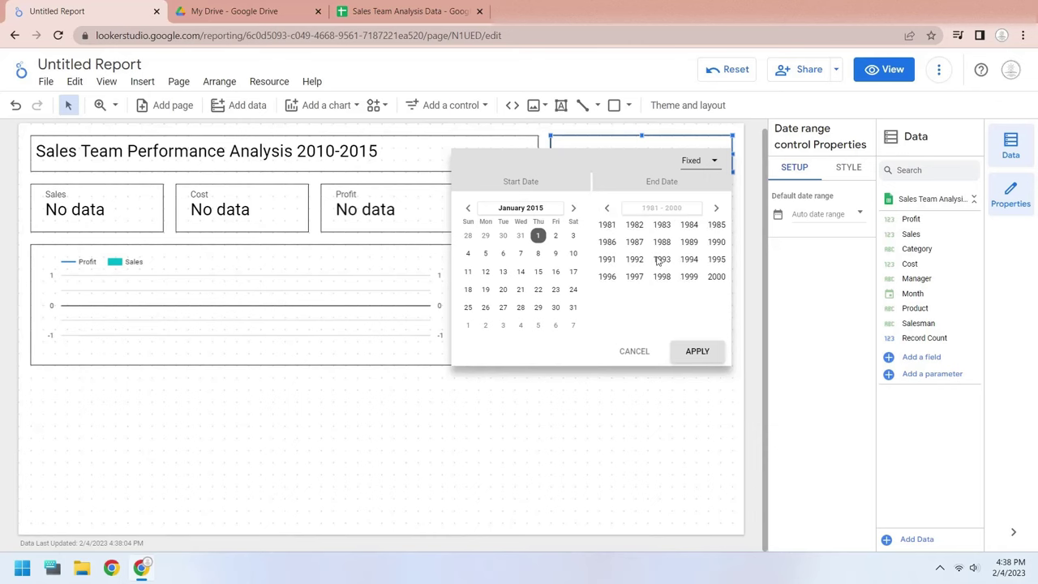
left_click(715, 212)
left_click(714, 260)
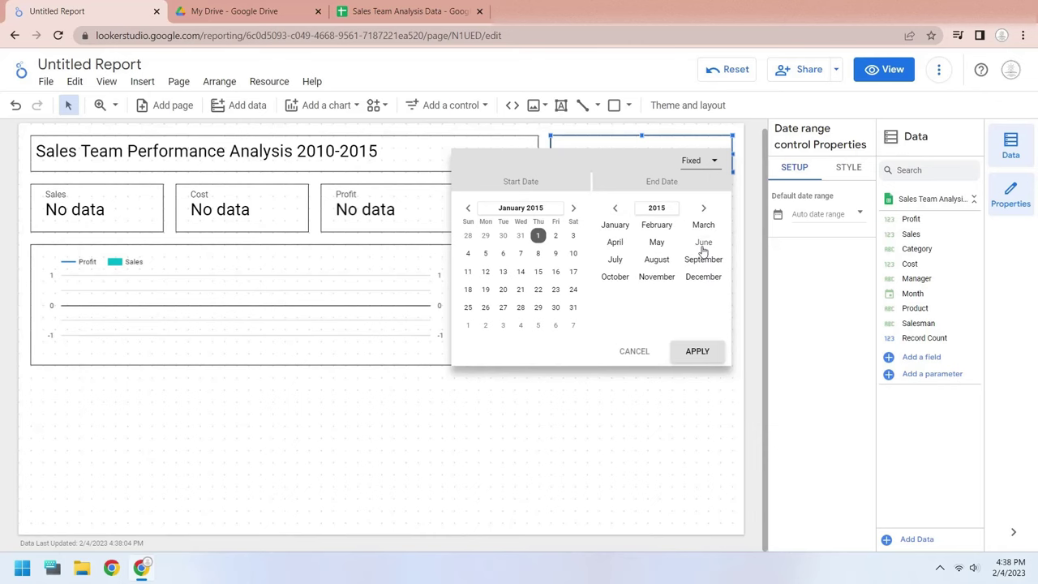
left_click(691, 277)
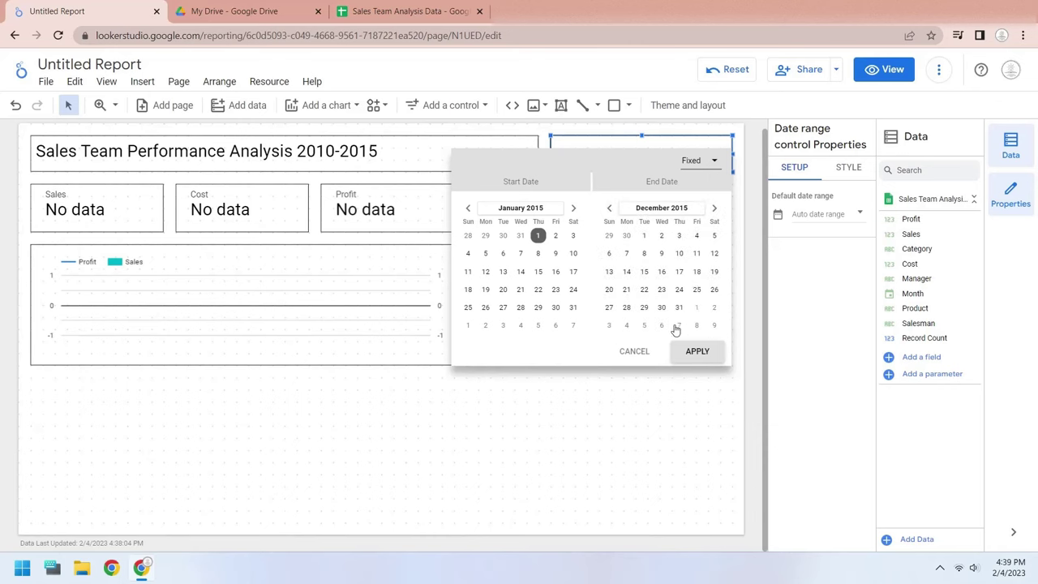
left_click(679, 307)
left_click(690, 354)
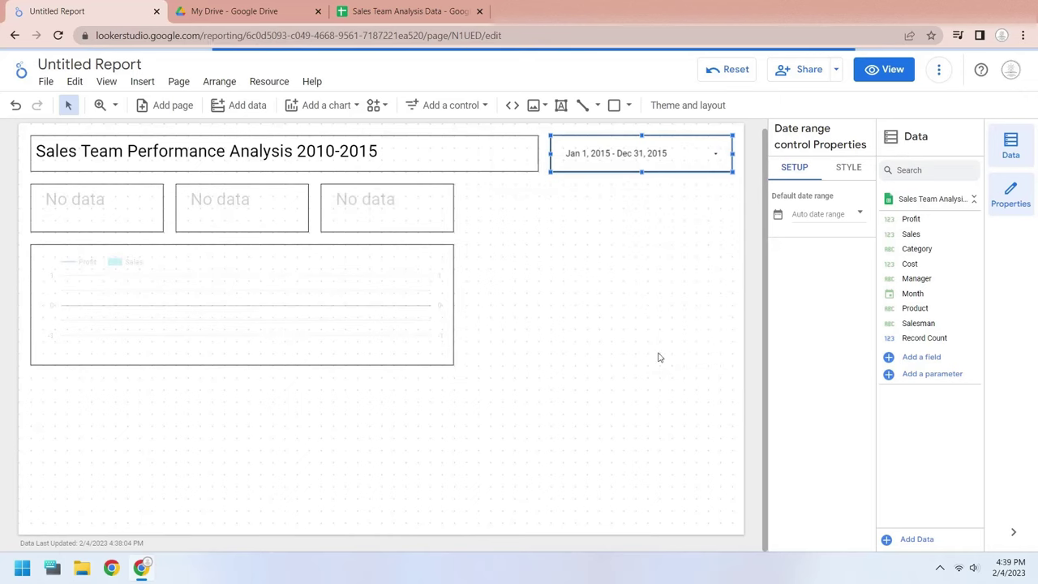
Step: Sort the combo chart by Month ascending and make it slightly taller
left_click(338, 466)
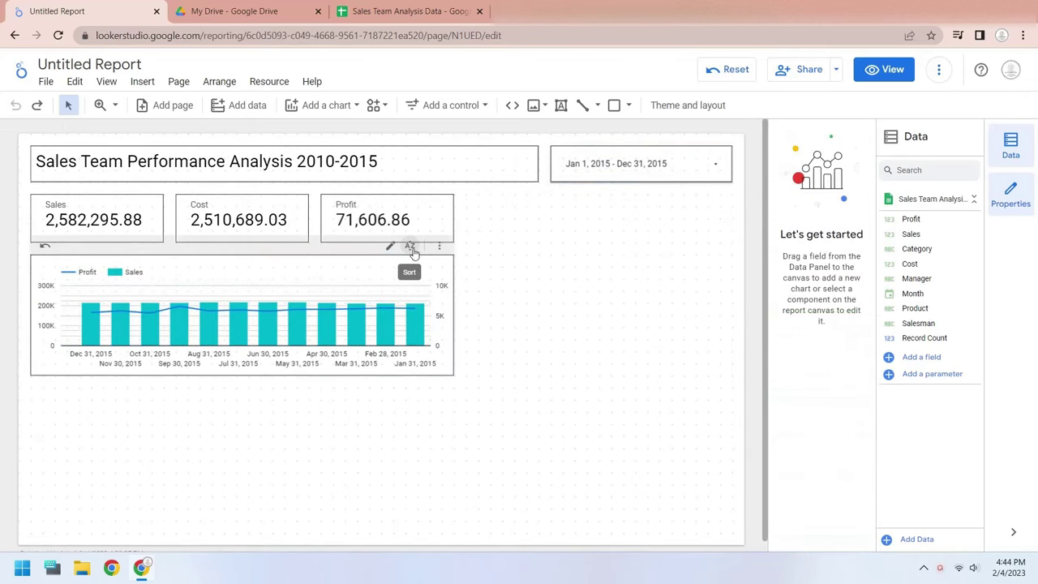
left_click(409, 245)
left_click(437, 321)
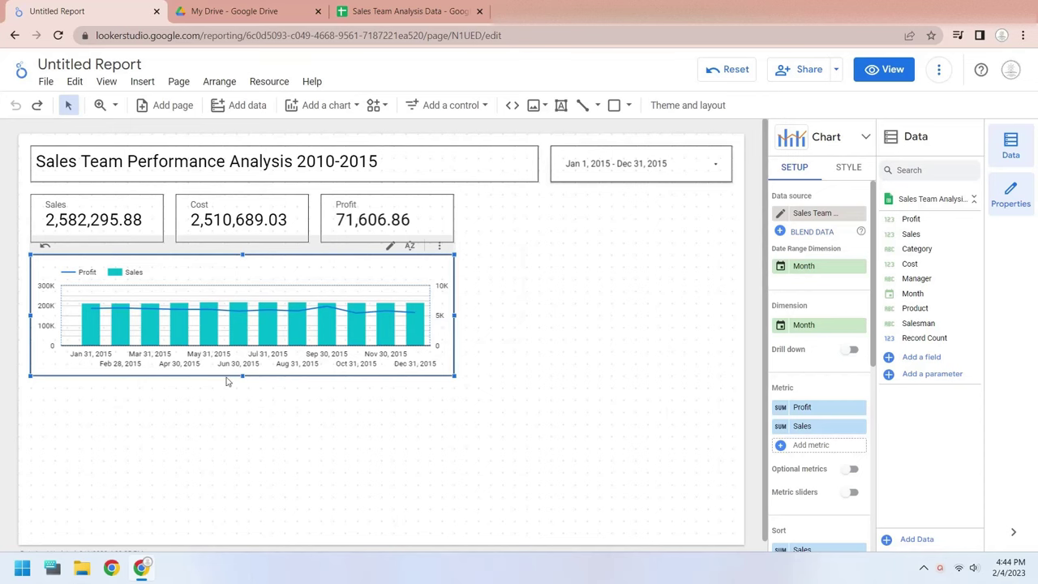
left_click_drag(242, 375, 243, 386)
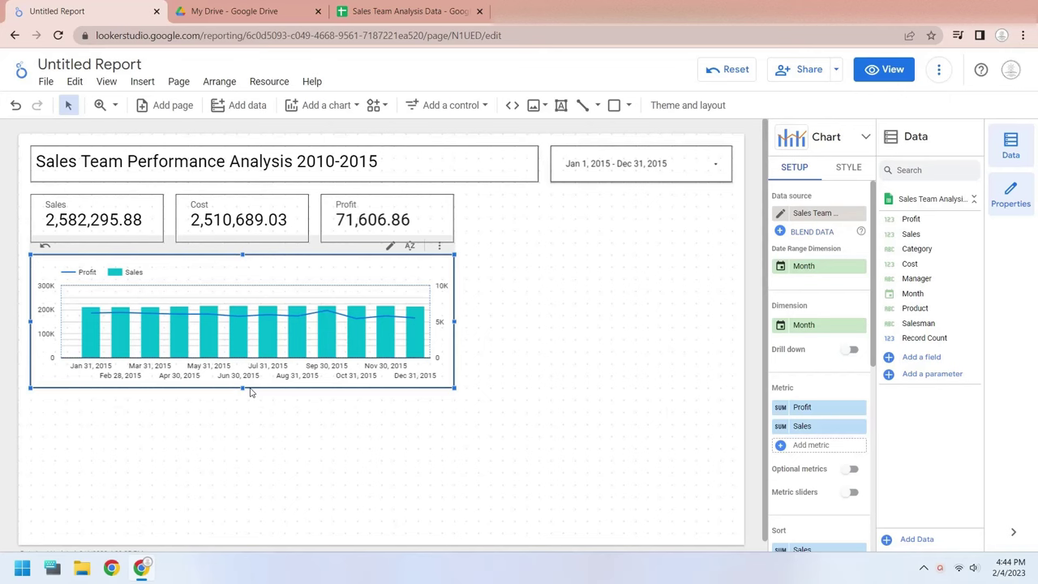
Step: Insert a column chart under the combo chart, shorten it, and widen it to match
left_click(142, 81)
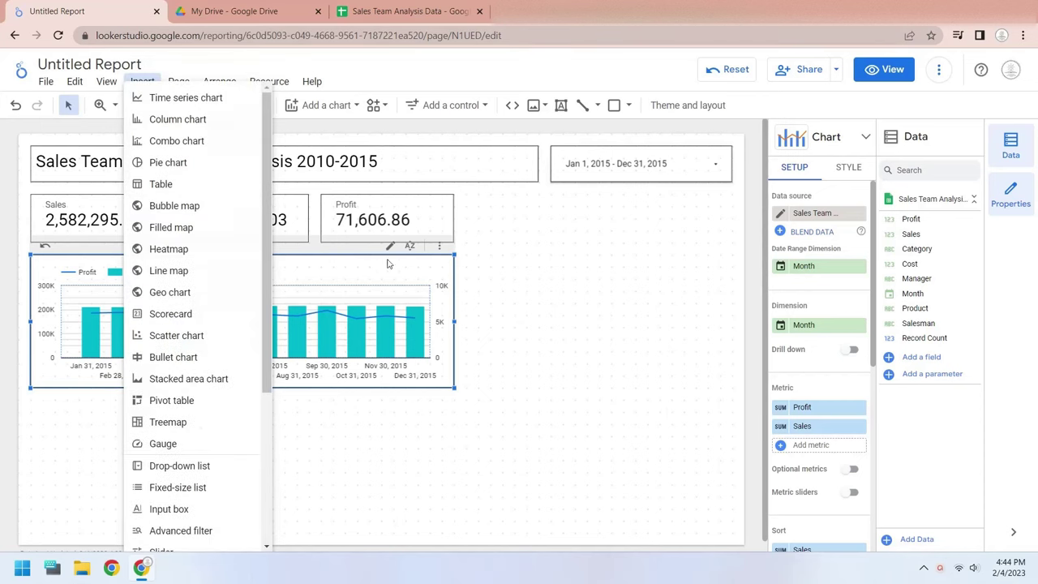
left_click(197, 122)
left_click(273, 449)
left_click_drag(228, 425, 130, 416)
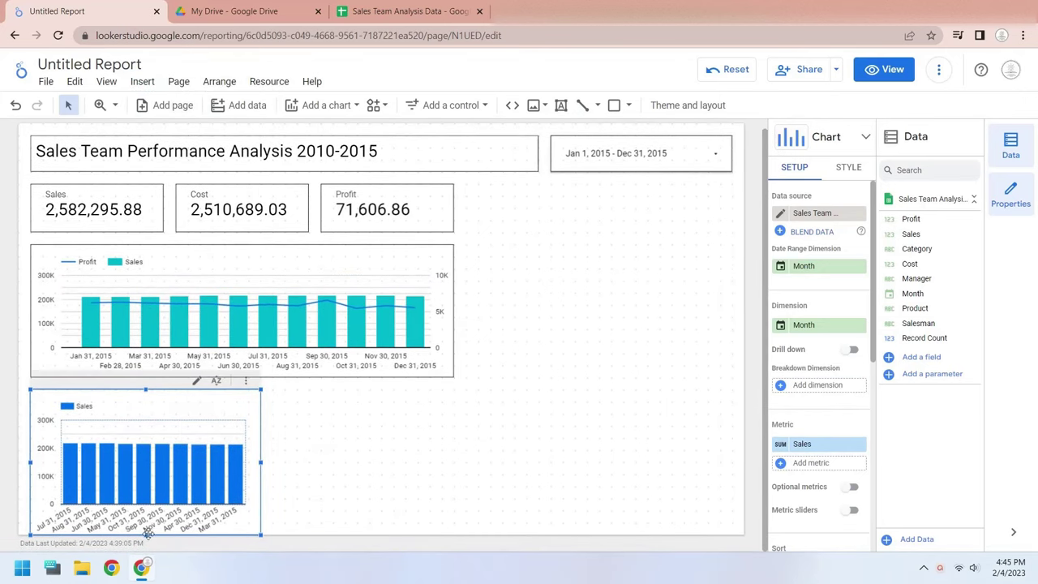
mouse_move(147, 533)
left_mouse_down()
mouse_move(141, 509)
mouse_move(144, 520)
left_mouse_up()
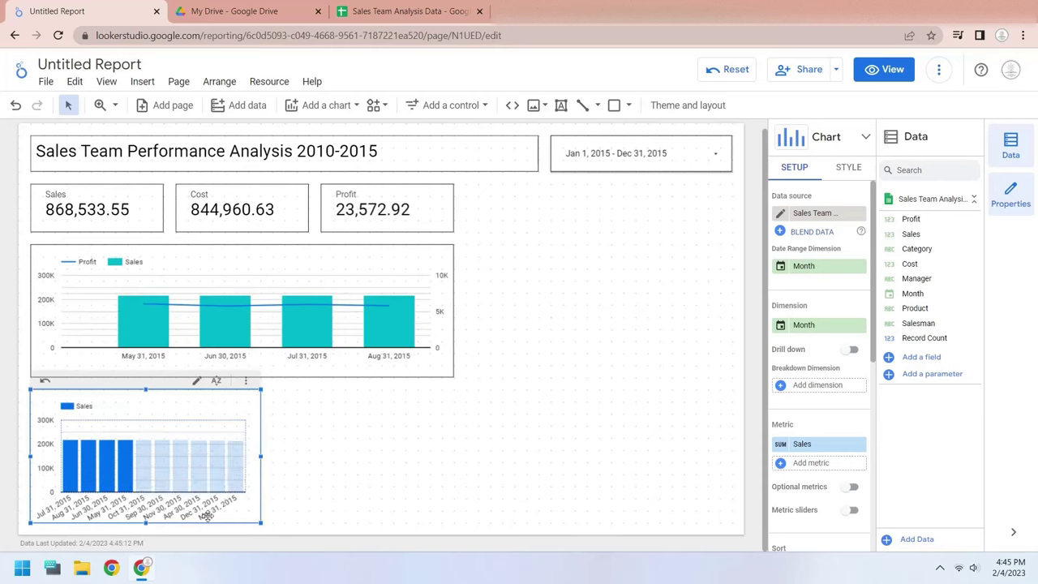
left_click_drag(261, 456, 455, 458)
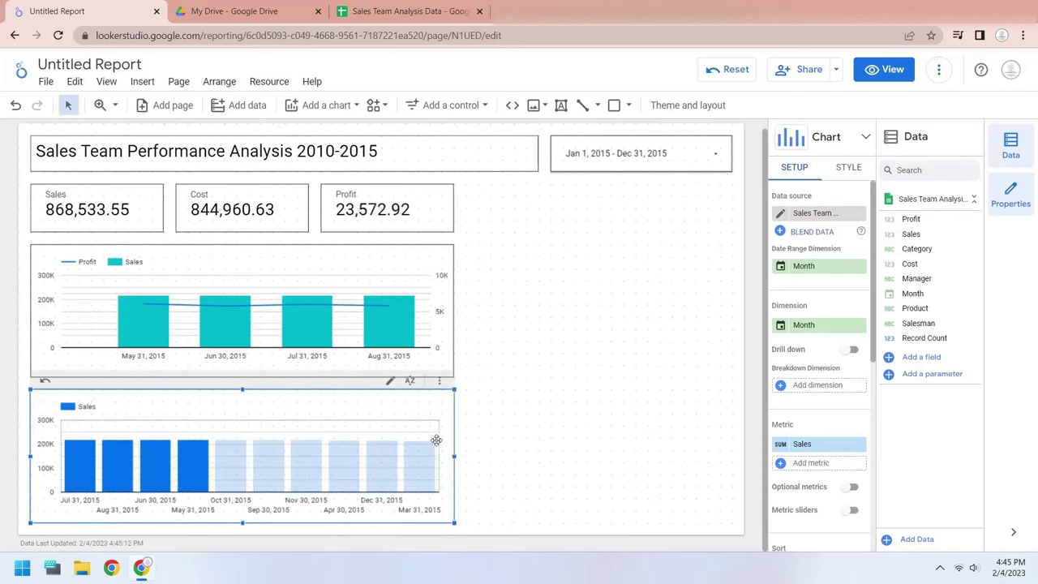
Step: Change the lower chart's type to a stacked column chart
left_click(847, 137)
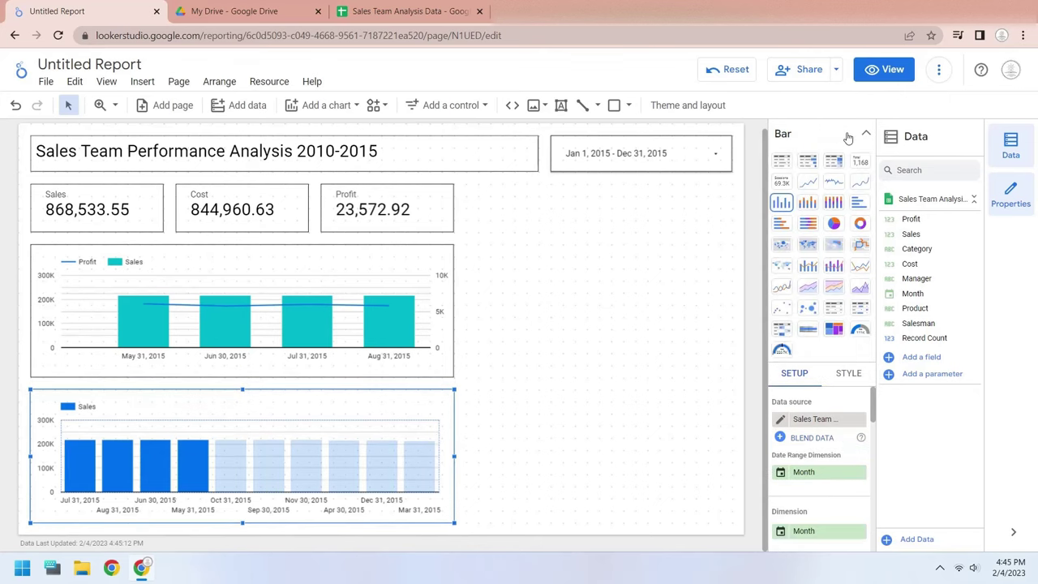
left_click(808, 202)
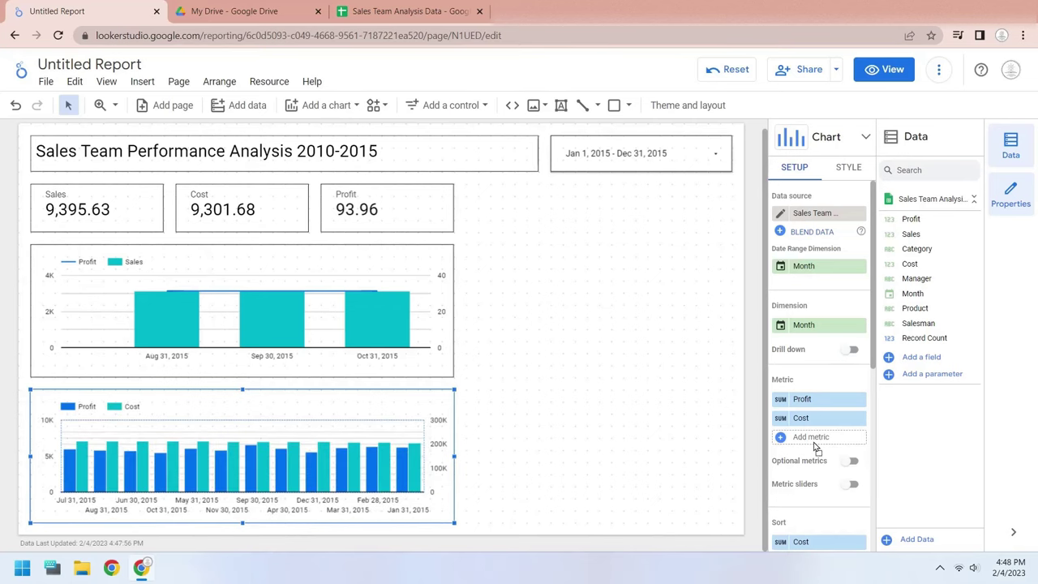
left_click(855, 142)
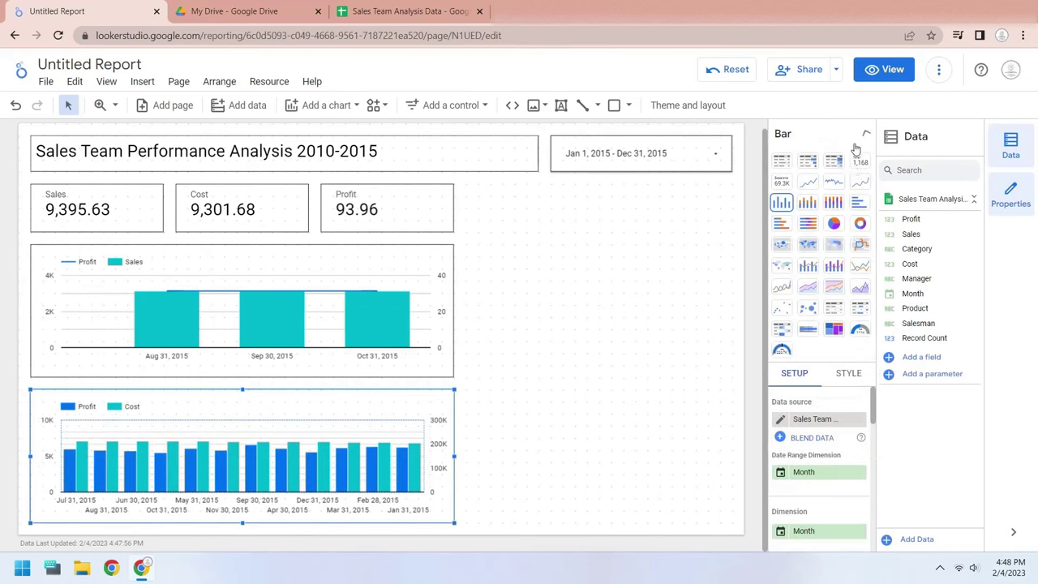
left_click(807, 205)
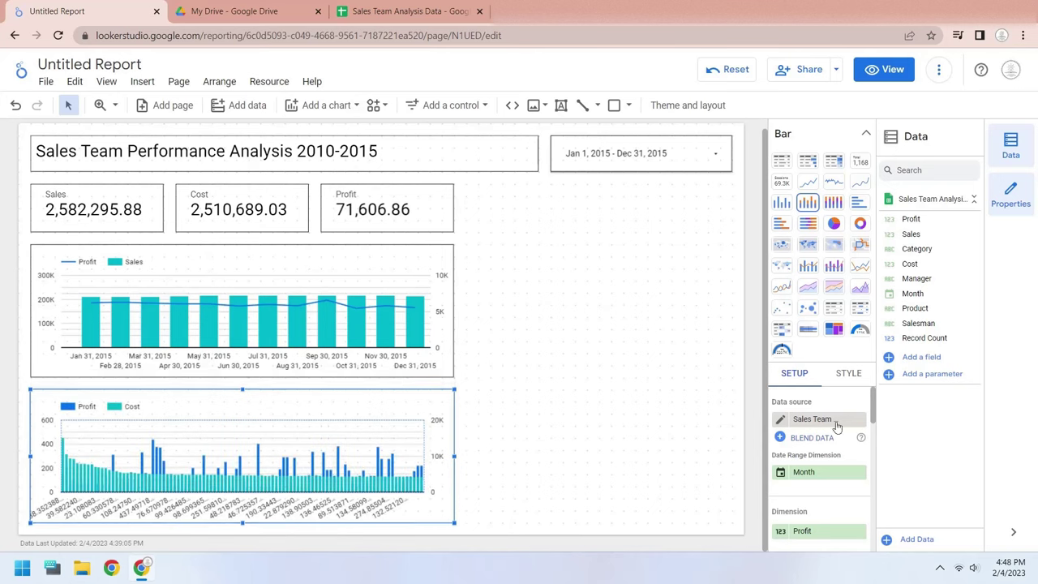
left_click(866, 136)
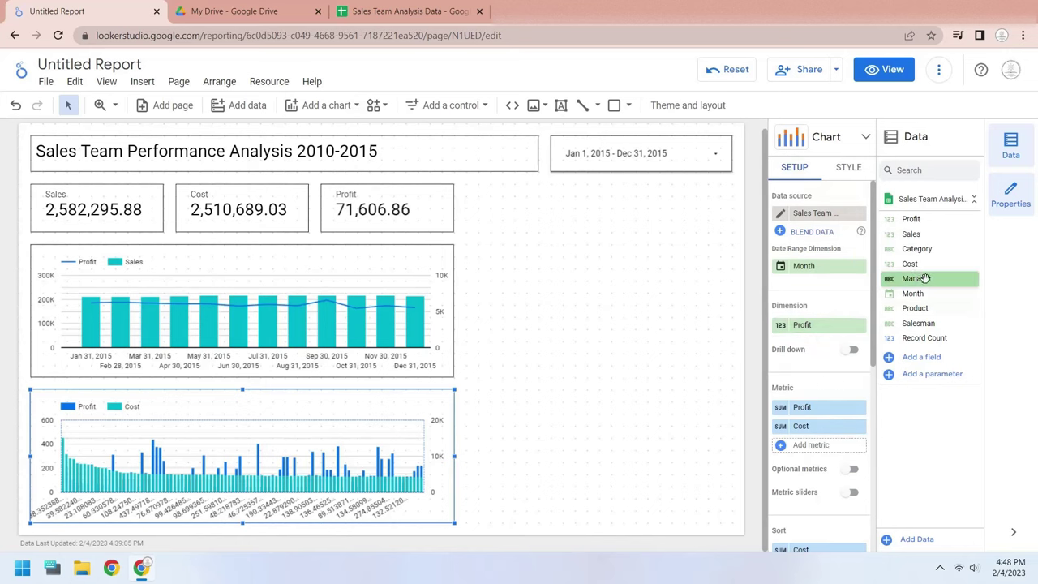
Step: Set Month as the stacked chart's dimension and adjust its position
left_click_drag(912, 293, 829, 327)
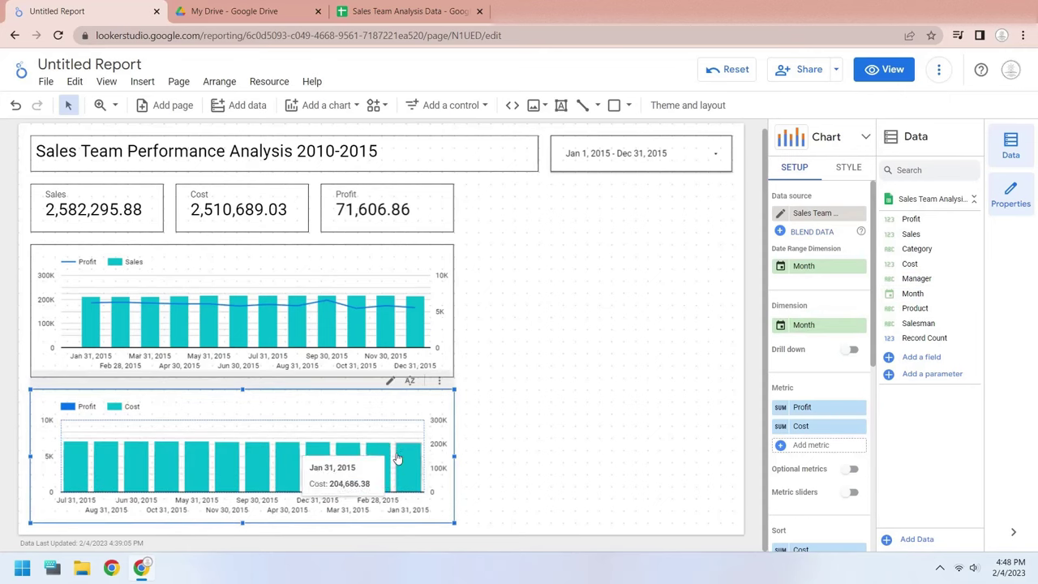
left_click_drag(240, 389, 243, 365)
left_click(243, 373)
left_click(226, 394)
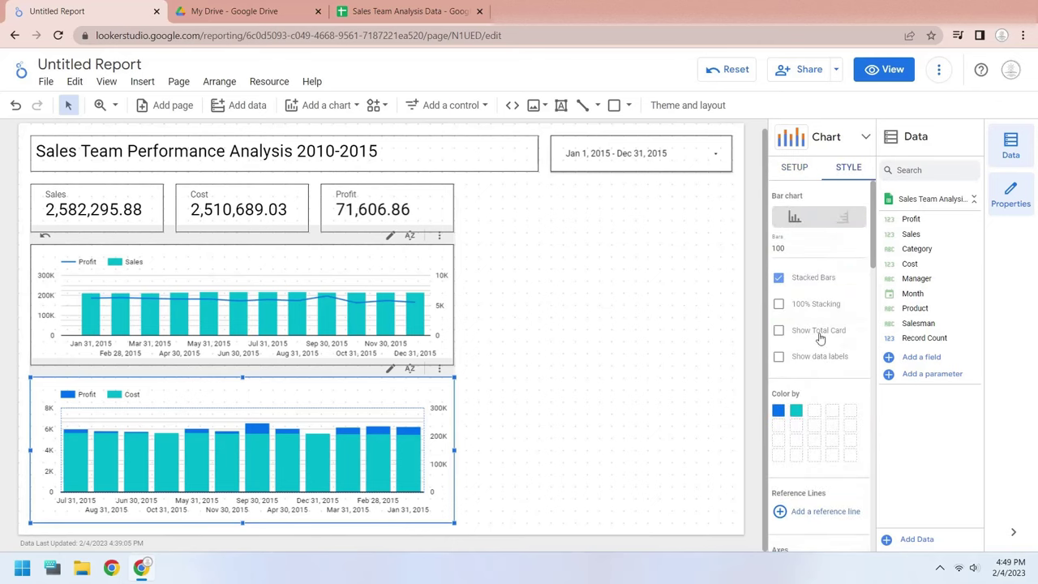
Step: Narrow both charts and the Sales, Cost and Profit scorecards to one shared right edge
scroll(811, 365, "down", 10)
left_click(479, 379)
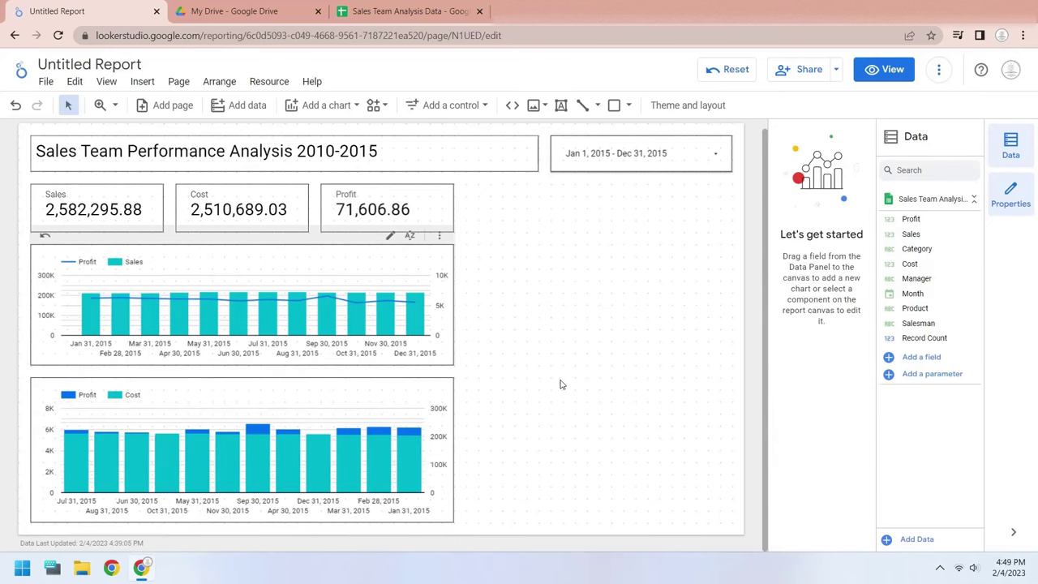
left_click_drag(454, 448, 382, 448)
left_click_drag(455, 304, 381, 304)
left_click(97, 209)
left_click_drag(163, 209, 151, 209)
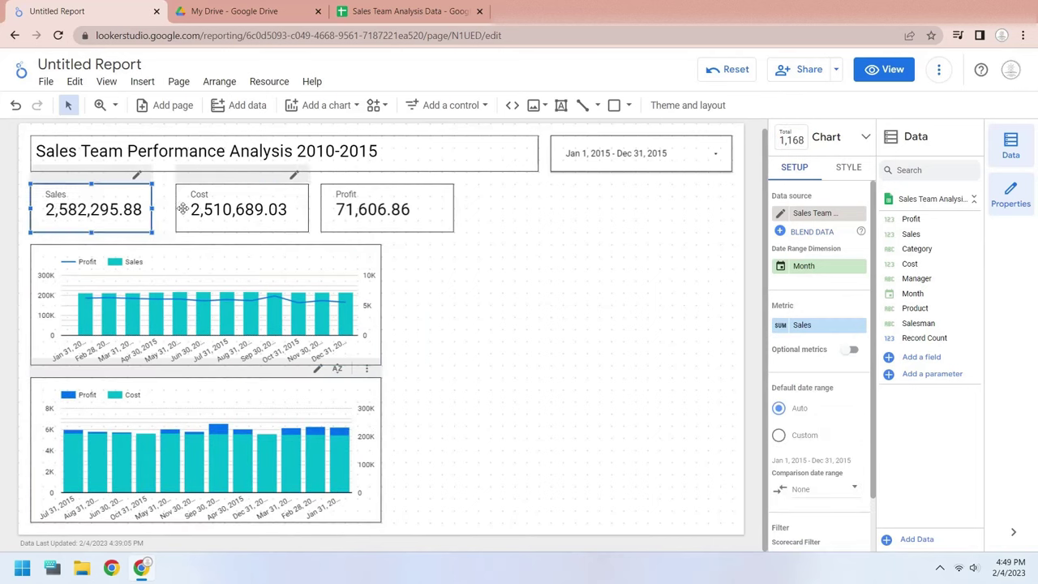
left_click_drag(243, 210, 232, 209)
left_click_drag(434, 211, 393, 211)
left_click_drag(381, 304, 394, 307)
left_click(381, 450)
left_click_drag(381, 450, 393, 461)
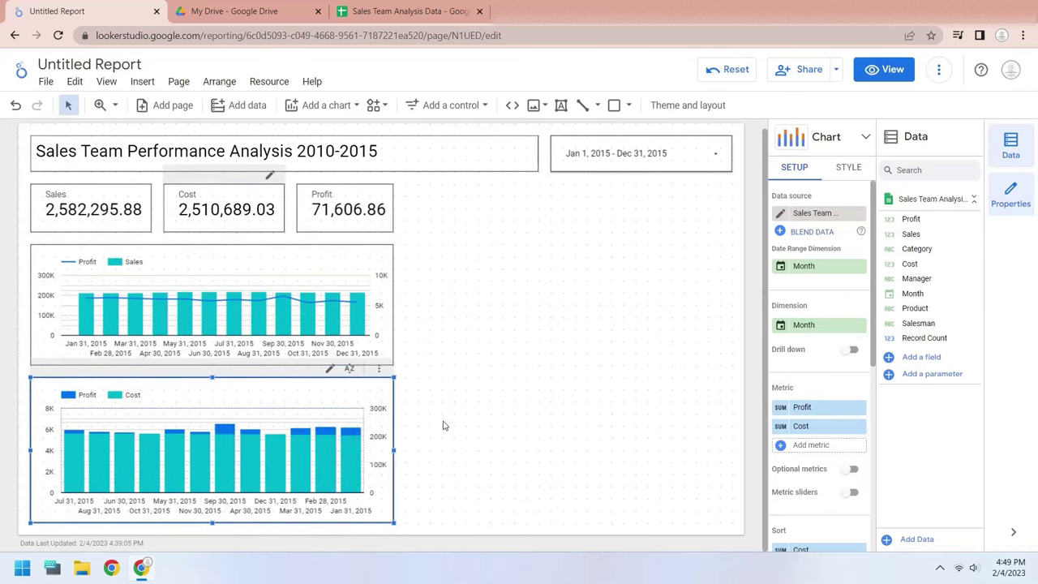
left_click(465, 322)
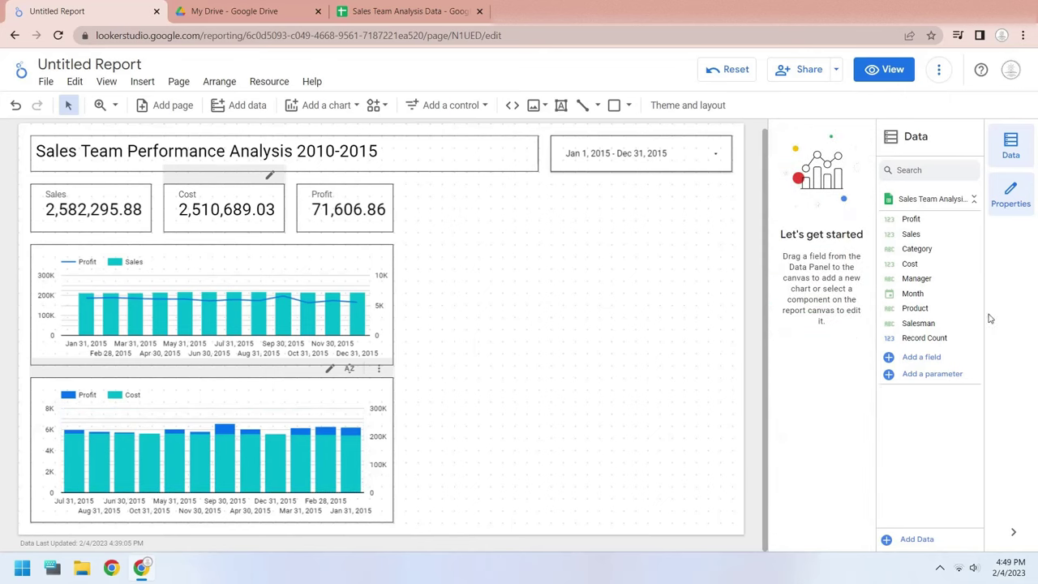
Step: Add a Manager and Salesman table beside the scorecards, narrowed and shortened to seven rows
mouse_move(917, 278)
left_mouse_down()
mouse_move(536, 227)
mouse_move(573, 243)
mouse_move(463, 236)
mouse_move(496, 235)
left_mouse_up()
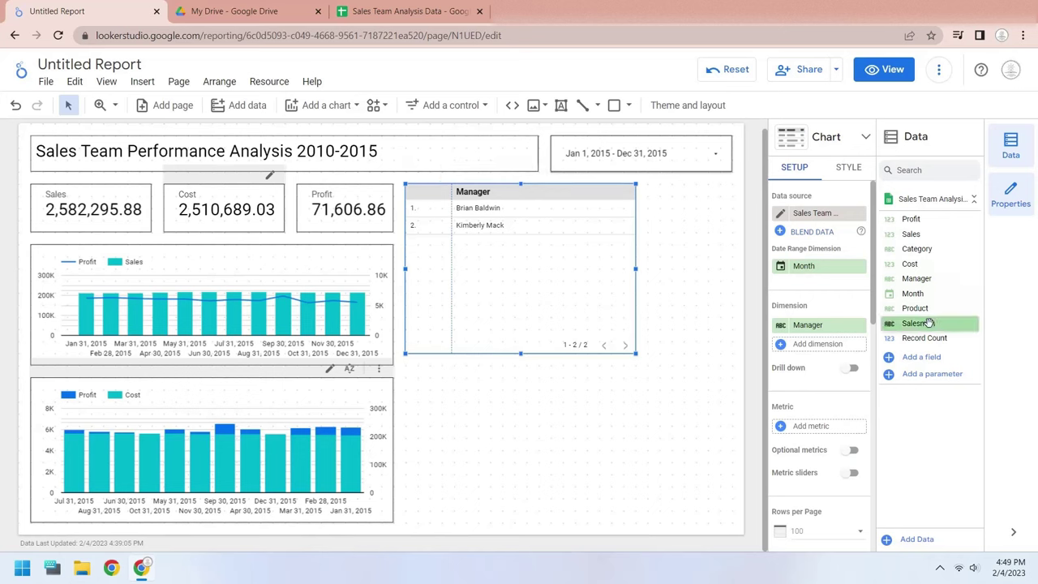
left_click_drag(918, 322, 835, 346)
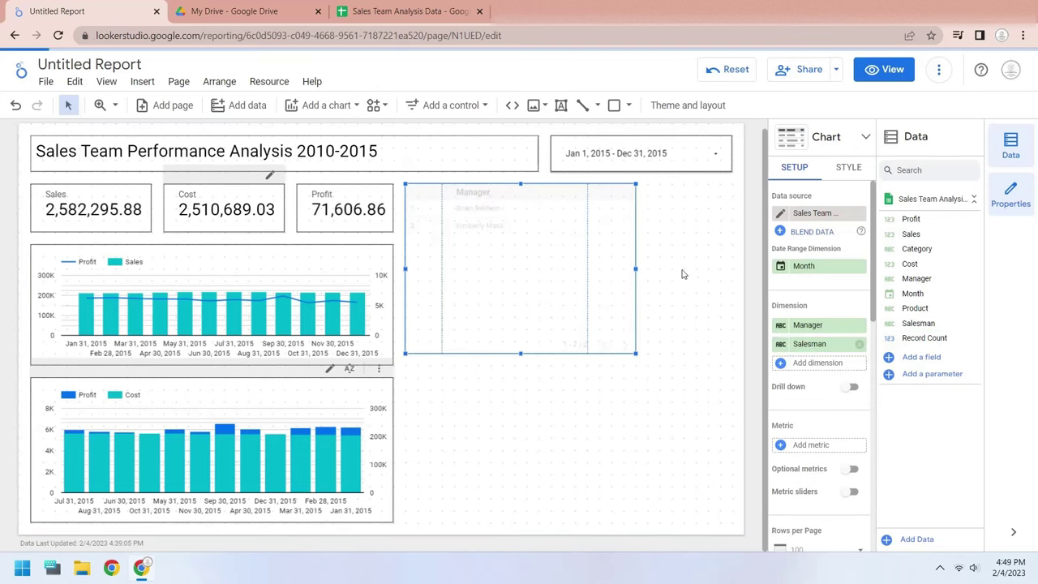
left_click_drag(635, 268, 547, 267)
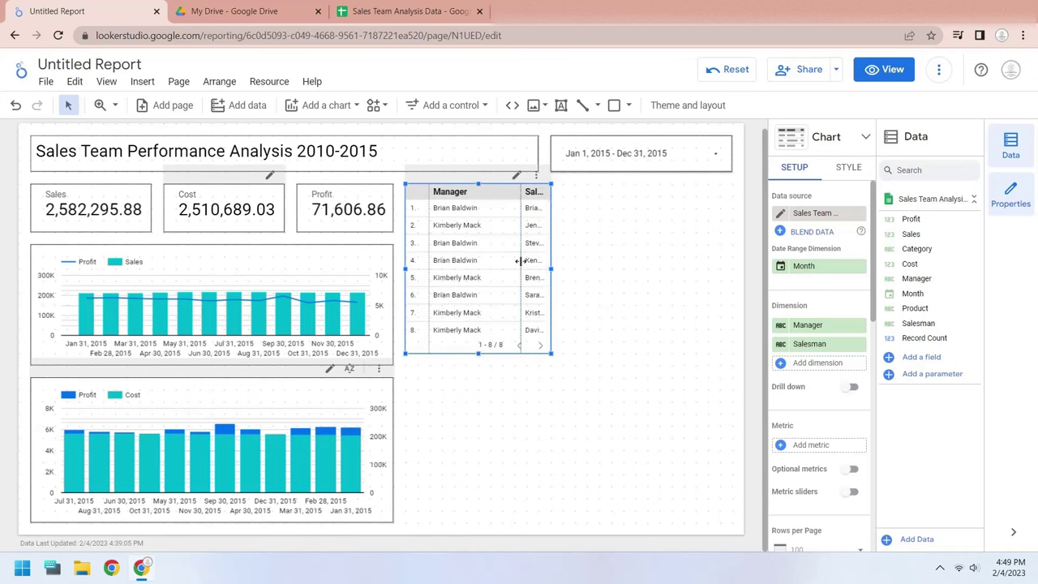
left_click(486, 259)
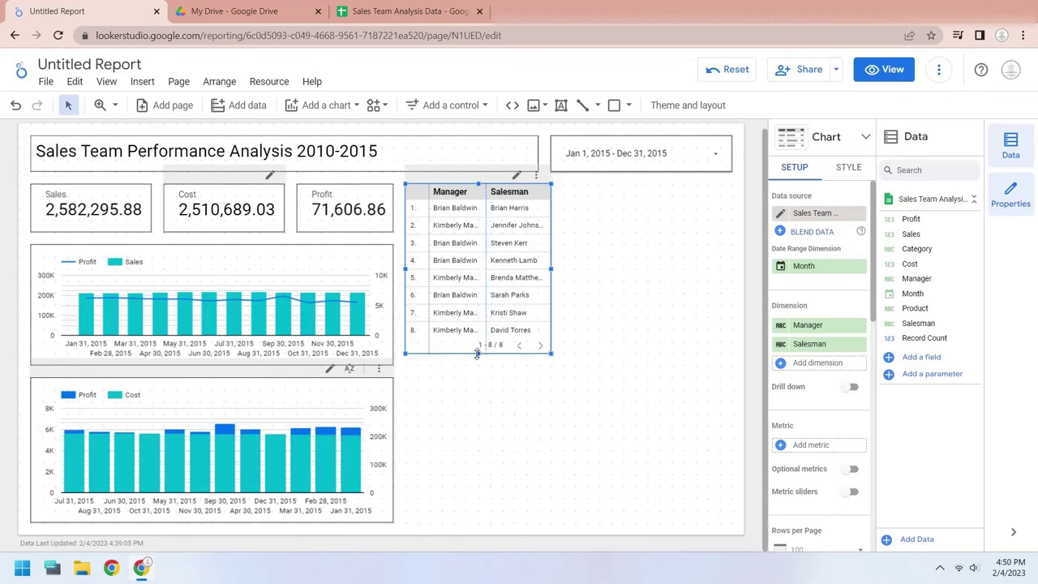
left_click_drag(477, 355, 477, 341)
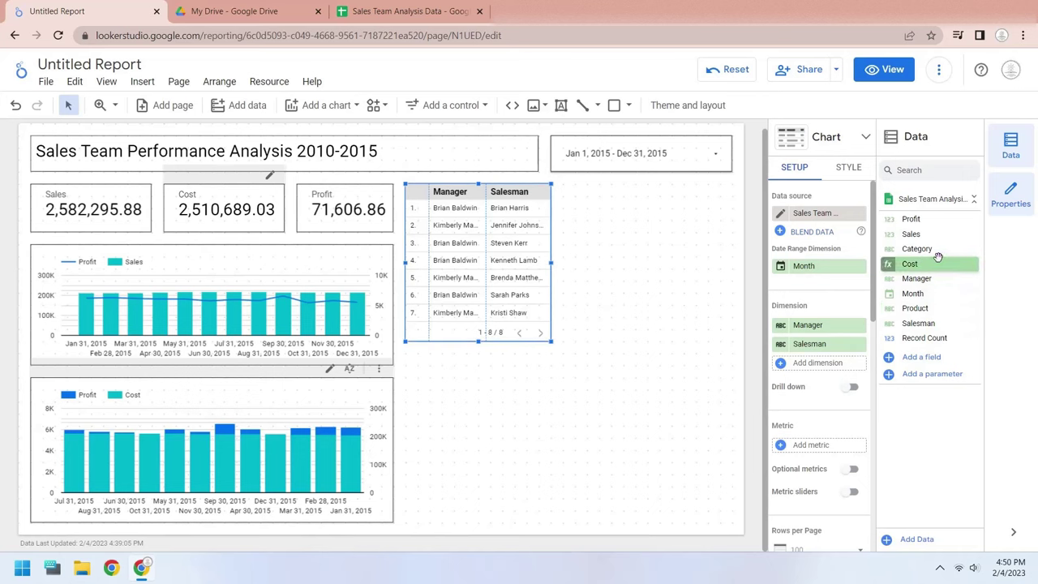
Step: Add a Category table below and give the Manager/Salesman table a black border
left_click_drag(937, 250, 527, 388)
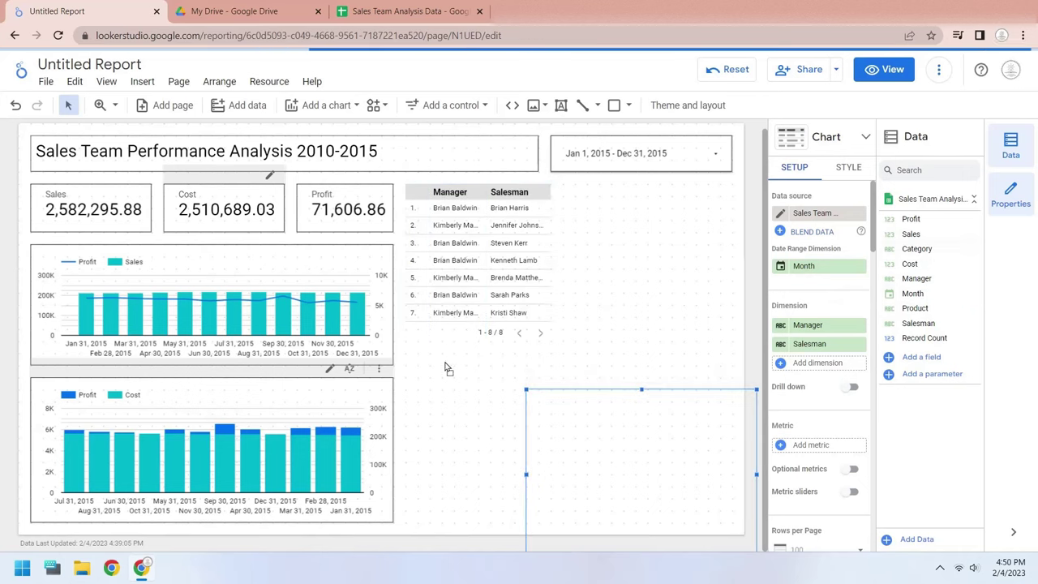
left_click(473, 181)
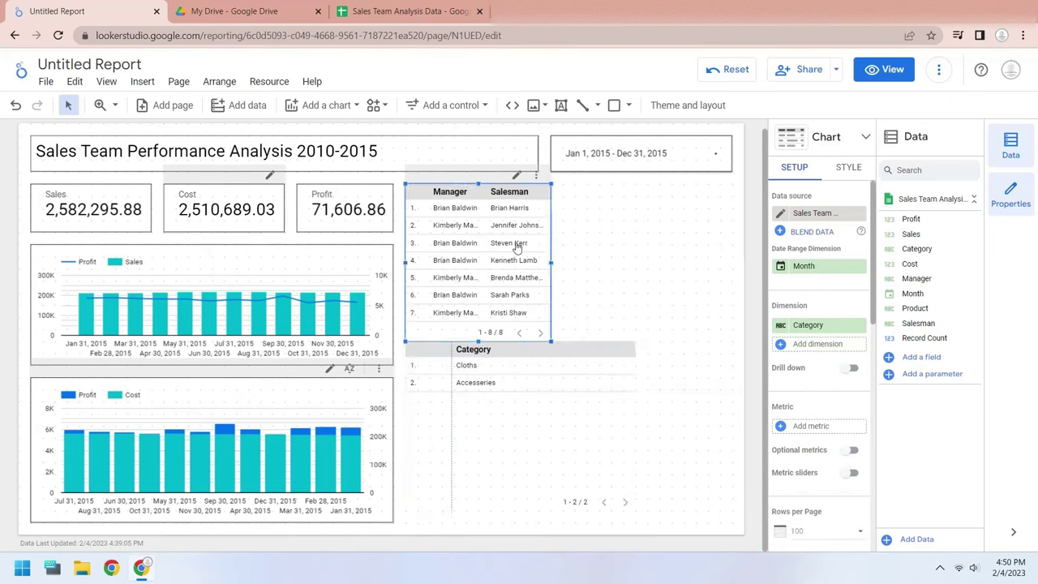
left_click(850, 138)
left_click(864, 134)
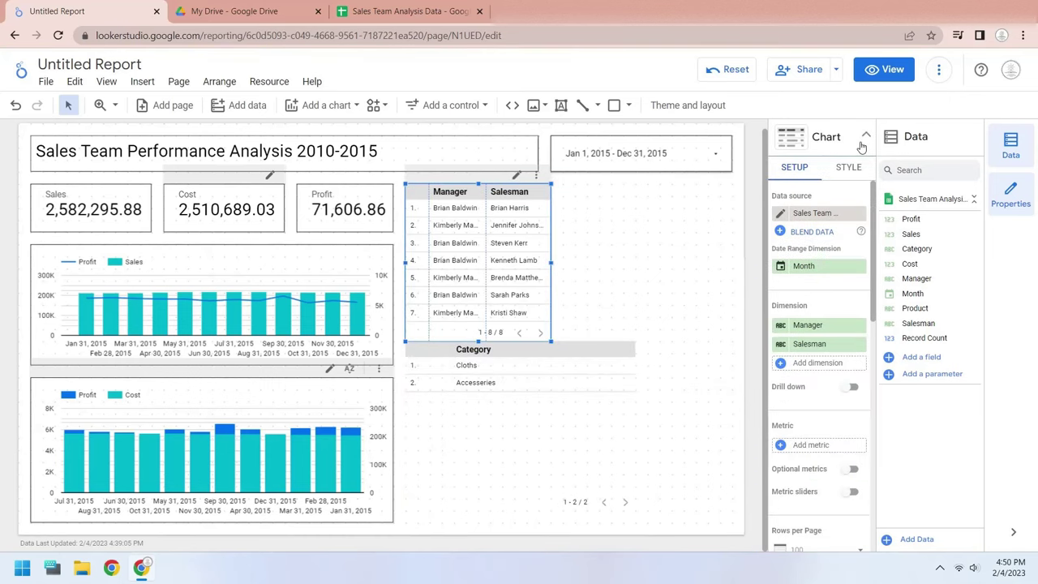
left_click(846, 168)
scroll(840, 417, "down", 5)
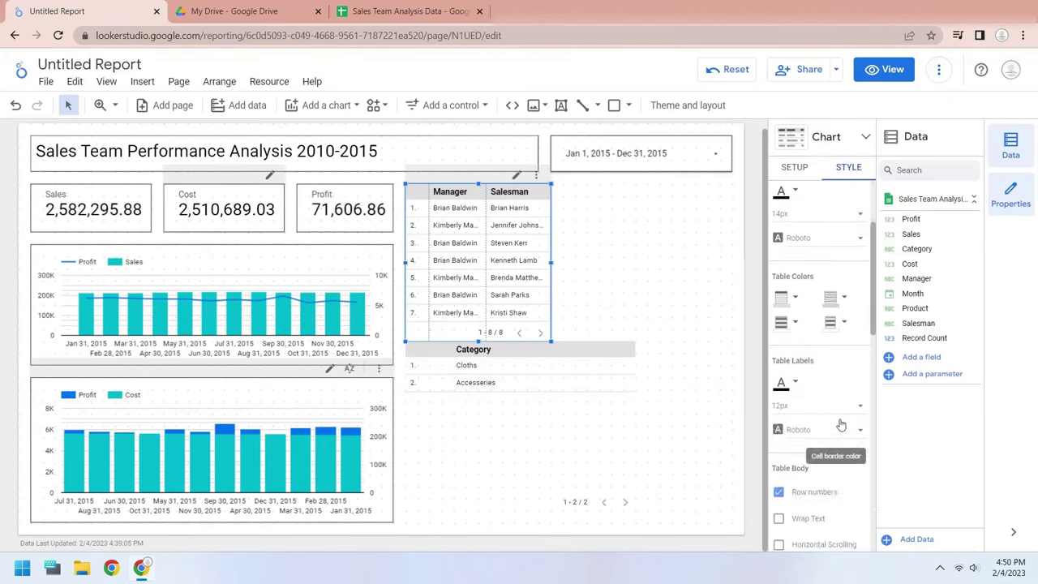
scroll(840, 417, "down", 4)
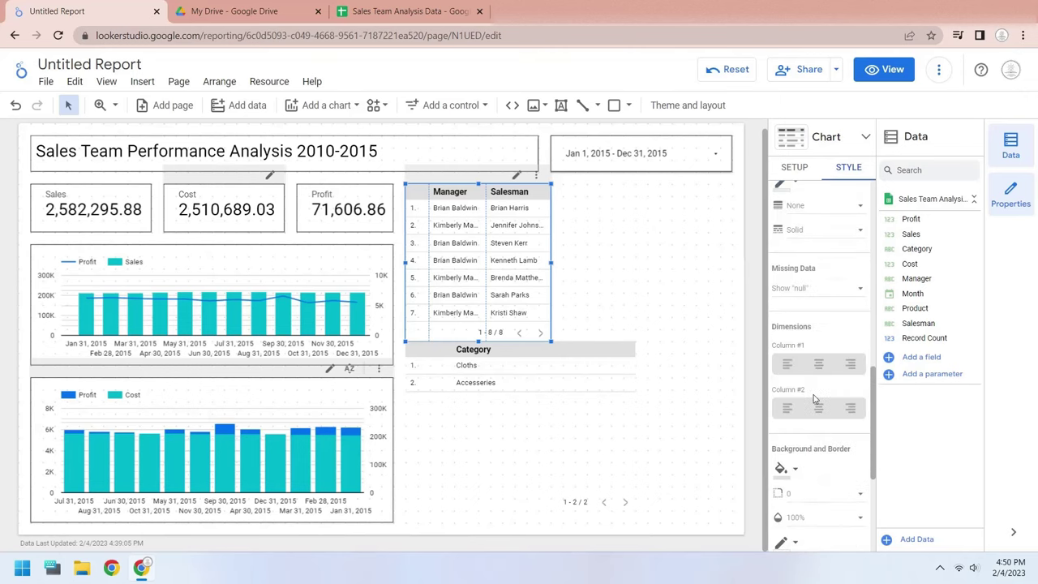
scroll(815, 397, "down", 3)
left_click(786, 410)
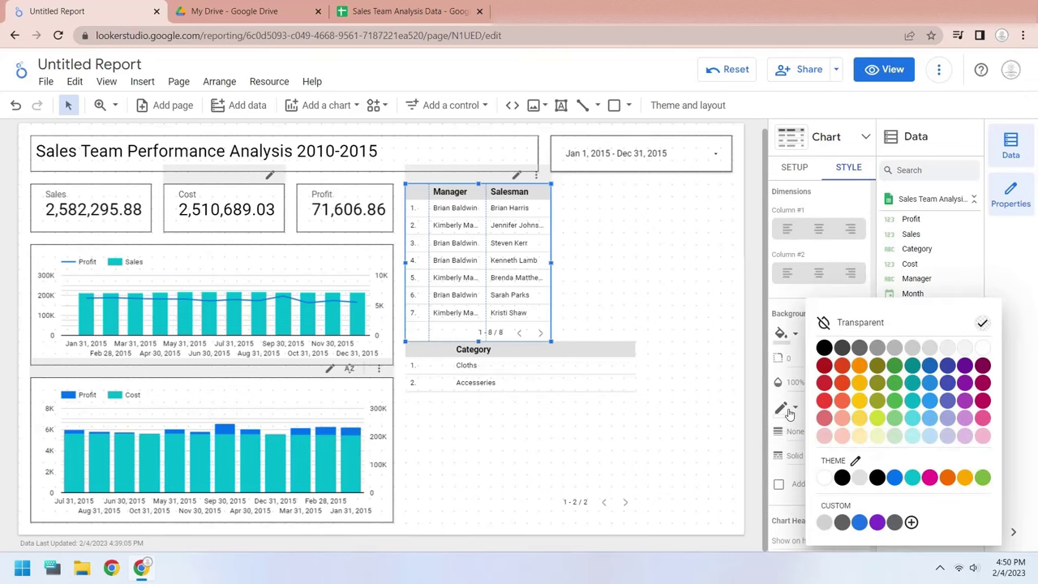
left_click(824, 347)
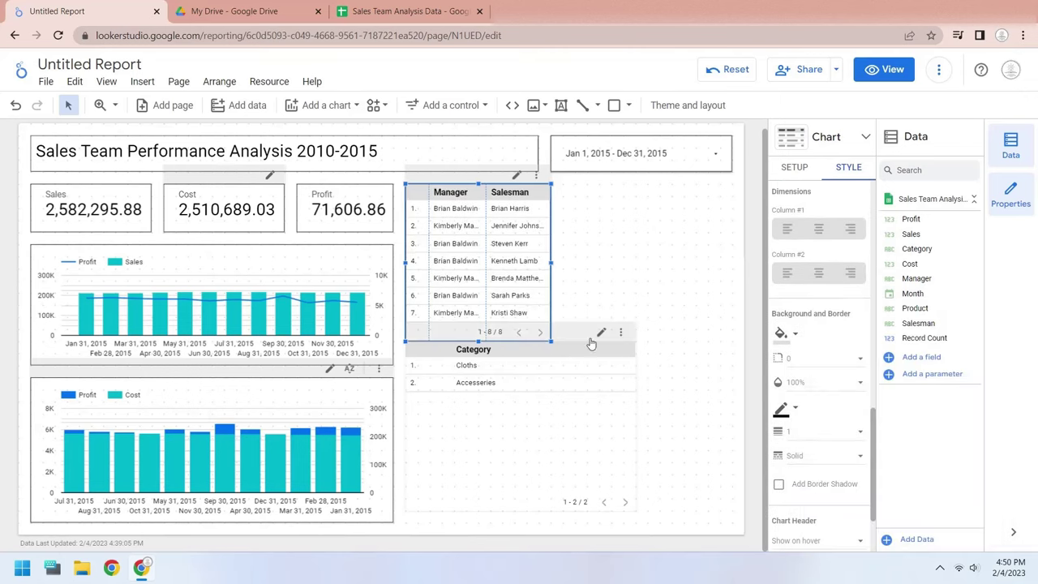
Step: Move the Category table down, narrow it, and give it a black border
mouse_move(591, 344)
left_mouse_down()
mouse_move(581, 356)
mouse_move(595, 357)
left_mouse_up()
left_click_drag(635, 438, 552, 438)
left_click(791, 370)
left_click(821, 350)
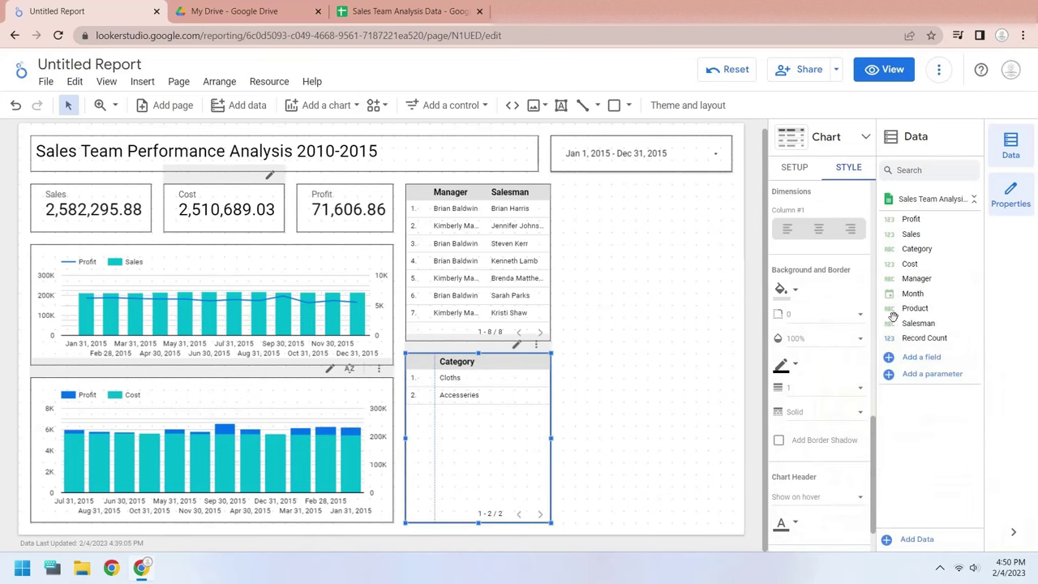
Step: Add Product as a second dimension of the Category table
left_click_drag(892, 314, 913, 313)
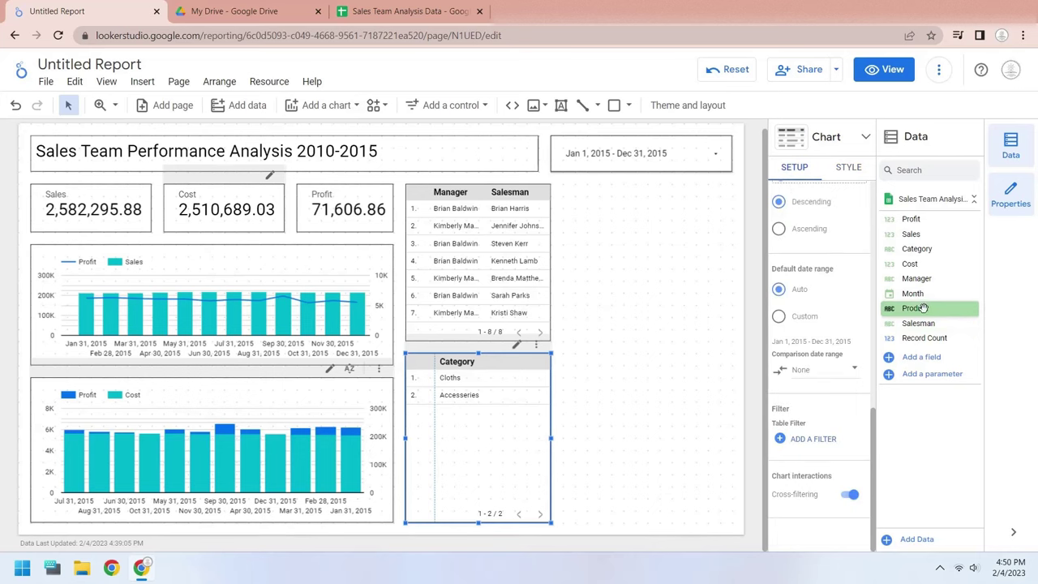
scroll(839, 317, "up", 5)
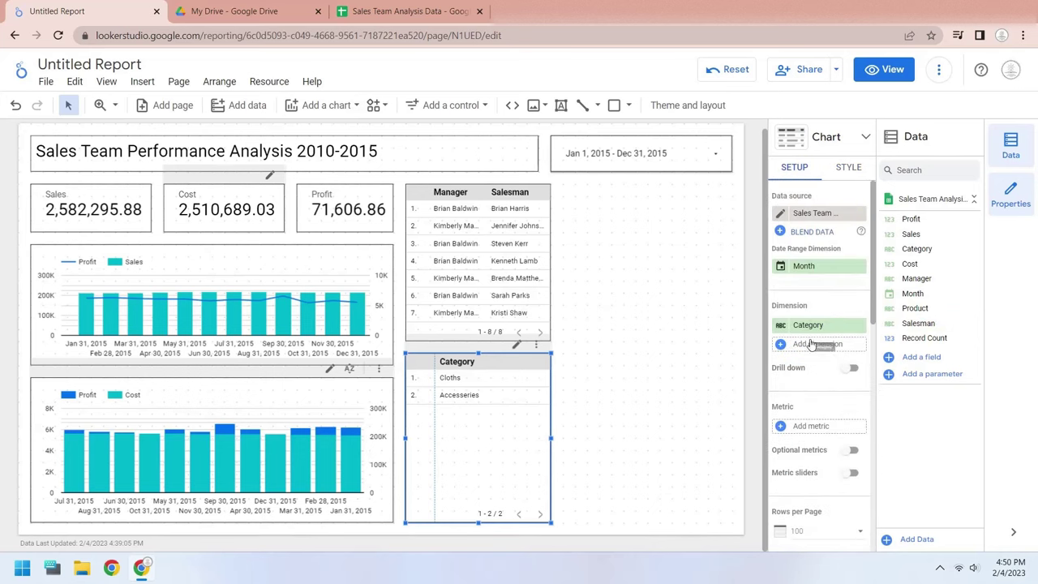
left_click_drag(914, 308, 826, 354)
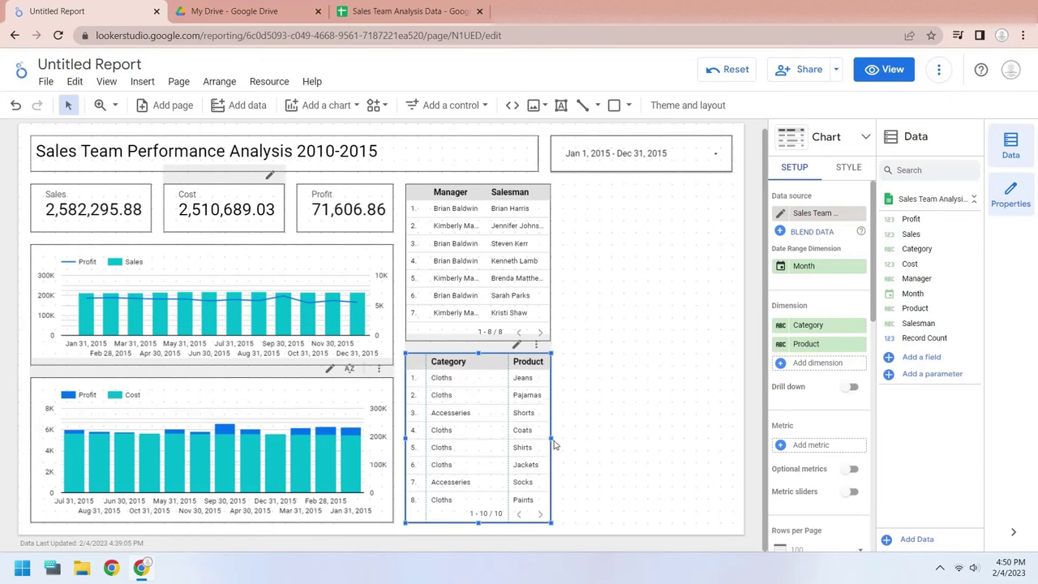
Step: Narrow the Manager/Salesman table, extend it to show all eight rows, and narrow the Category/Product table
left_click(549, 288)
left_click_drag(549, 288, 538, 288)
left_click_drag(478, 341, 477, 365)
left_click_drag(552, 438, 539, 438)
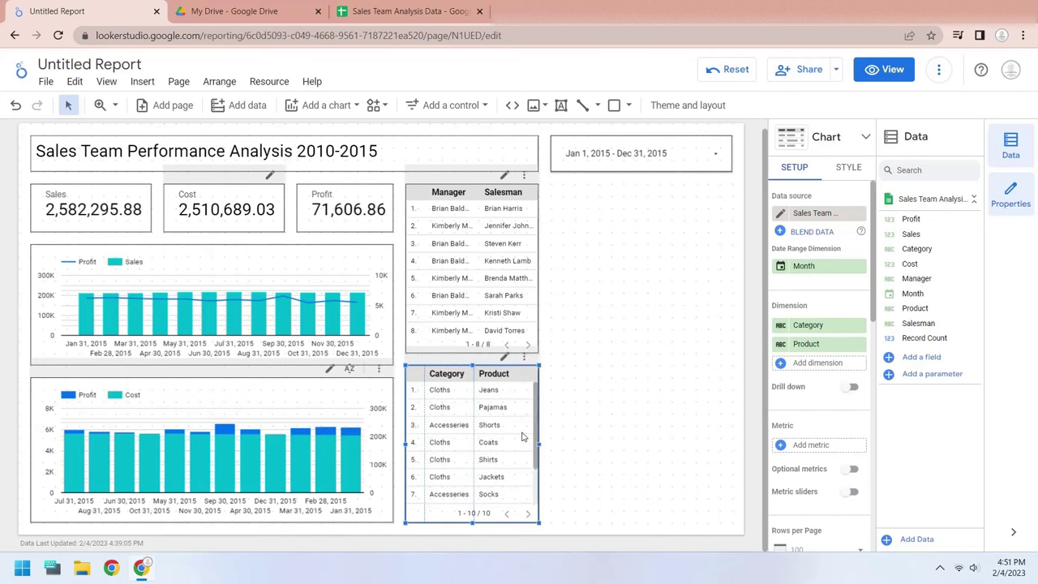
Step: Sort the Manager/Salesman table by Manager and shrink its label text to 10px
left_click(449, 193)
left_click(449, 192)
left_click(848, 167)
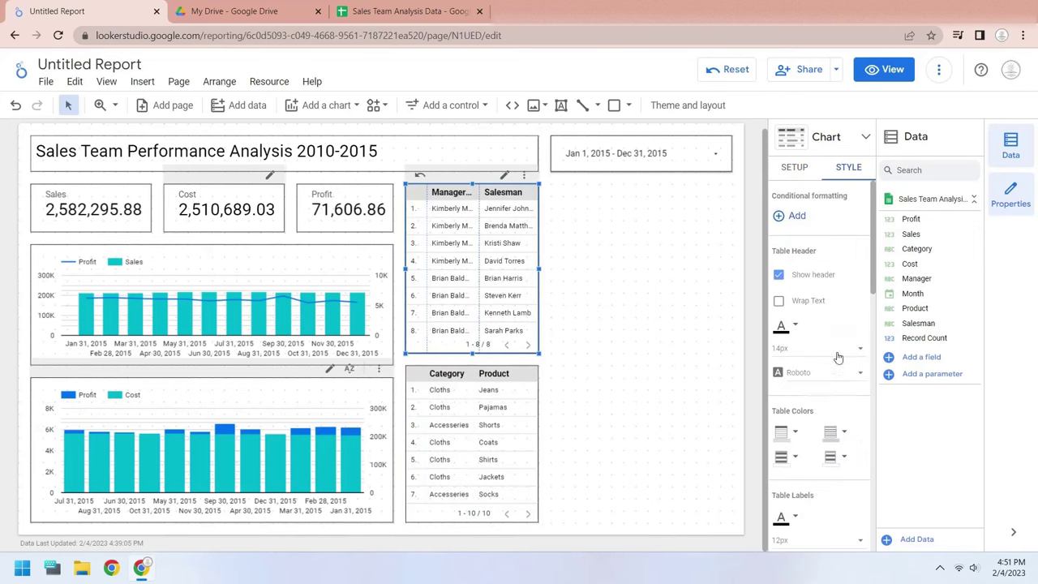
scroll(830, 385, "down", 3)
left_click(860, 338)
Step: Stack the Manager/Salesman table directly above the Category/Product table without overlap
left_click(844, 308)
right_click(513, 438)
key("Escape")
left_click_drag(471, 366, 471, 328)
left_click(470, 352)
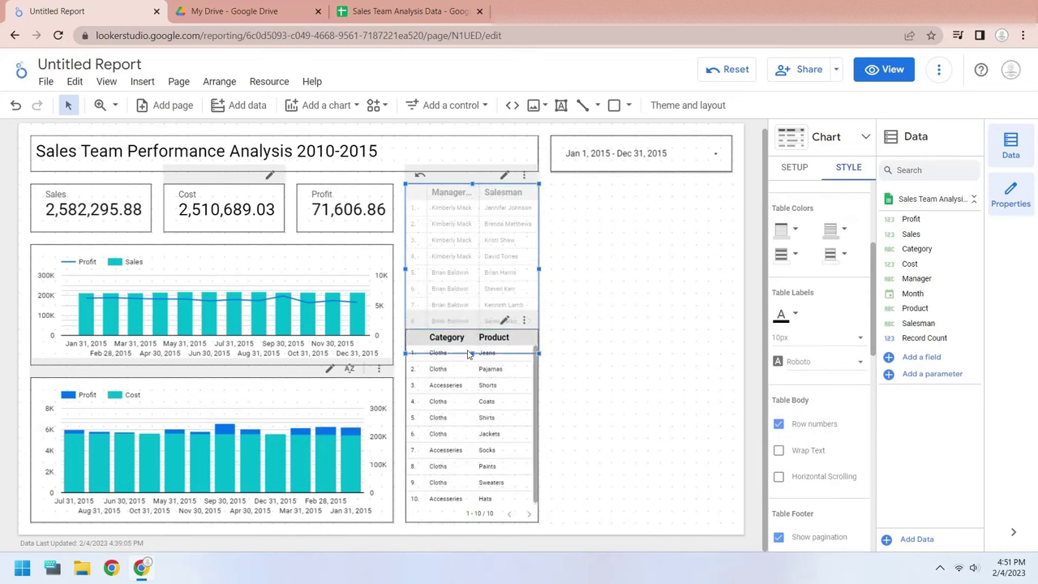
key("ctrl+z")
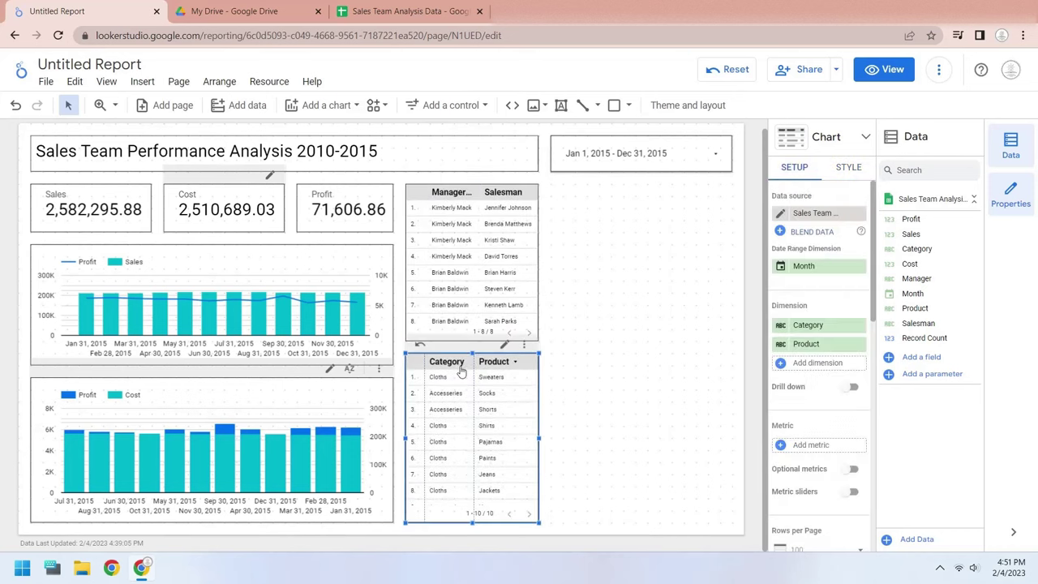
key("ctrl+z")
key("ctrl+z")
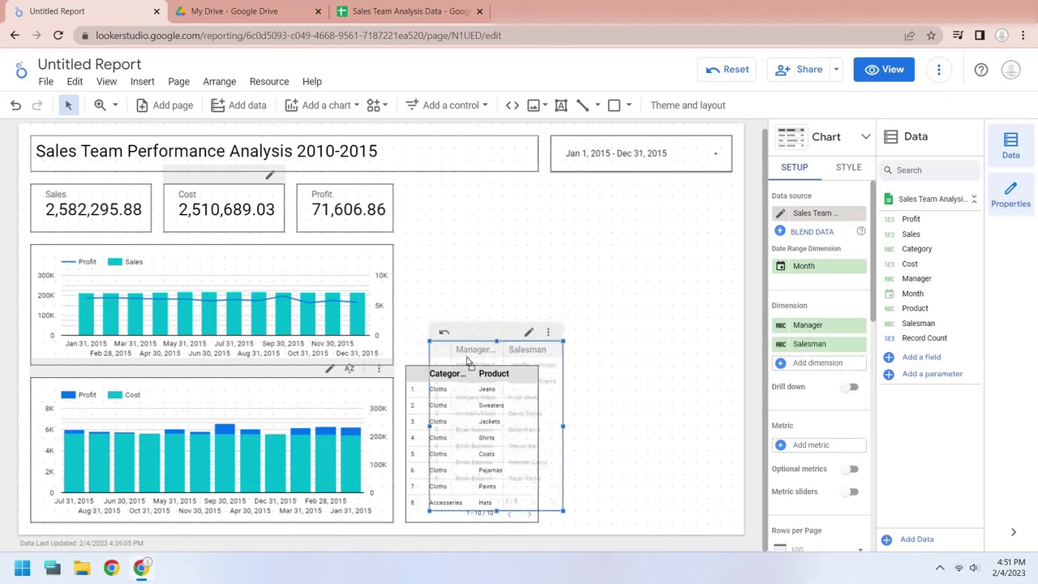
left_click_drag(460, 374, 461, 192)
left_click(583, 294)
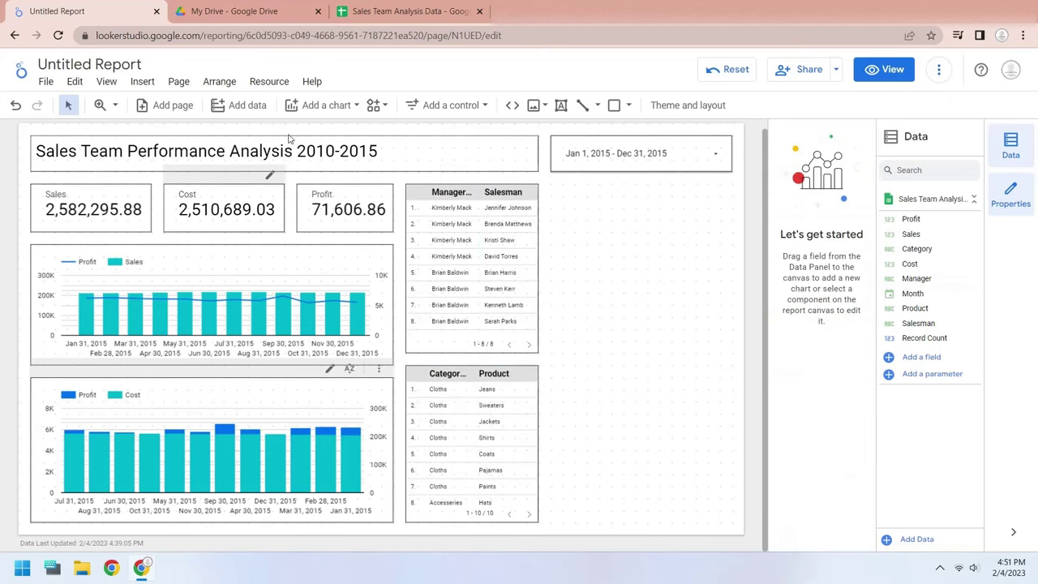
Step: Insert a Profit by Salesman pie chart right of the tables and narrow it
left_click(142, 81)
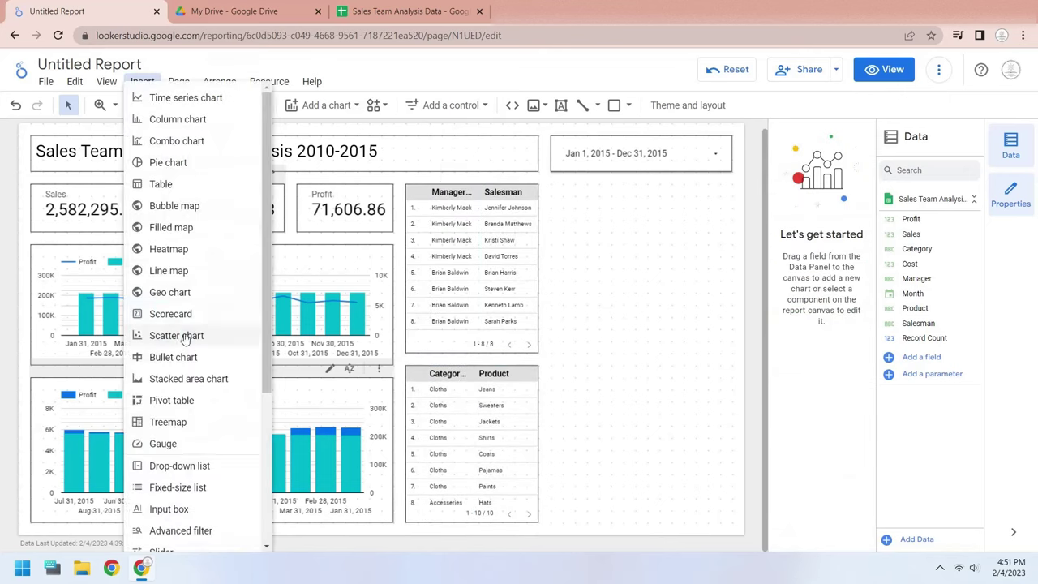
left_click(167, 163)
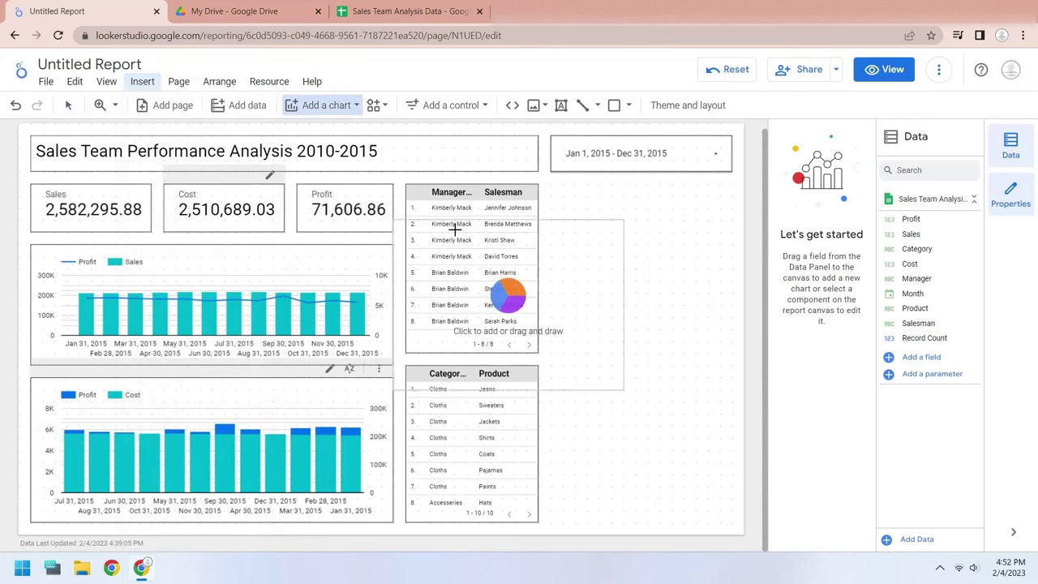
left_click(503, 185)
left_click_drag(503, 269, 550, 275)
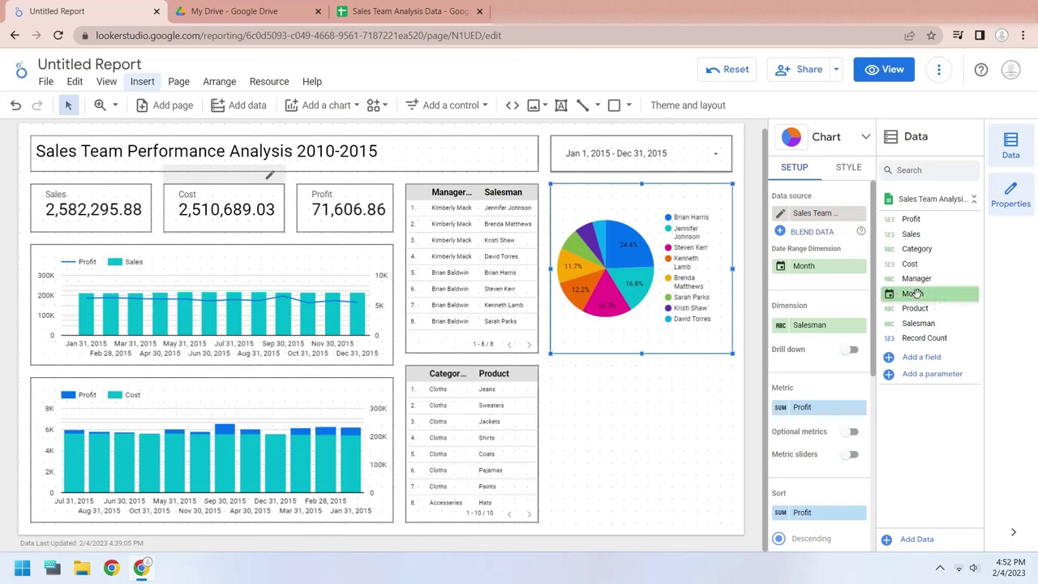
Step: Switch the salesman pie's metric from Profit to Sales and give it a thin dark solid border
left_click(819, 407)
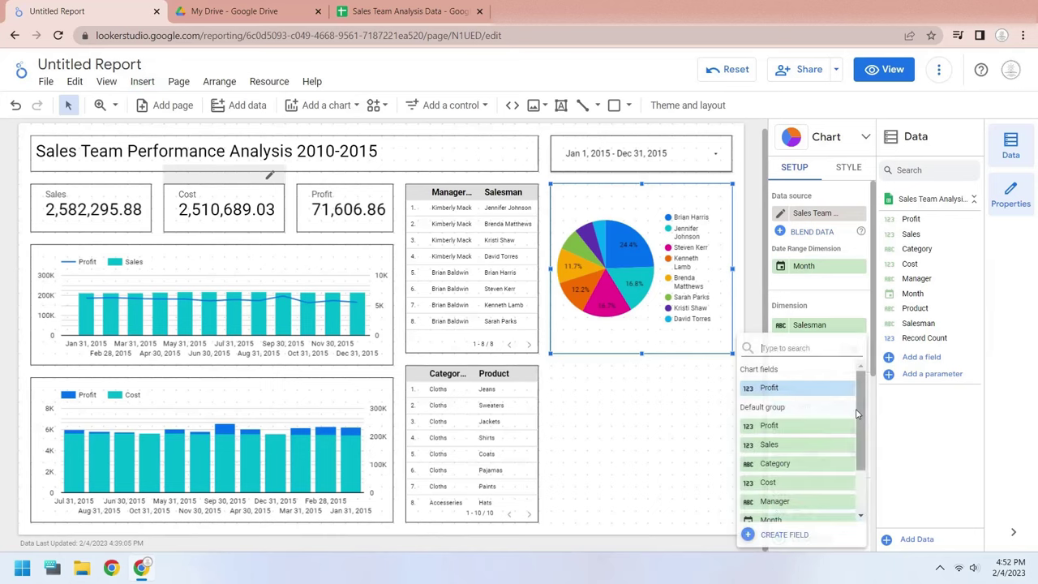
left_click(785, 446)
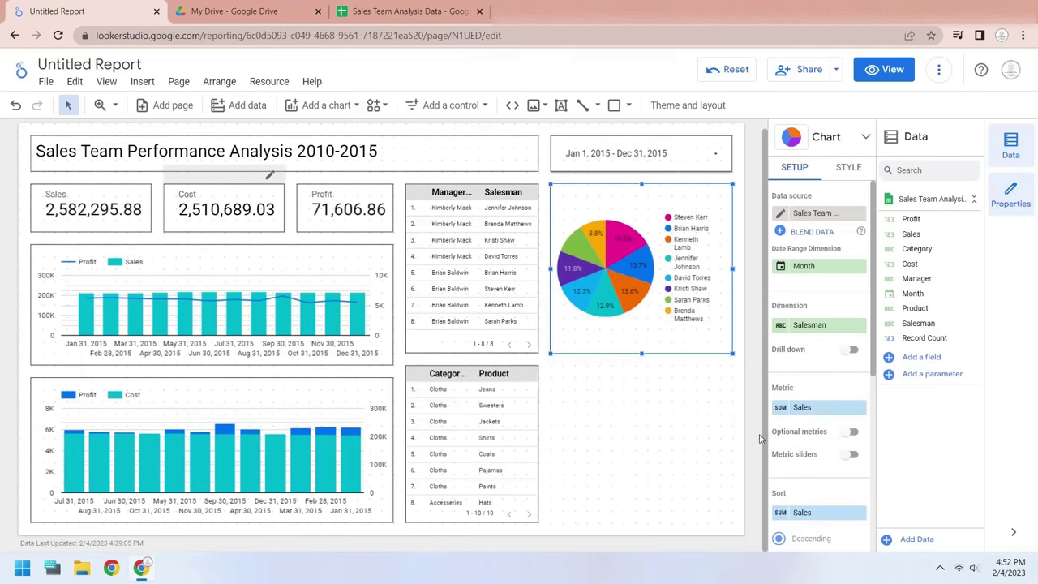
left_click(847, 167)
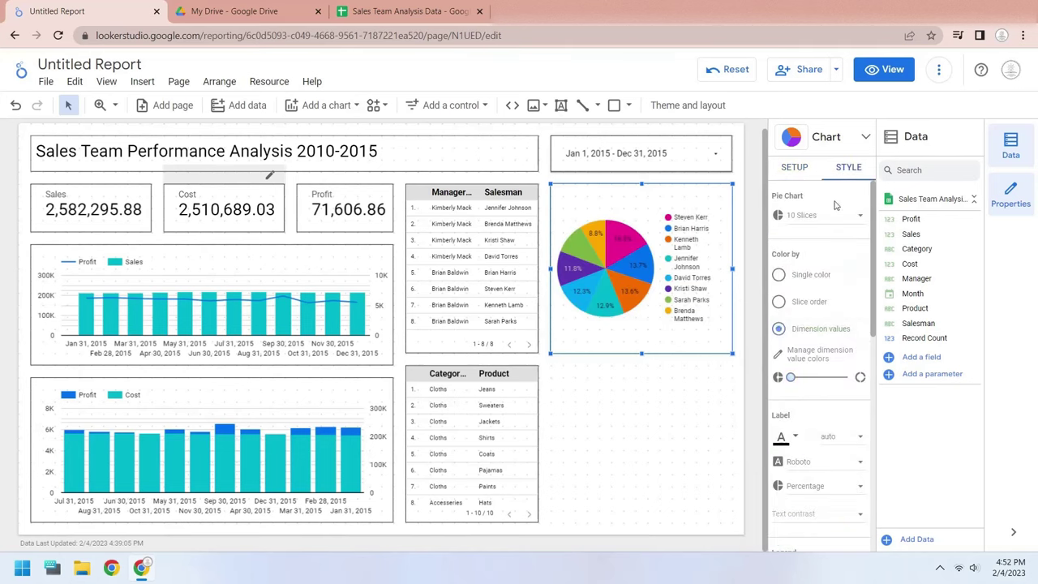
scroll(802, 365, "down", 8)
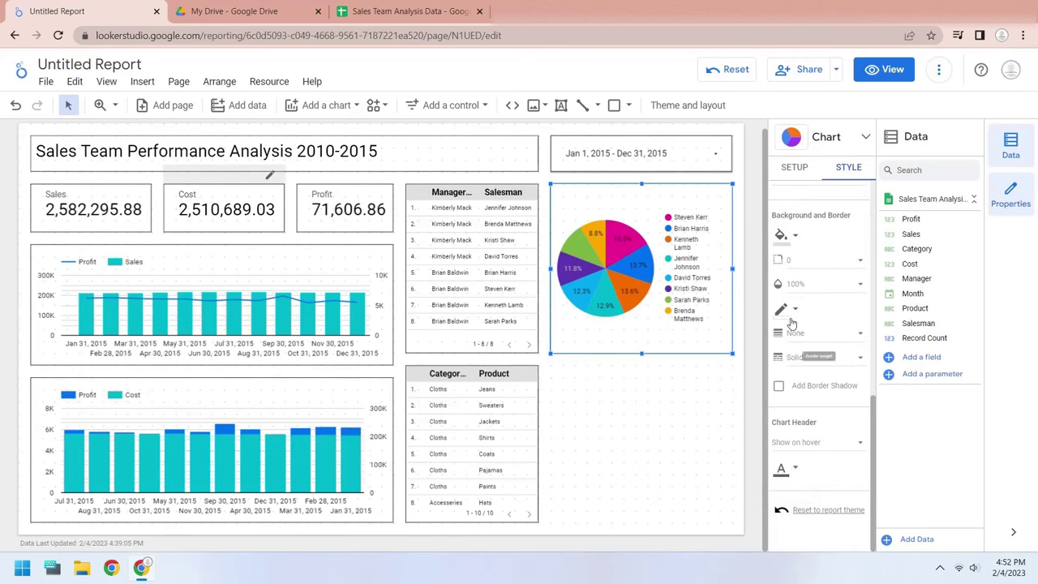
scroll(791, 322, "up", 2)
left_click(786, 302)
left_click(825, 348)
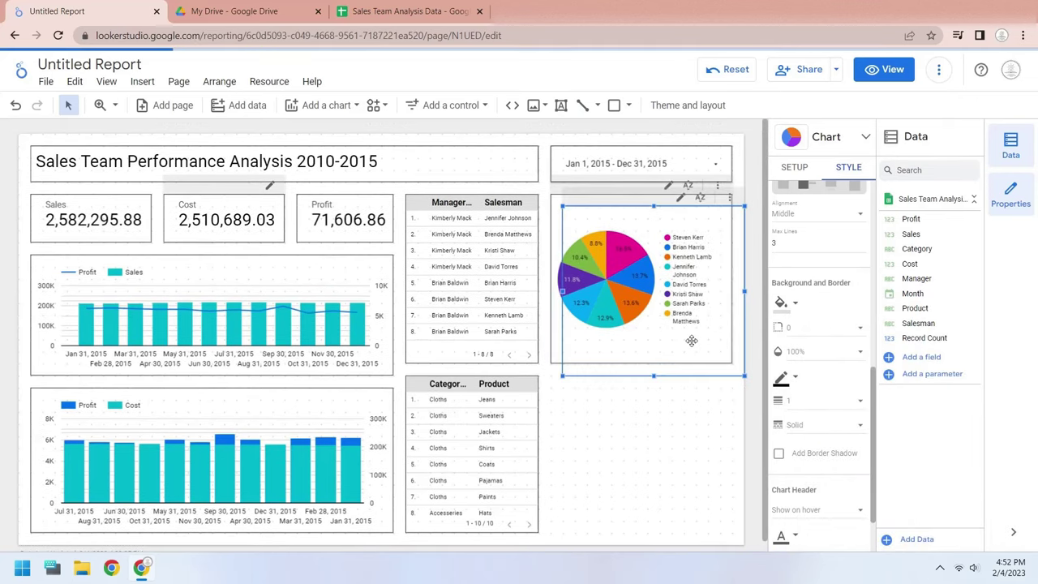
Step: Duplicate the pie chart, place the copy below the original, and shorten it
key("ctrl+d")
left_click_drag(633, 381, 633, 403)
left_click_drag(642, 544, 649, 533)
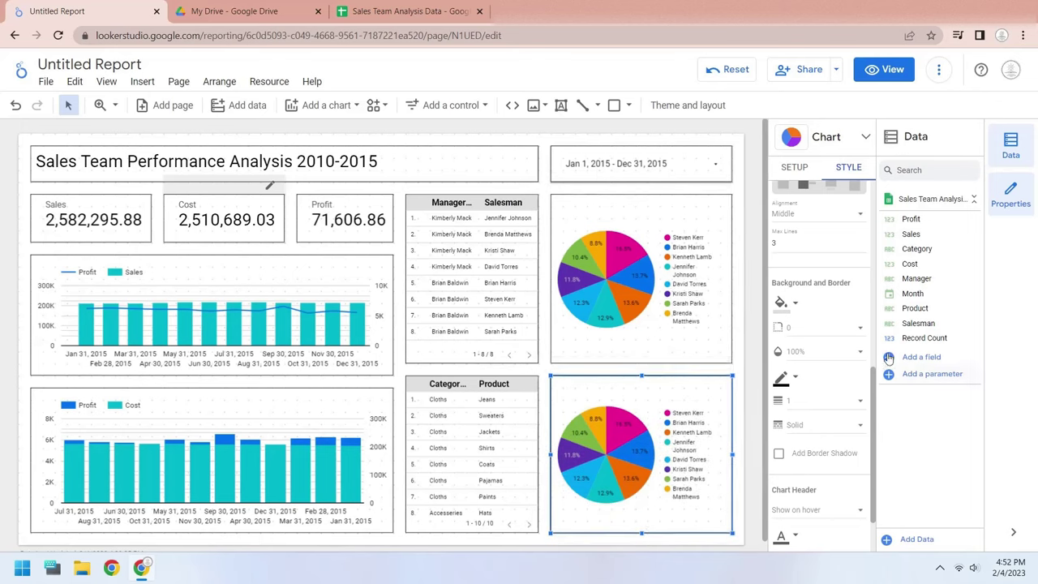
Step: Change the lower pie's dimension to Category
left_click(794, 167)
scroll(807, 349, "up", 5)
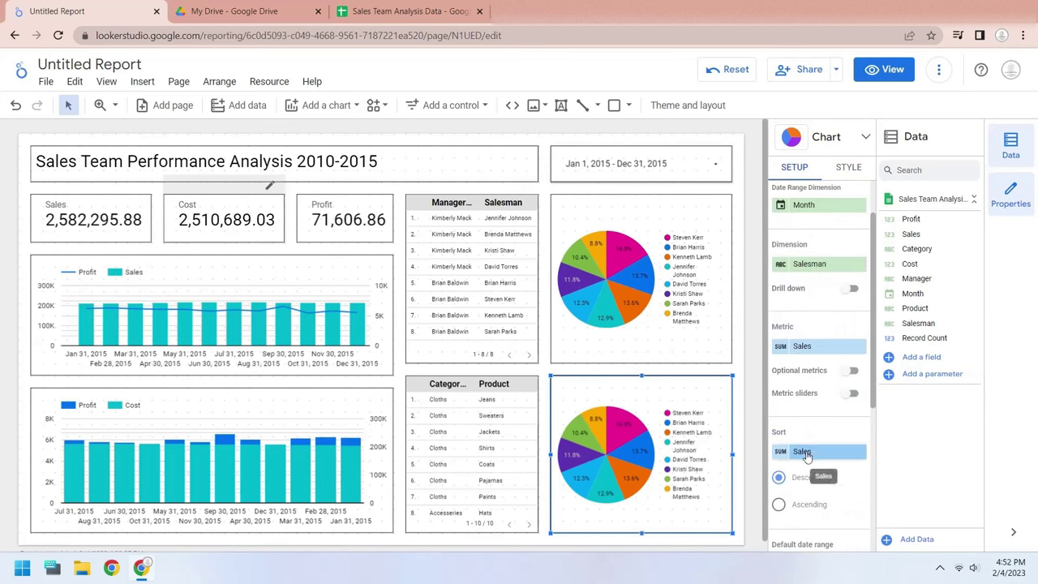
scroll(819, 357, "up", 2)
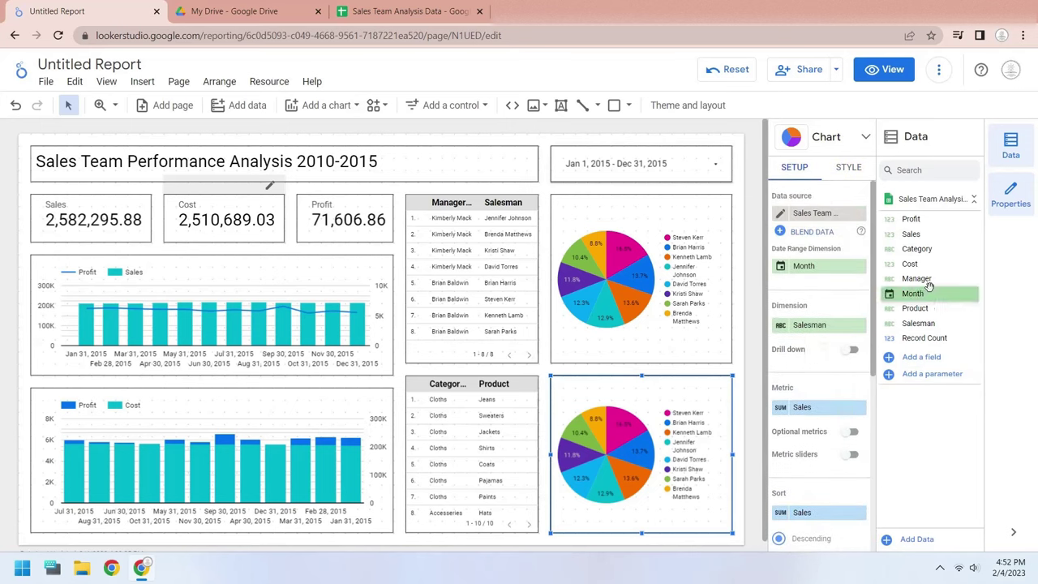
left_click_drag(924, 248, 819, 327)
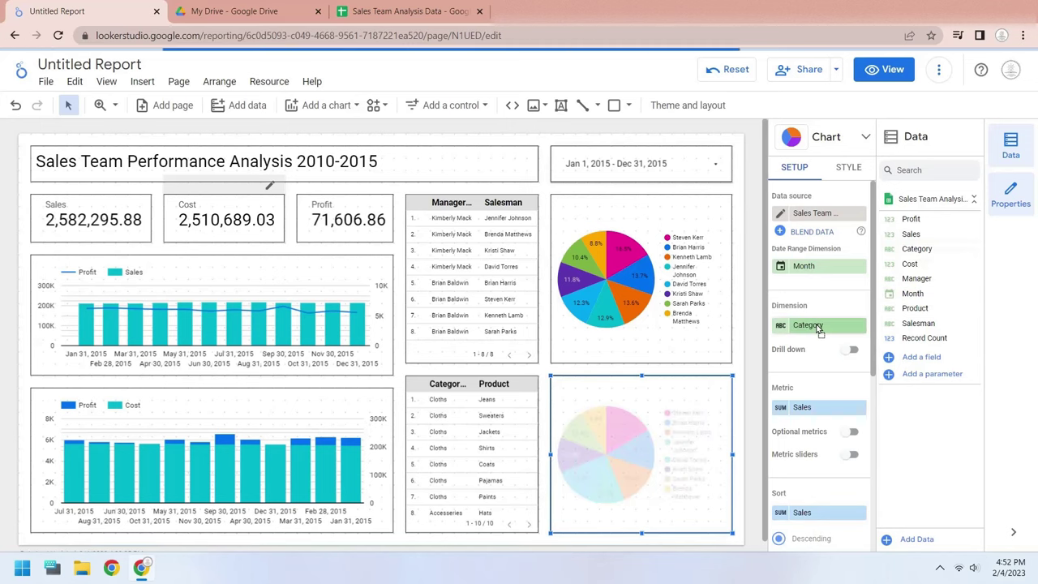
Step: Switch the report to view mode and present it full screen
left_click(882, 71)
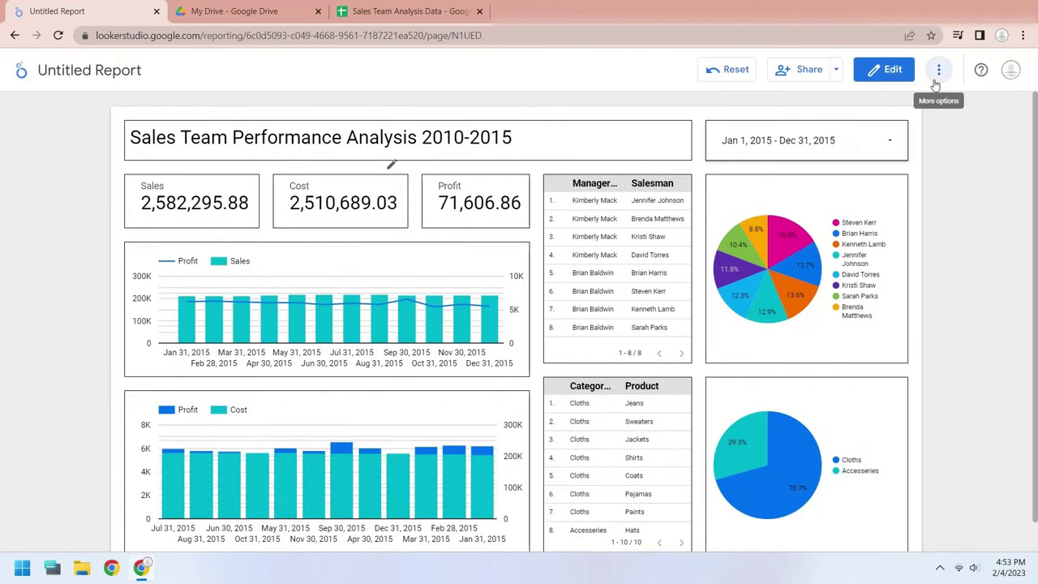
left_click(935, 82)
left_click(977, 171)
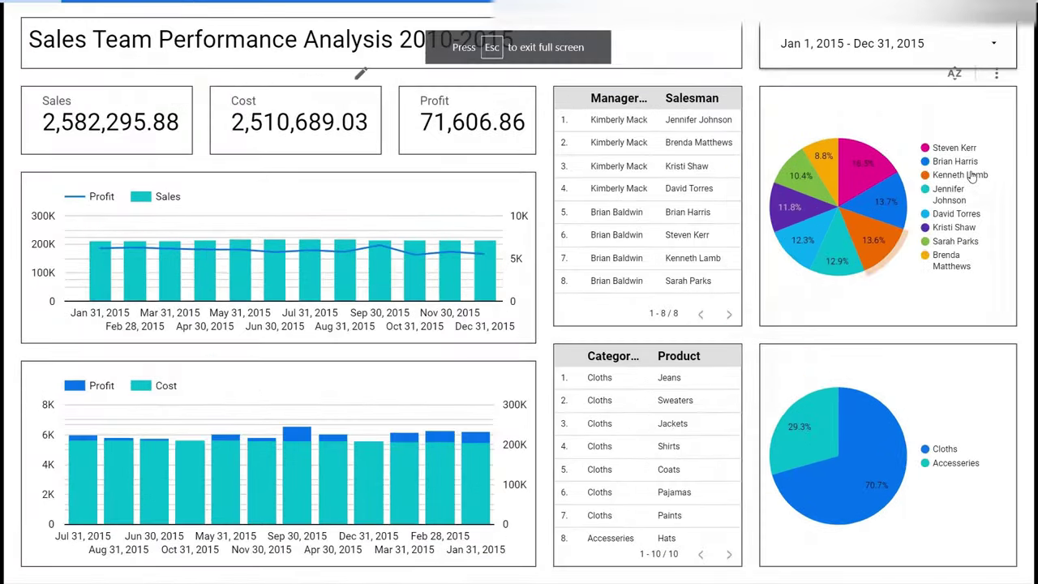
Step: Cross-filter the dashboard to each salesman in turn via the pie slices
left_click(868, 208)
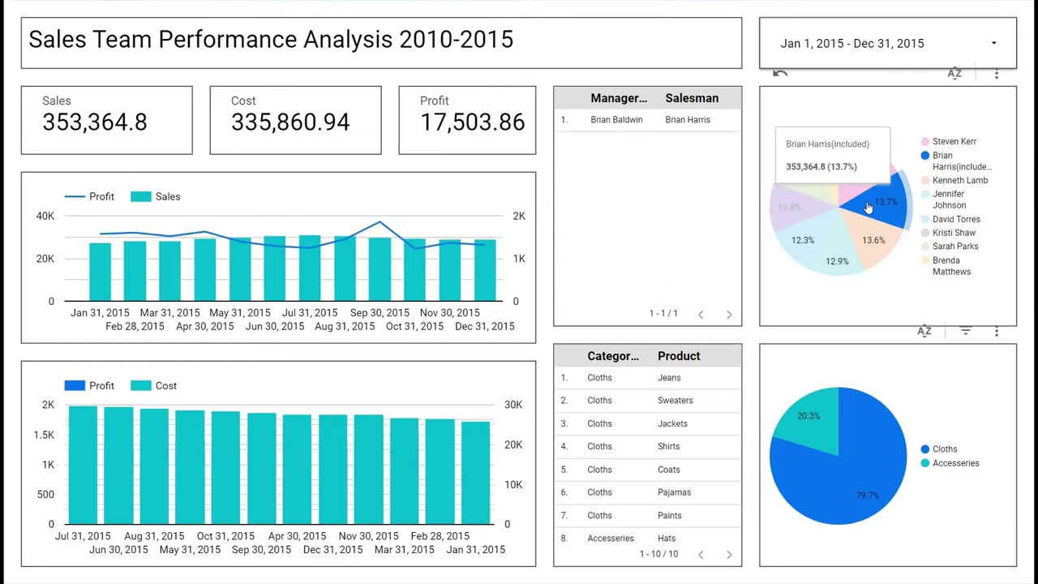
left_click(867, 236)
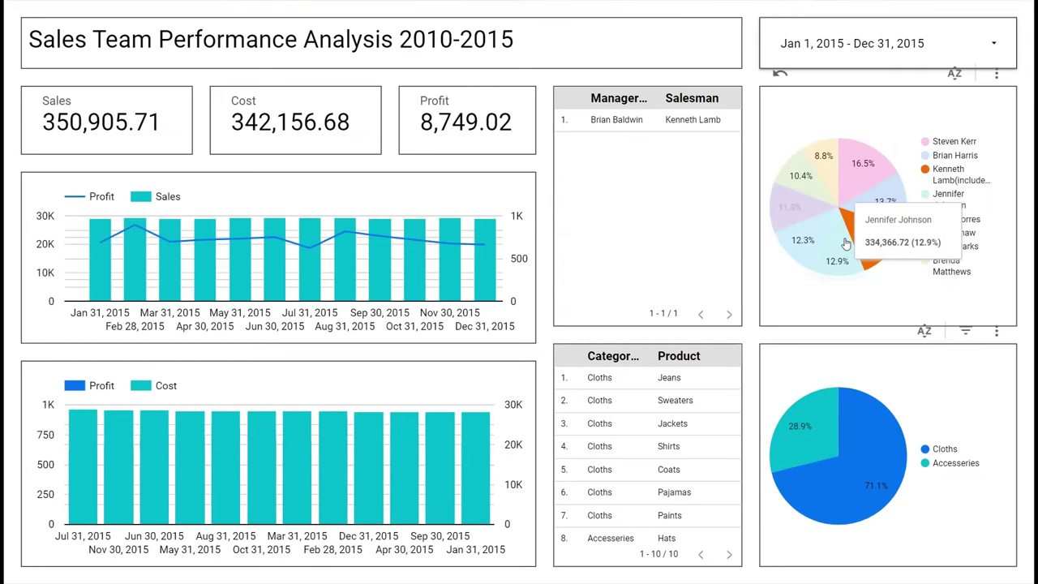
left_click(845, 243)
left_click(813, 239)
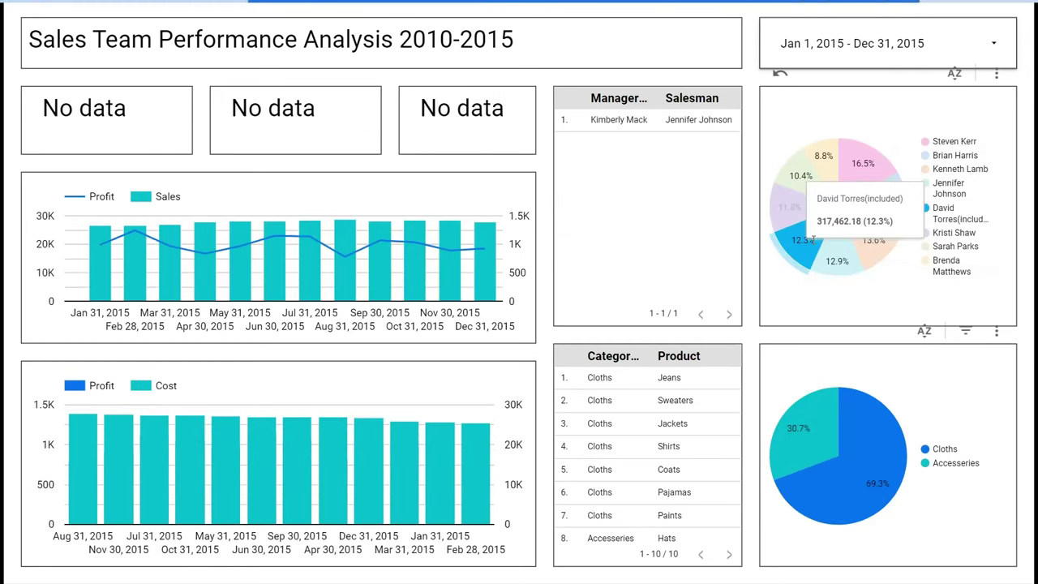
left_click(790, 218)
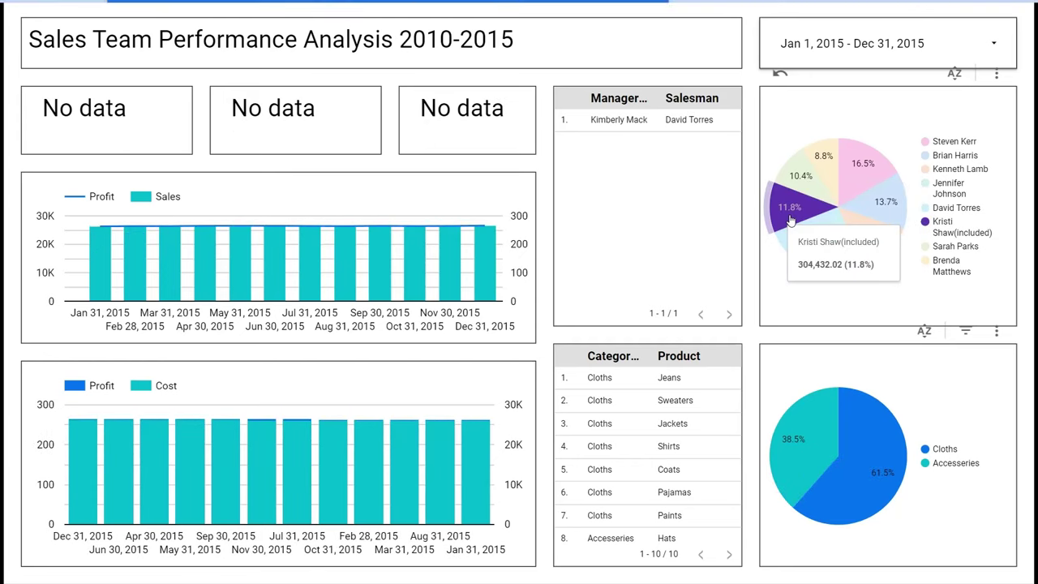
left_click(802, 172)
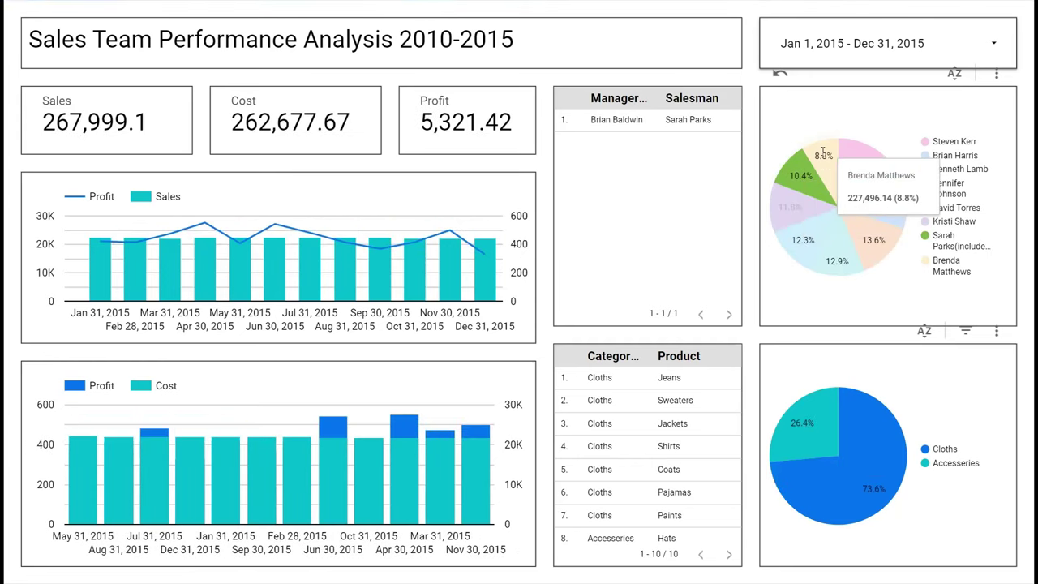
left_click(824, 156)
Step: Filter by Accessories and the Jan 31, 2015 month, then clear both filters
left_click(809, 413)
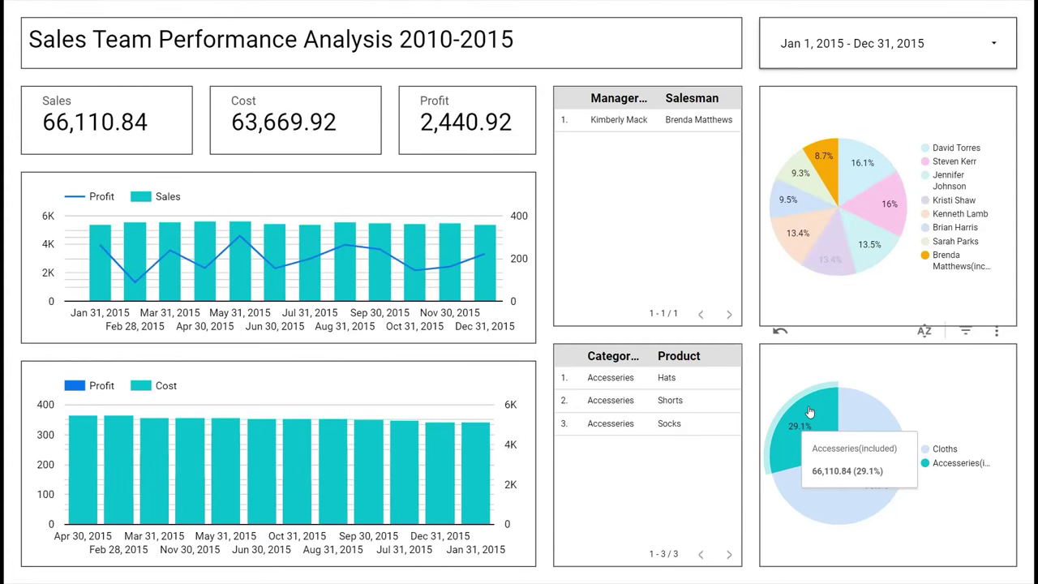
left_click(476, 464)
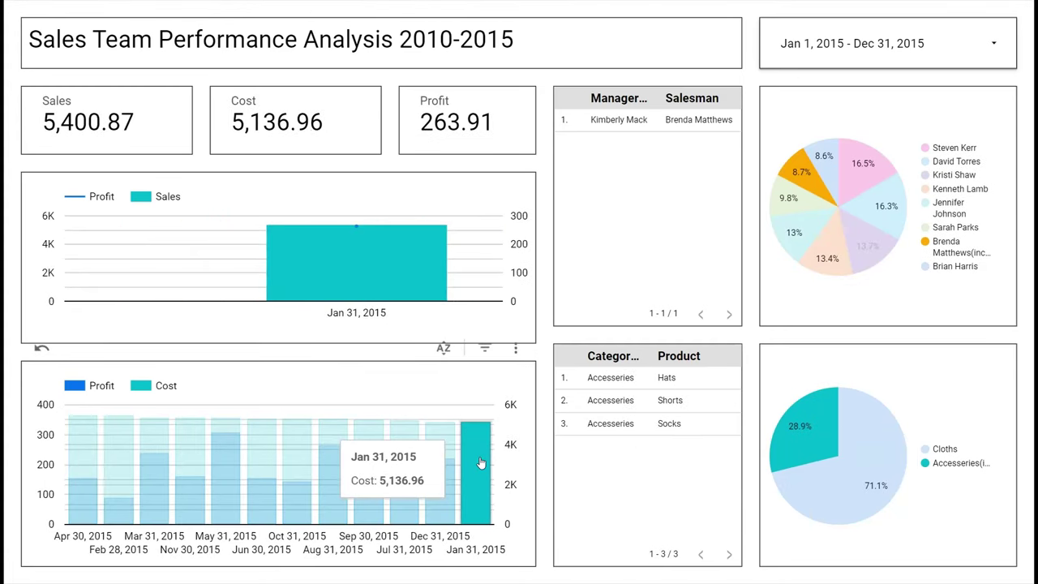
left_click(480, 462)
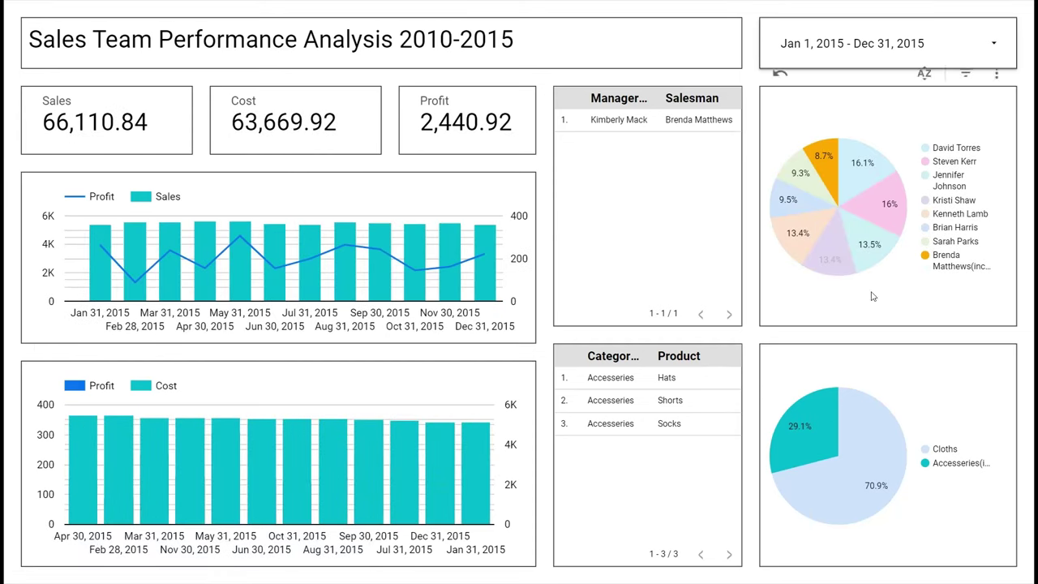
left_click(803, 429)
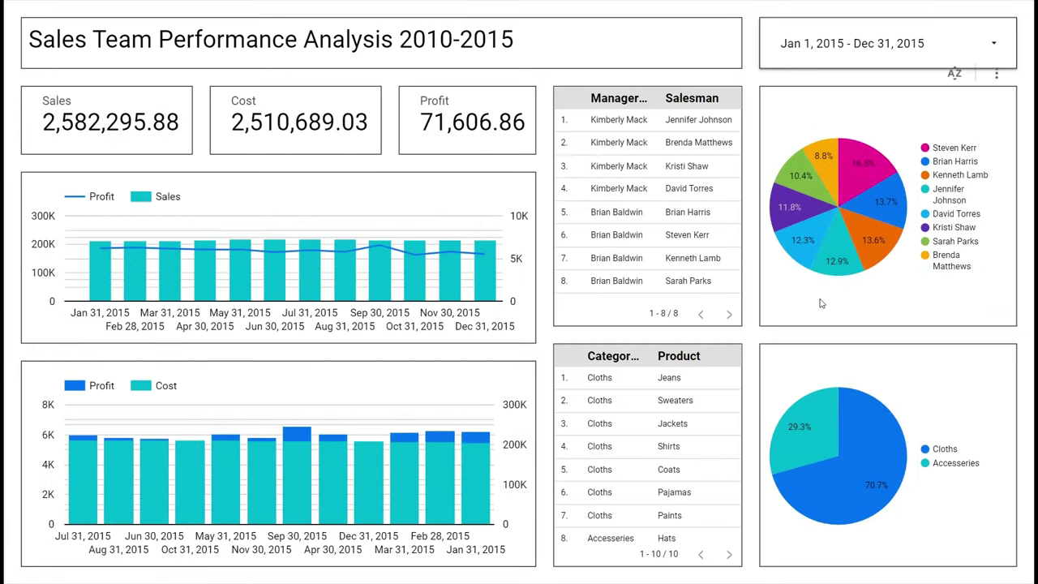